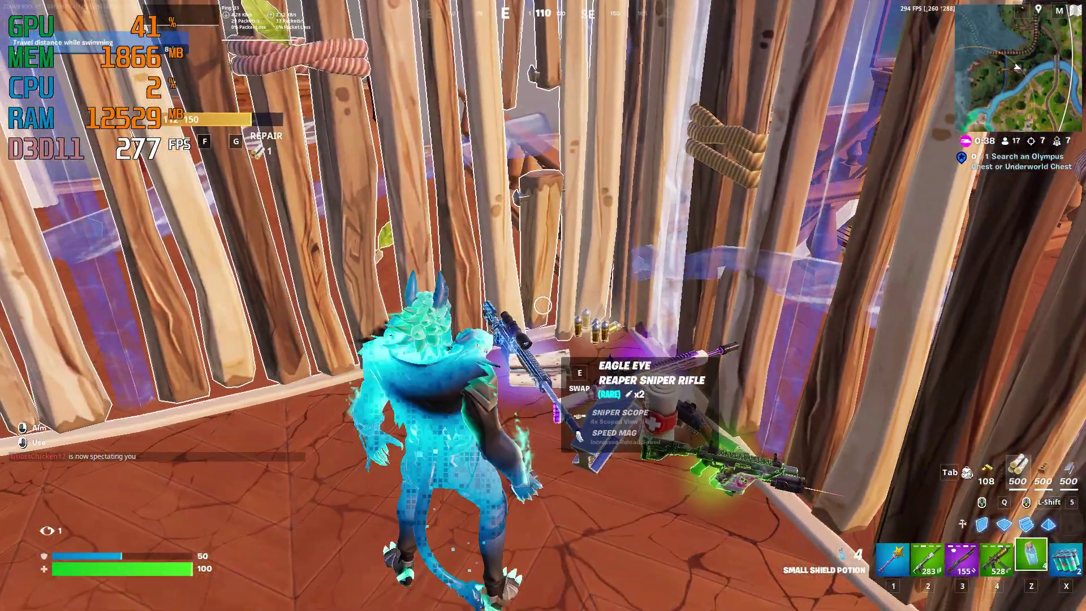
key("x")
left_click(543, 305)
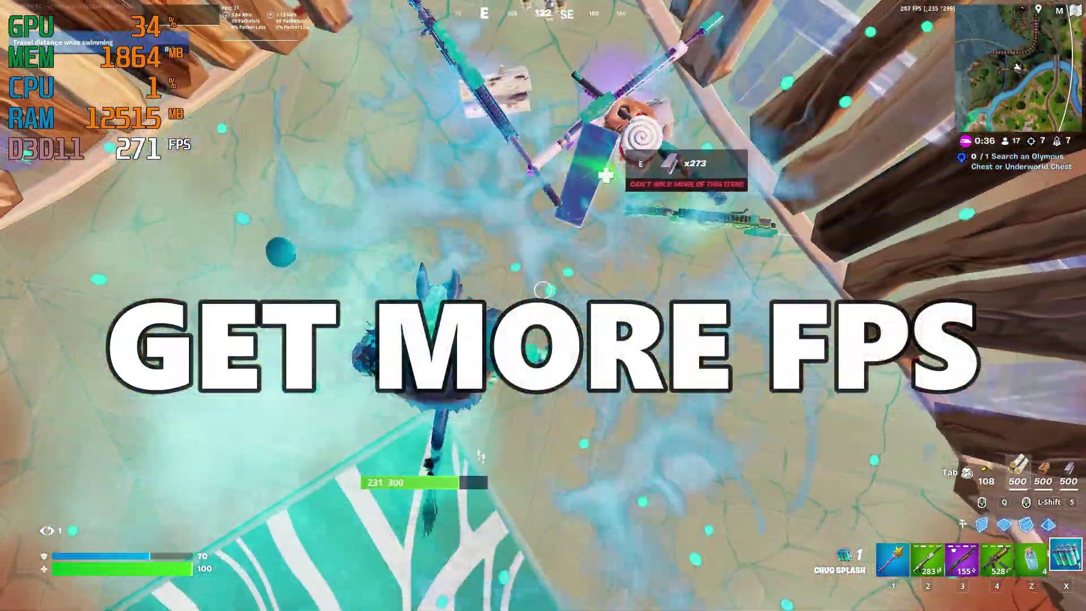
left_click(543, 306)
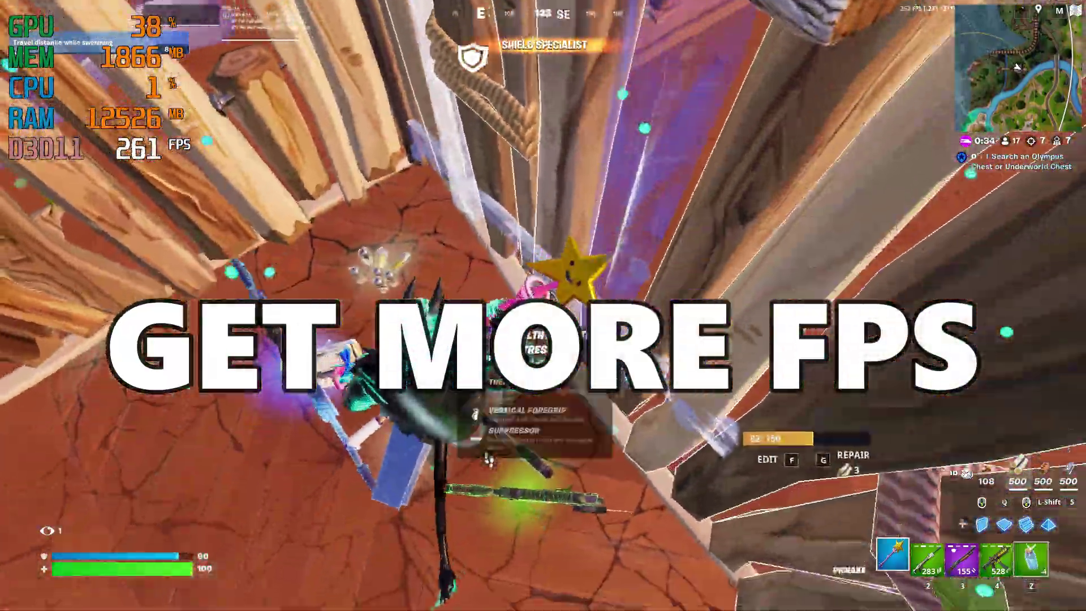
key("f")
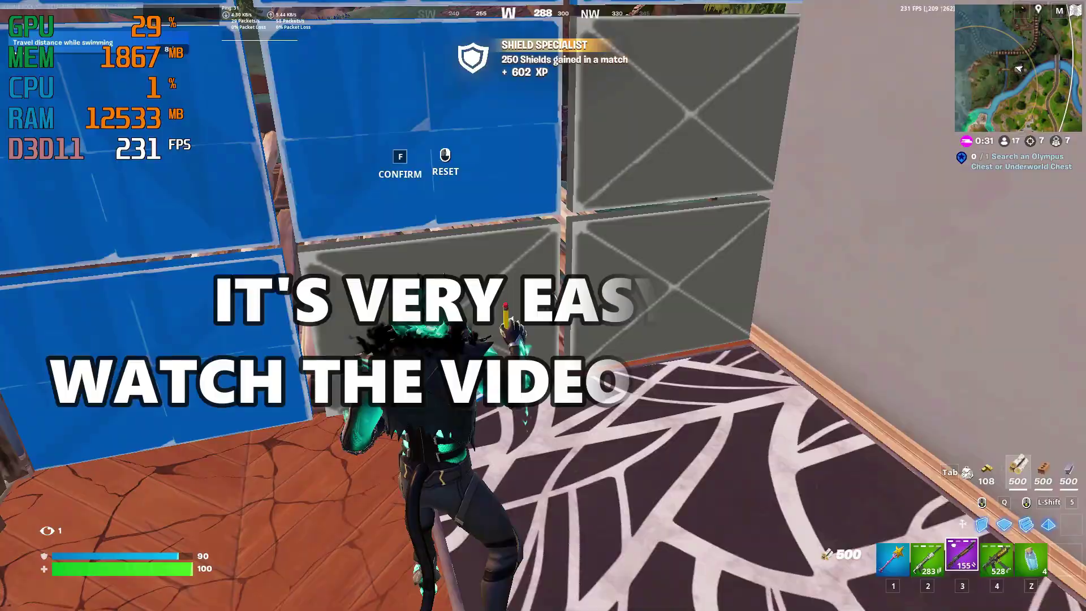
key("f")
key("2")
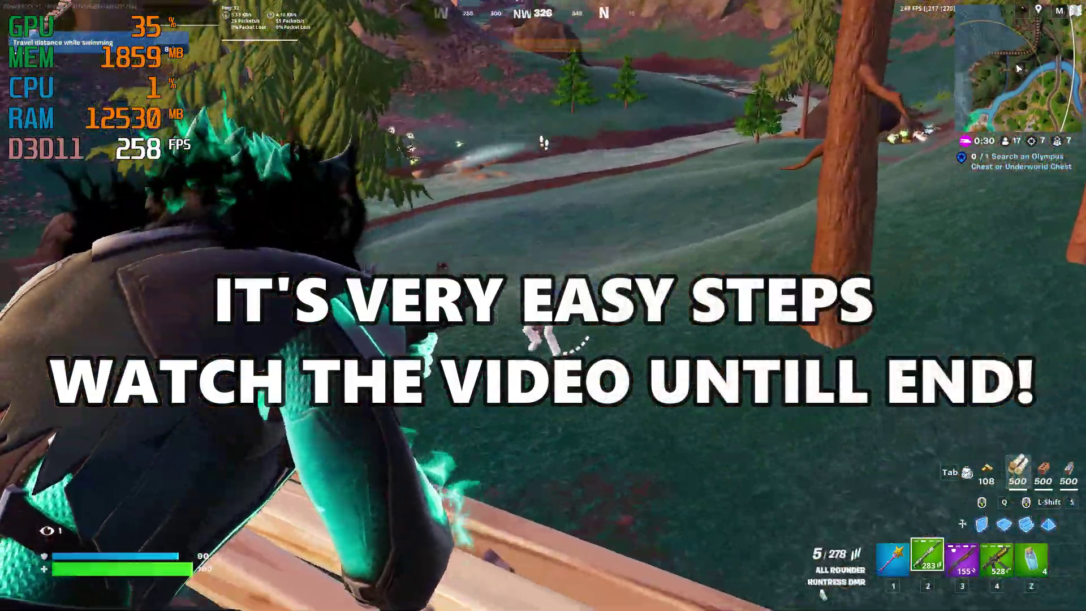
left_click(543, 306)
key("4")
left_click(544, 306)
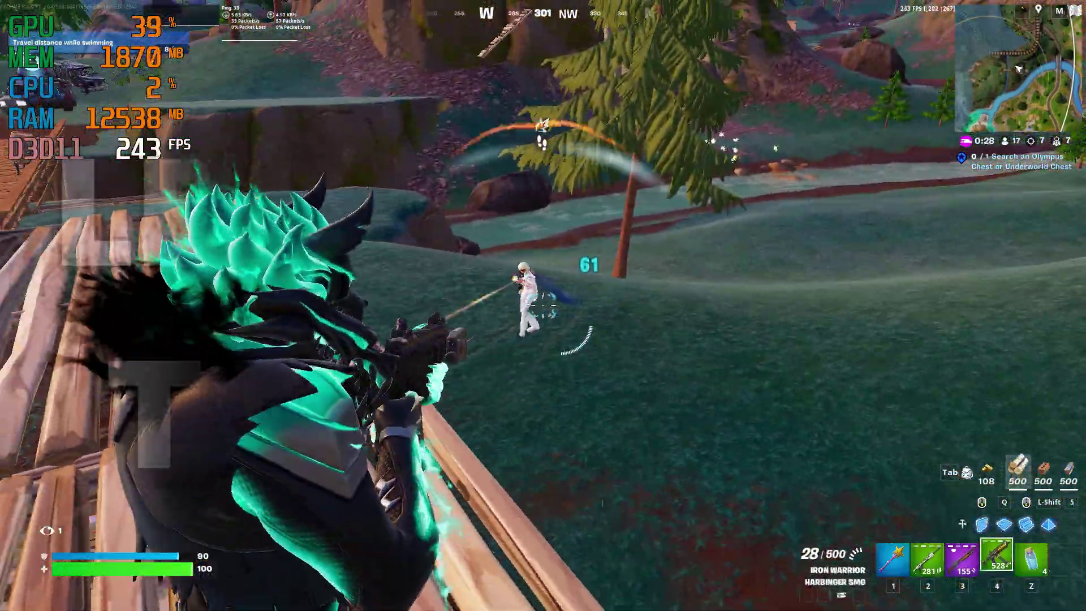
left_click(544, 305)
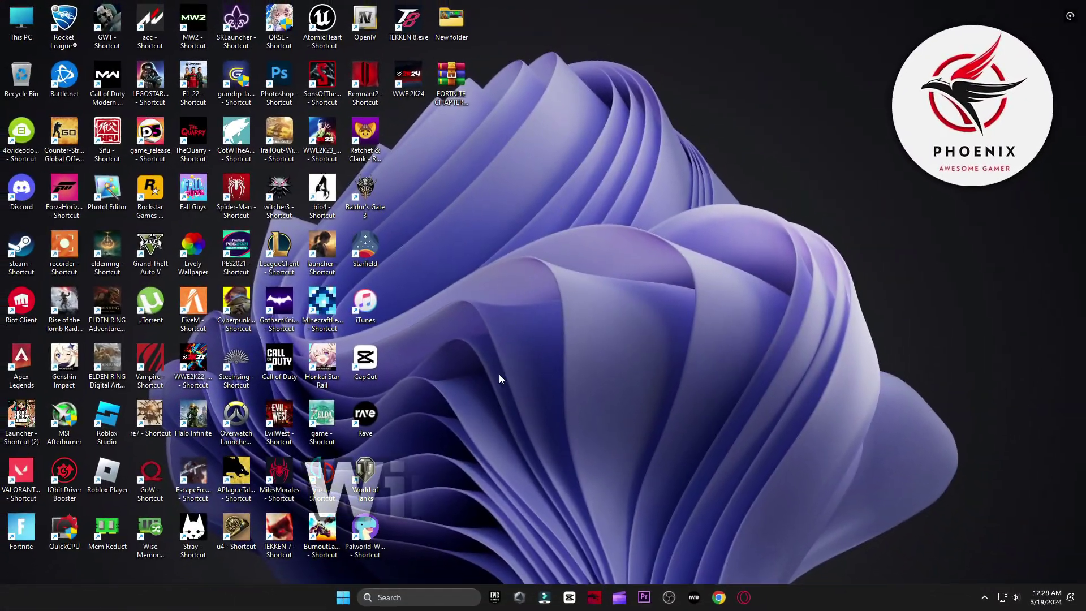
Search the system for "windows", open Check for updates, run an update check, and close Settings.
left_click(446, 598)
type("w")
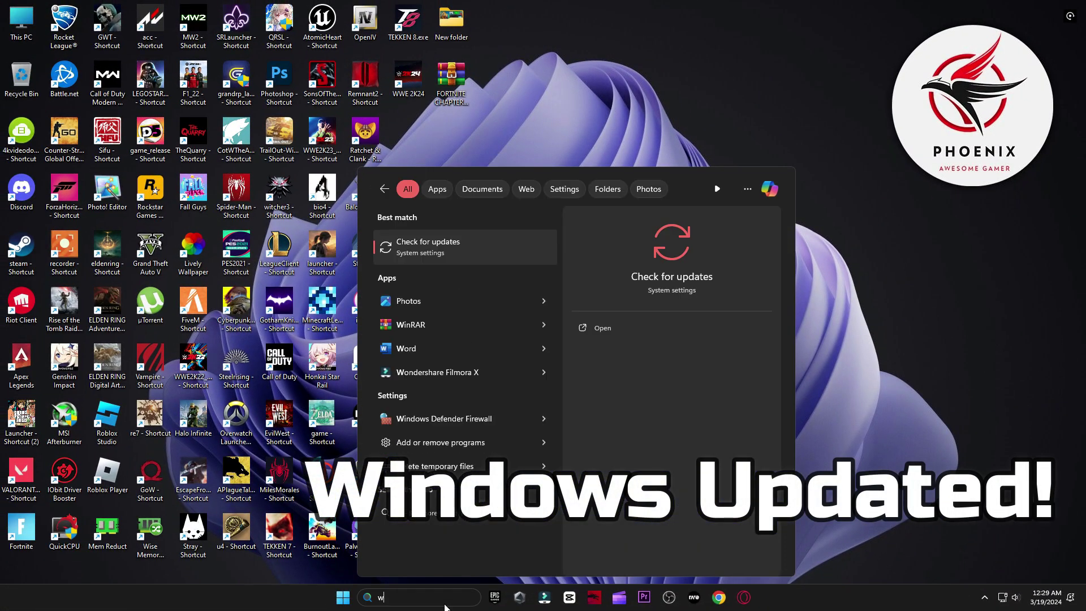
type("indows")
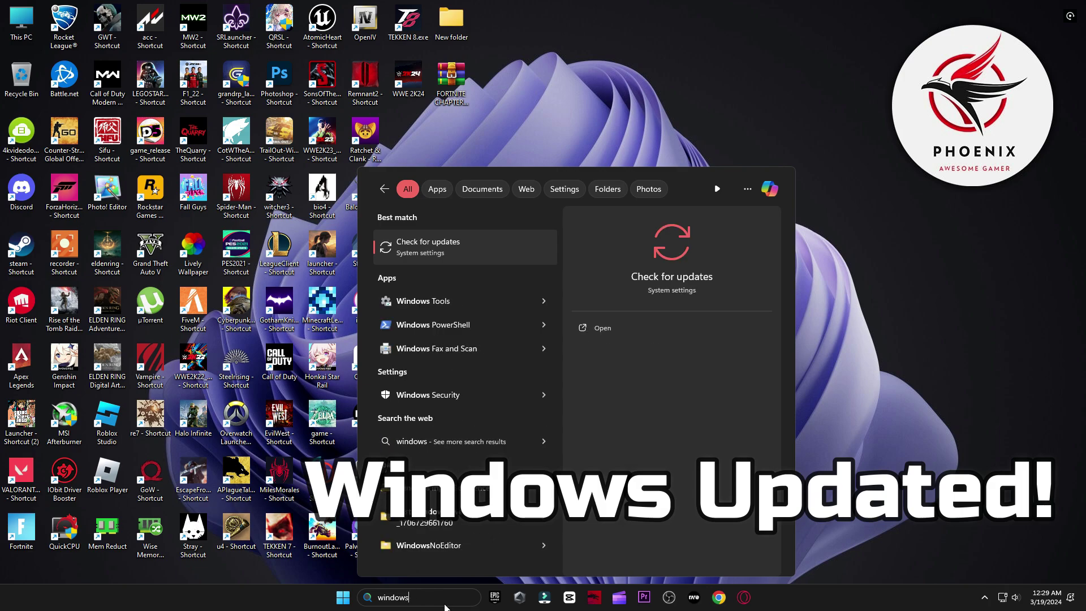
left_click(430, 242)
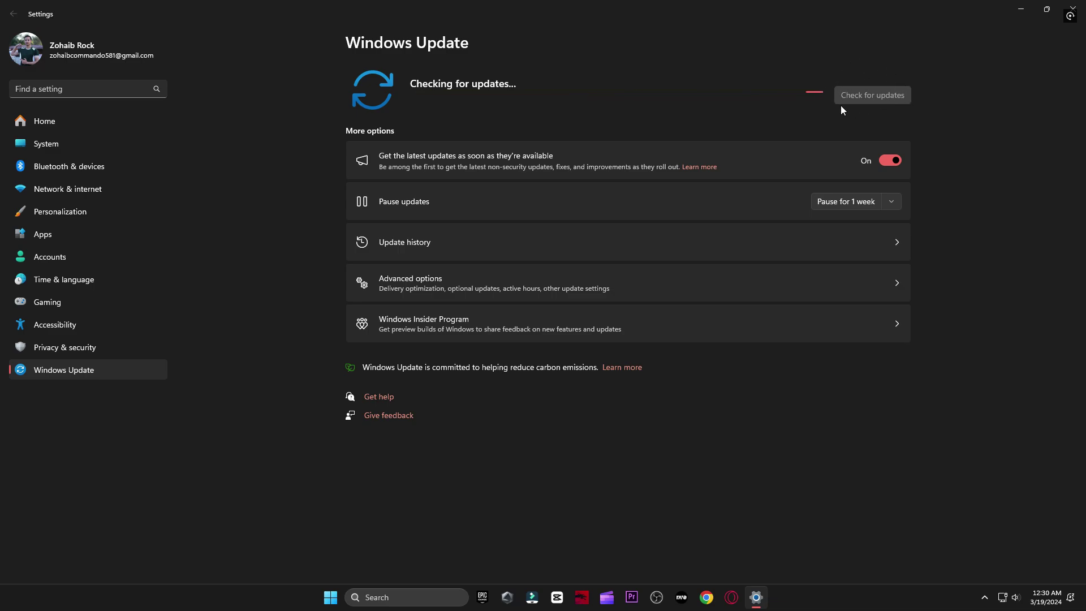
left_click(1074, 8)
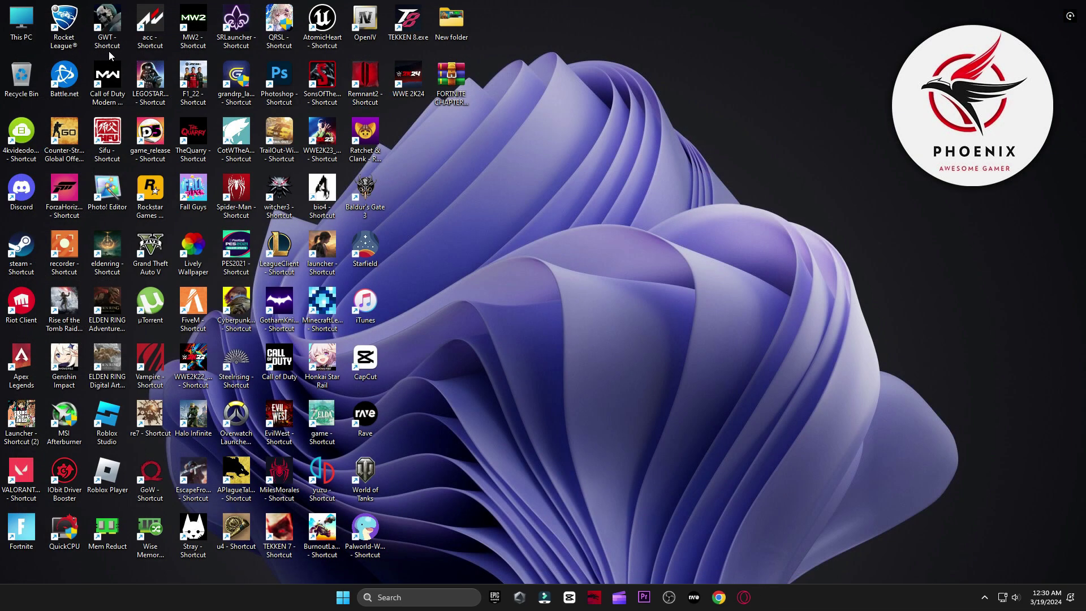
Open Computer Management for This PC and show Device Manager.
right_click(22, 22)
left_click(50, 163)
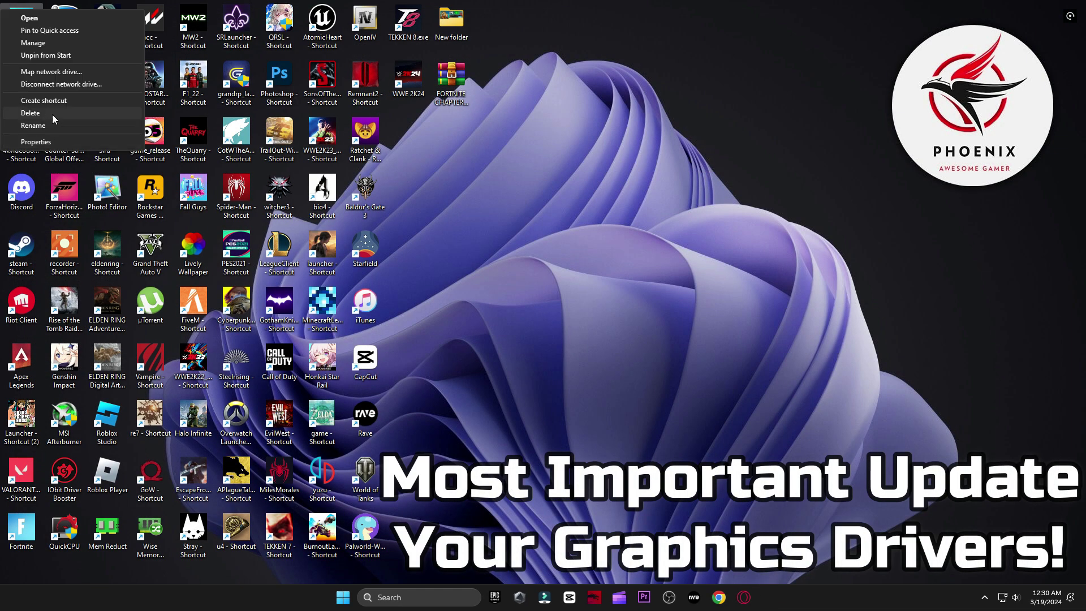
left_click(32, 44)
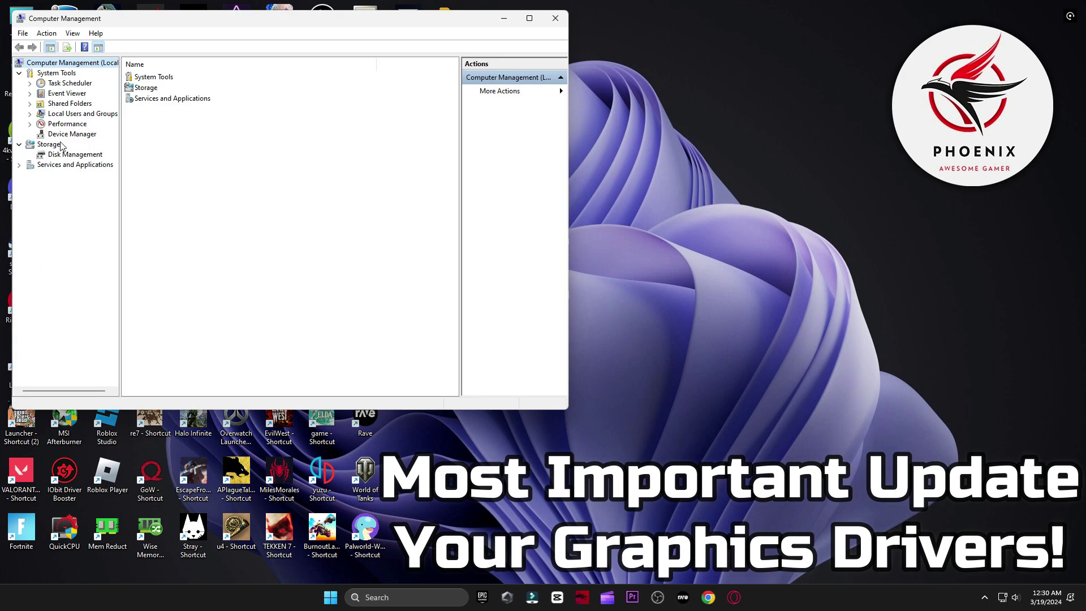
left_click(93, 134)
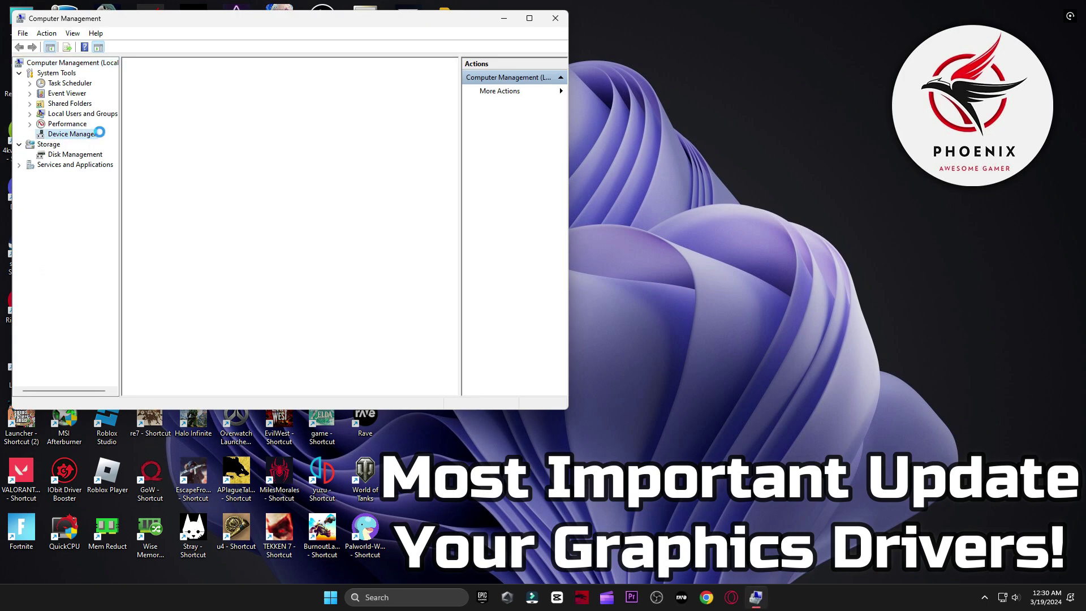
Run an automatic driver update search for the NVIDIA GeForce RTX 3070 under the display adapters.
left_click(139, 104)
right_click(180, 113)
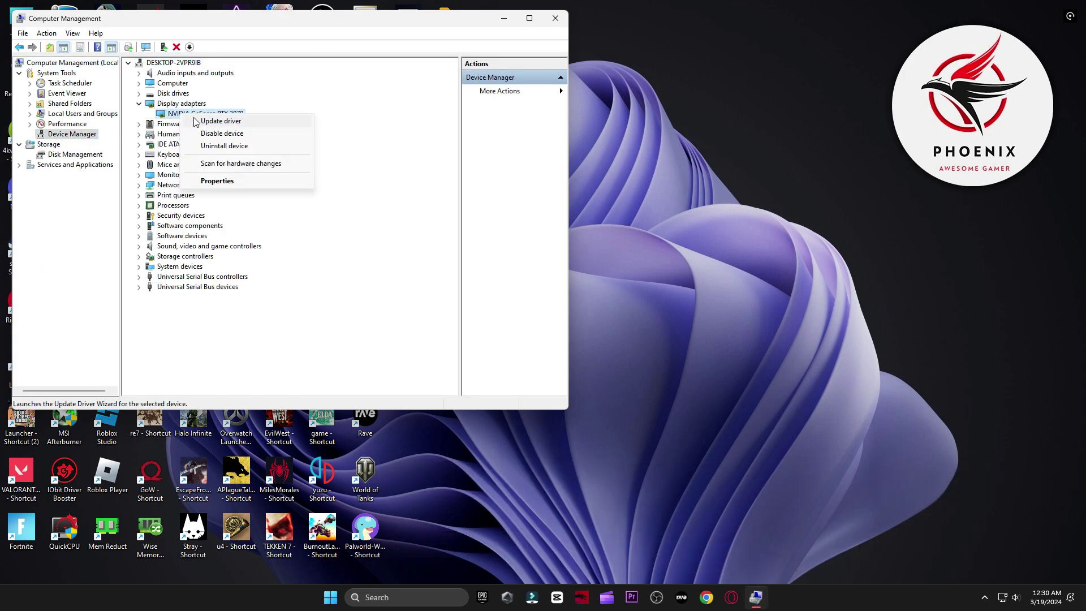
left_click(205, 120)
left_click(275, 189)
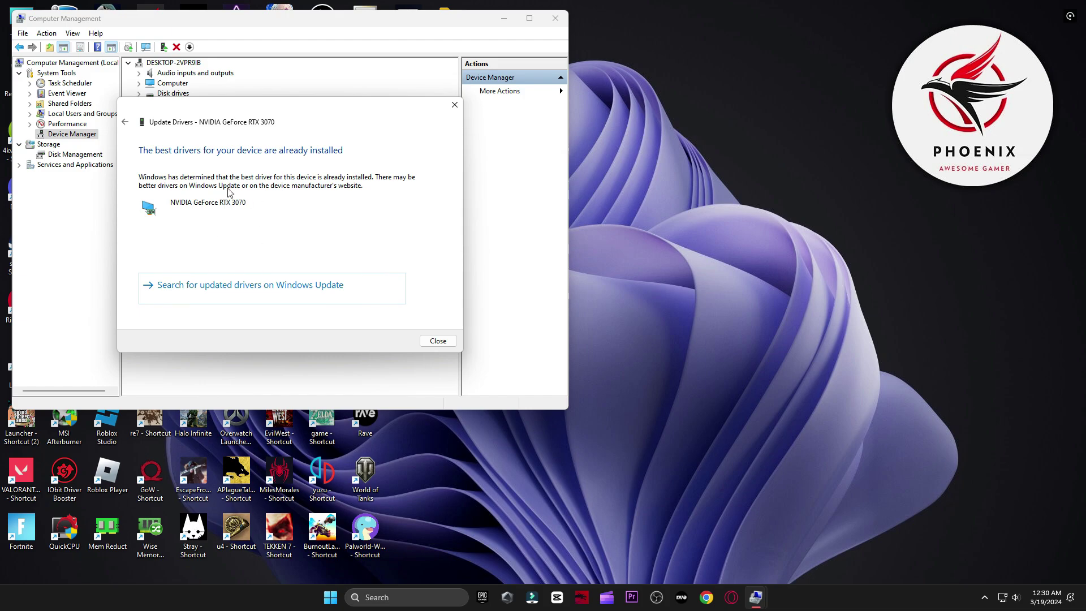
Find and launch the NVIDIA app, then check its Drivers page for a newer Game Ready Driver.
left_click(413, 597)
type("n")
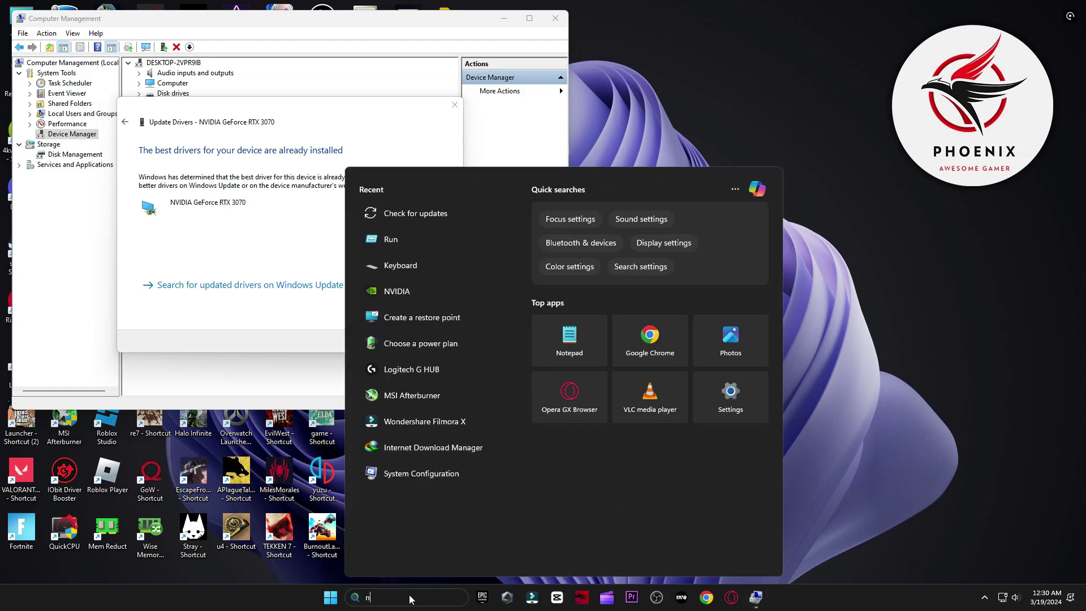
type("v")
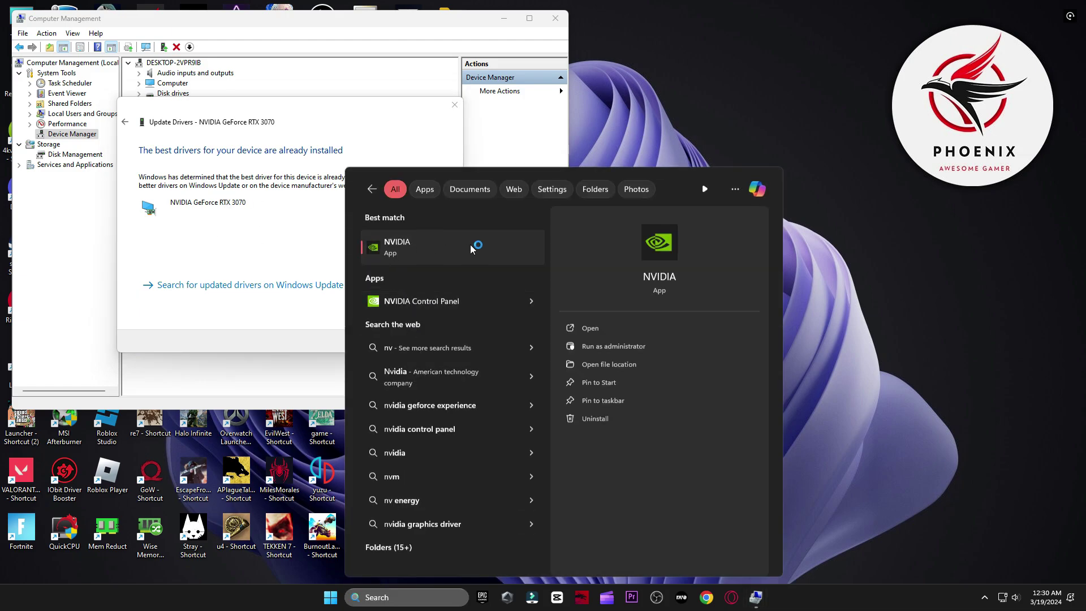
left_click(472, 244)
left_click(37, 88)
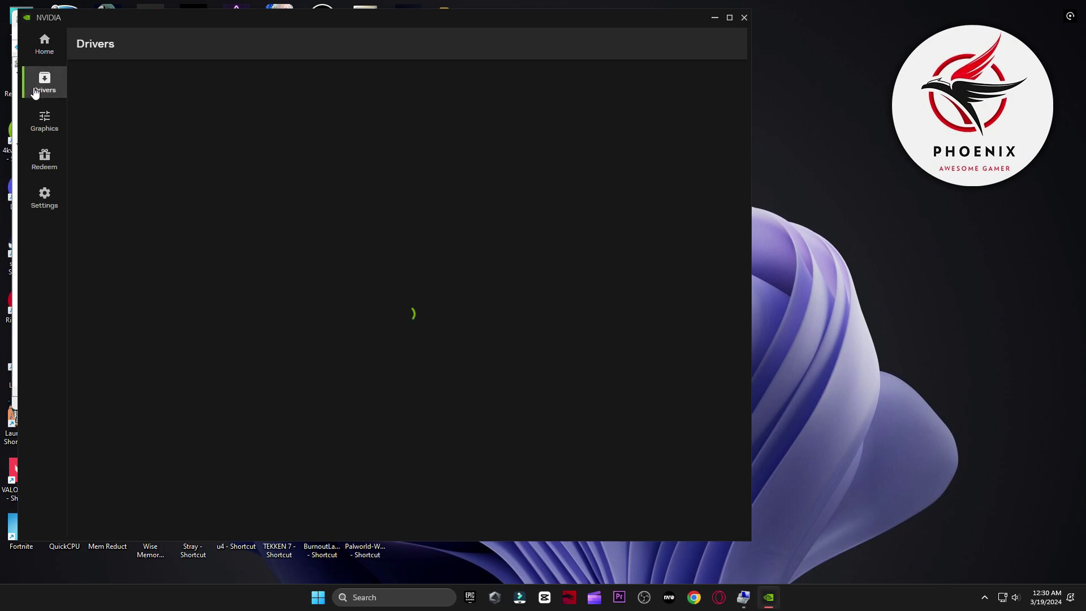
left_click(729, 73)
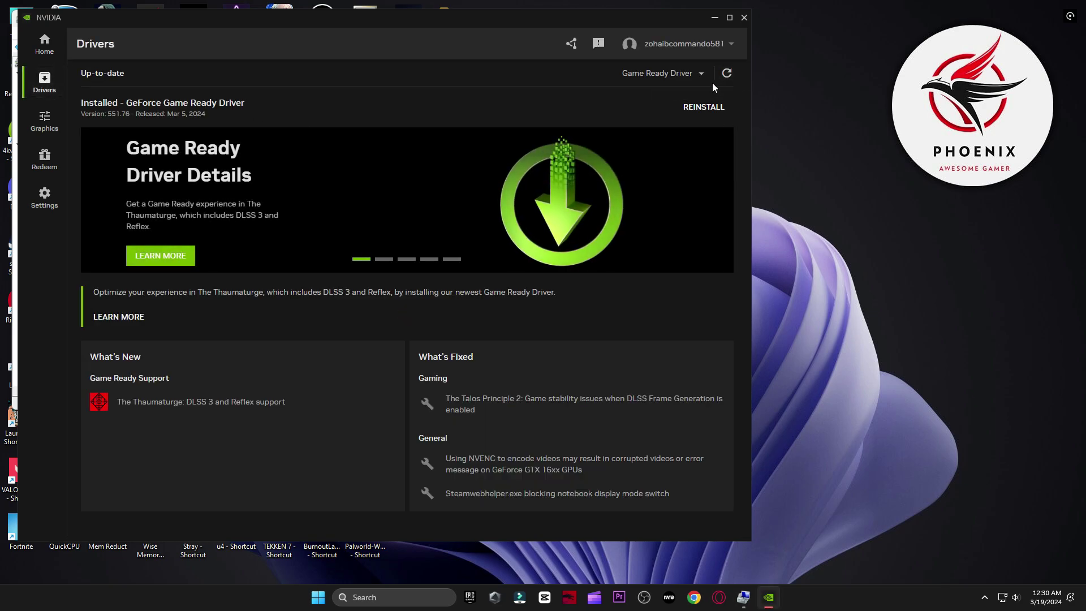
Close the NVIDIA app, the driver update wizard and Computer Management.
left_click(745, 17)
left_click(439, 340)
left_click(553, 10)
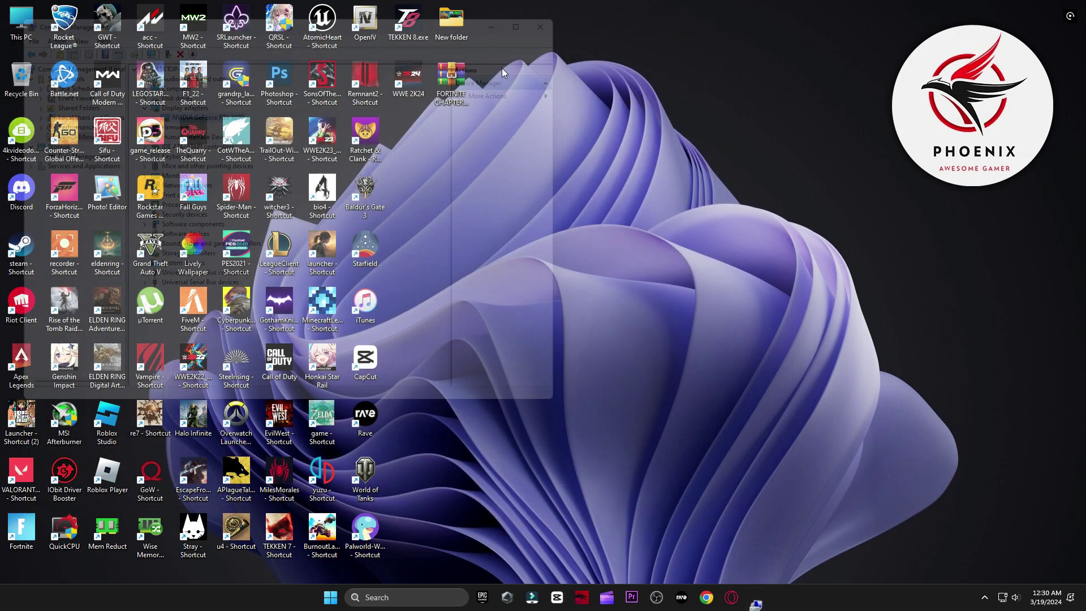
Move the Fortnite Chapter 5 FPS Boost Pack archive to a free desktop area, extract it there, and place the extracted folder beside it.
left_click_drag(441, 99, 613, 163)
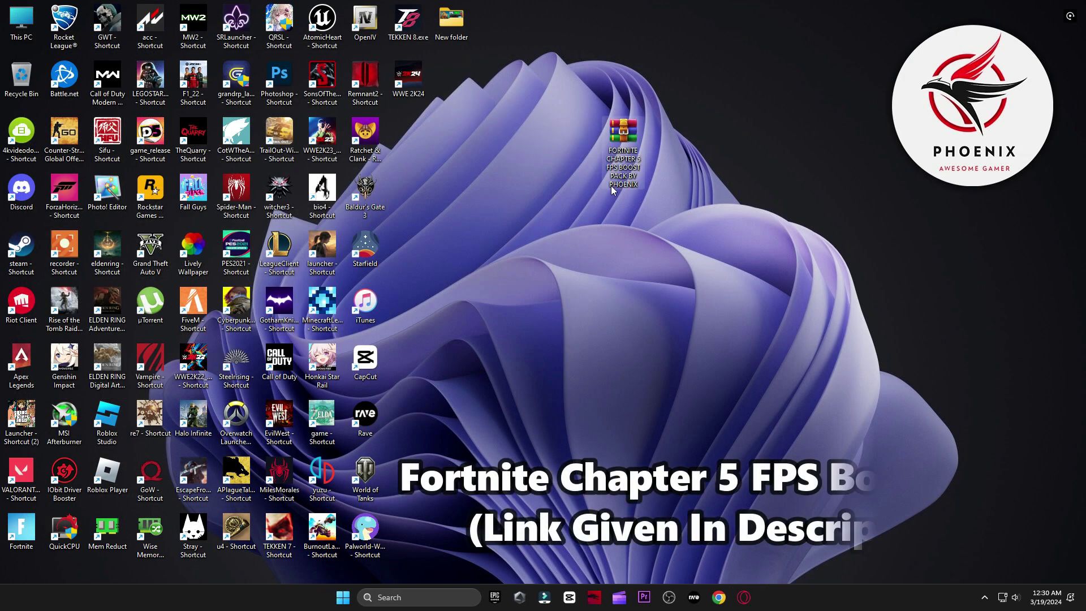
right_click(624, 159)
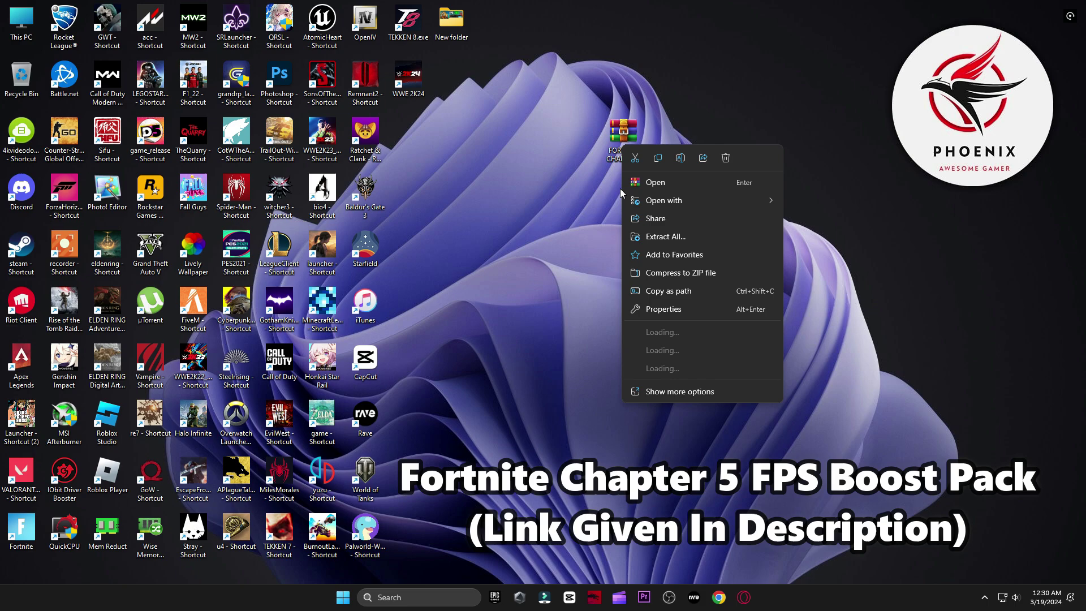
mouse_move(711, 360)
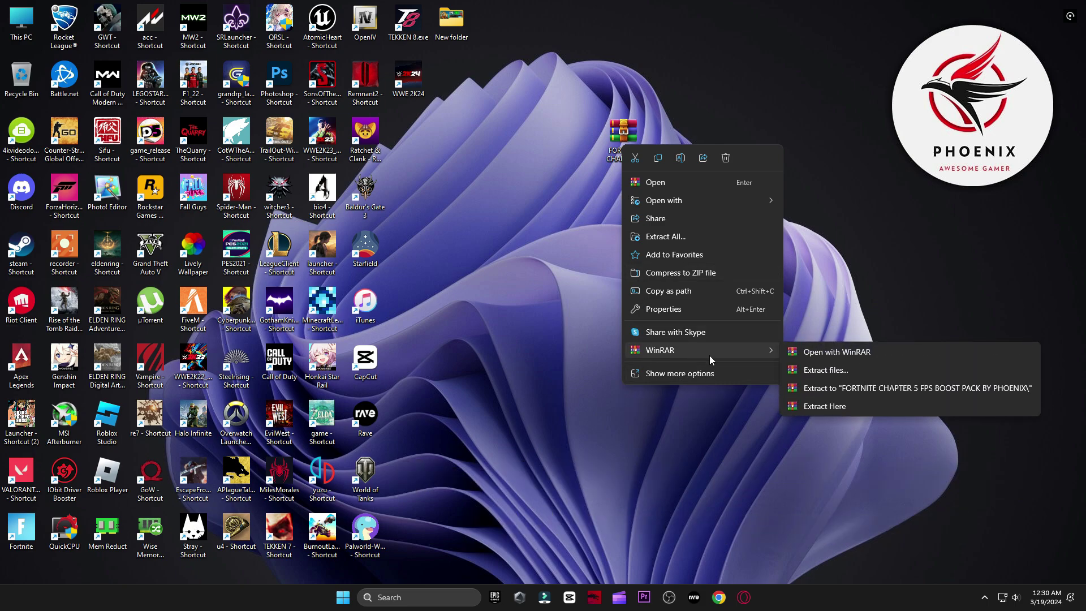
left_click(820, 408)
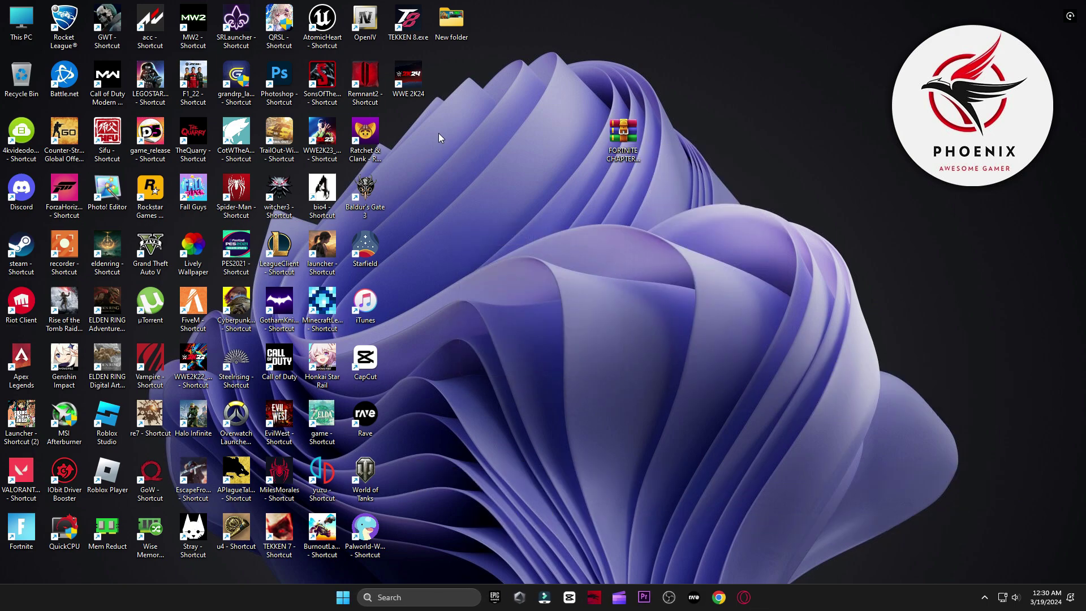
left_click_drag(509, 142, 587, 140)
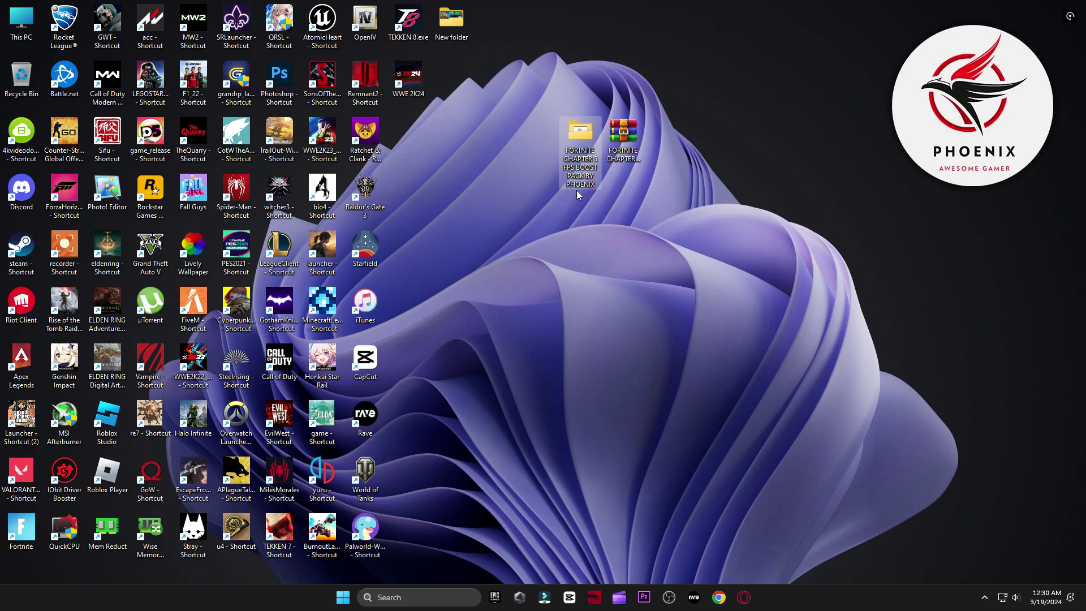
Launch the Create A Restore Point shortcut from the boost pack's 0 Start folder and bring System Properties into clear view.
double_click(579, 135)
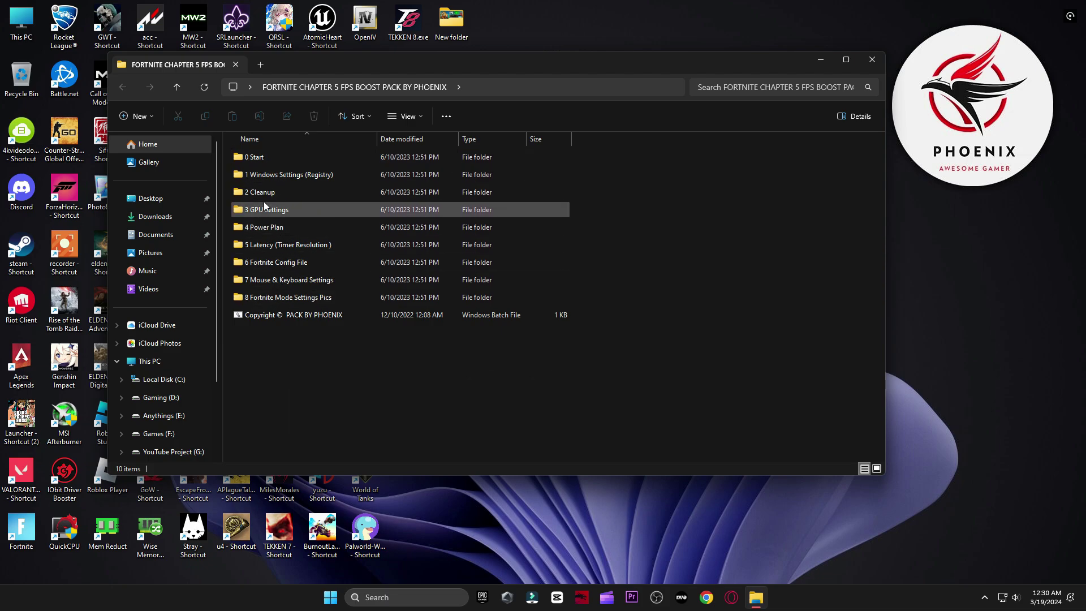
double_click(291, 157)
double_click(290, 157)
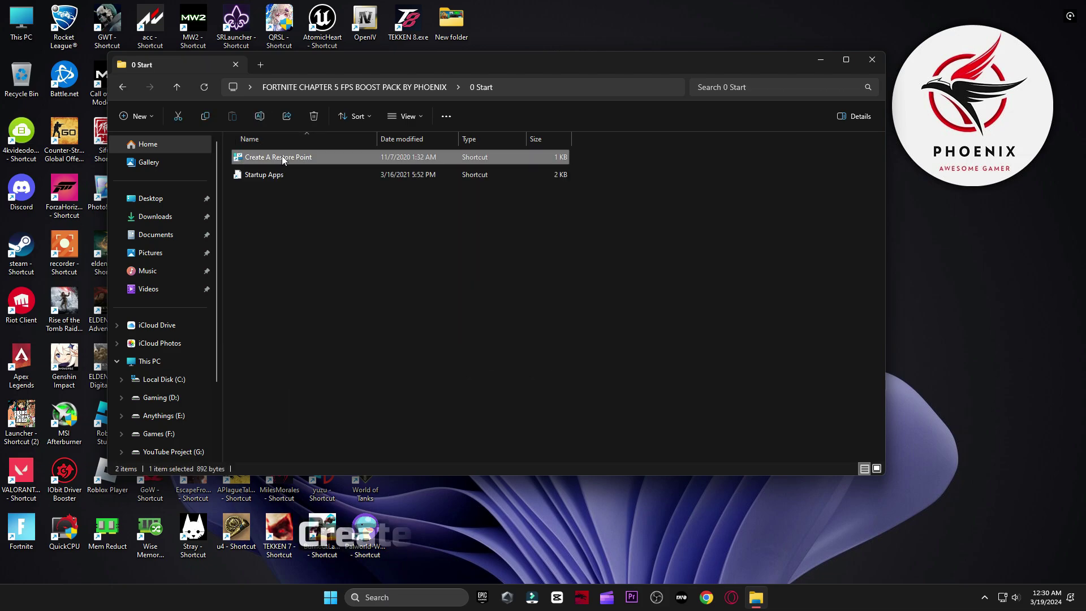
left_click(817, 67)
left_click(820, 64)
left_click_drag(187, 74, 574, 100)
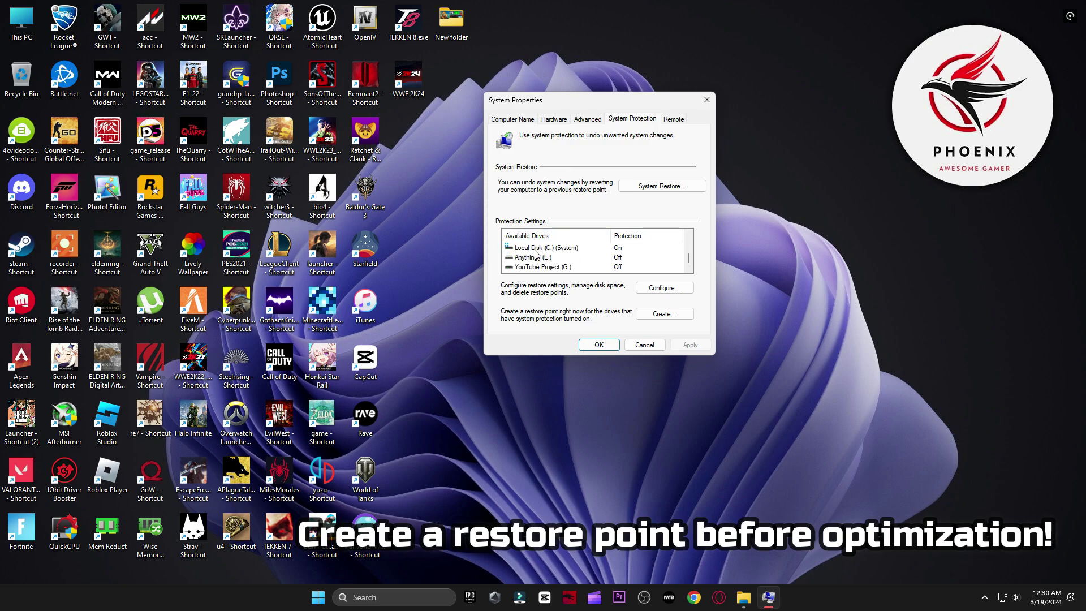
Configure Local Disk (C:) with system protection turned on.
left_click(553, 249)
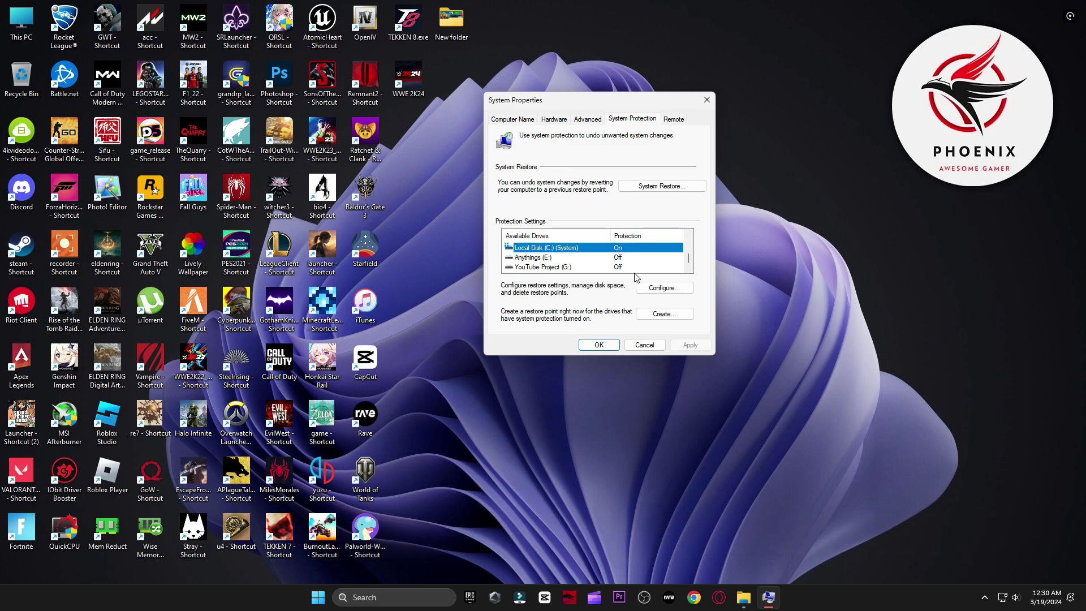
left_click(671, 289)
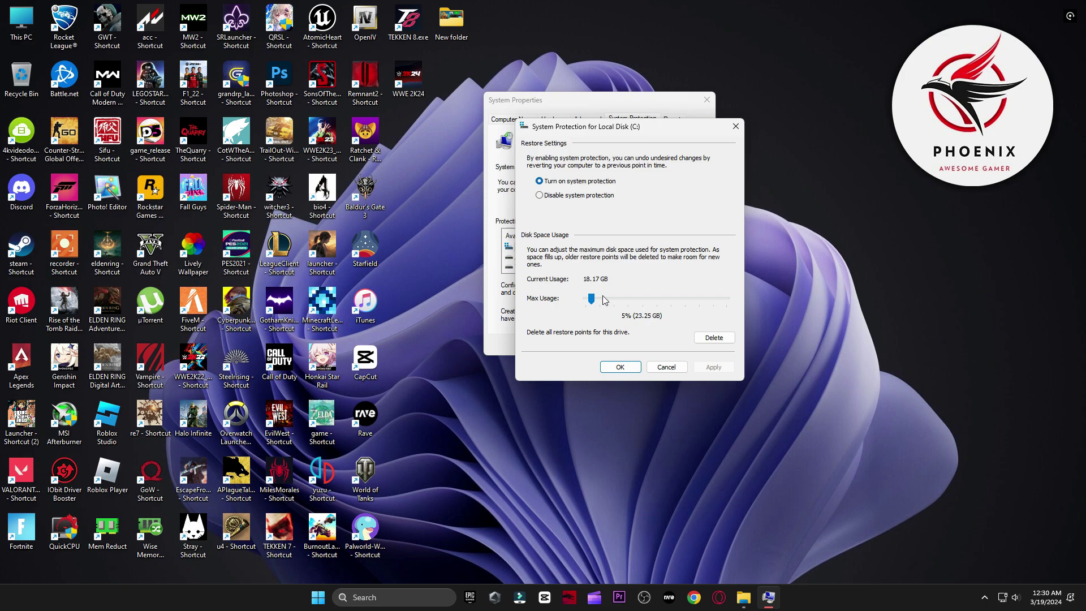
left_click(620, 366)
Create a restore point described as "backup" and close System Properties.
left_click(664, 313)
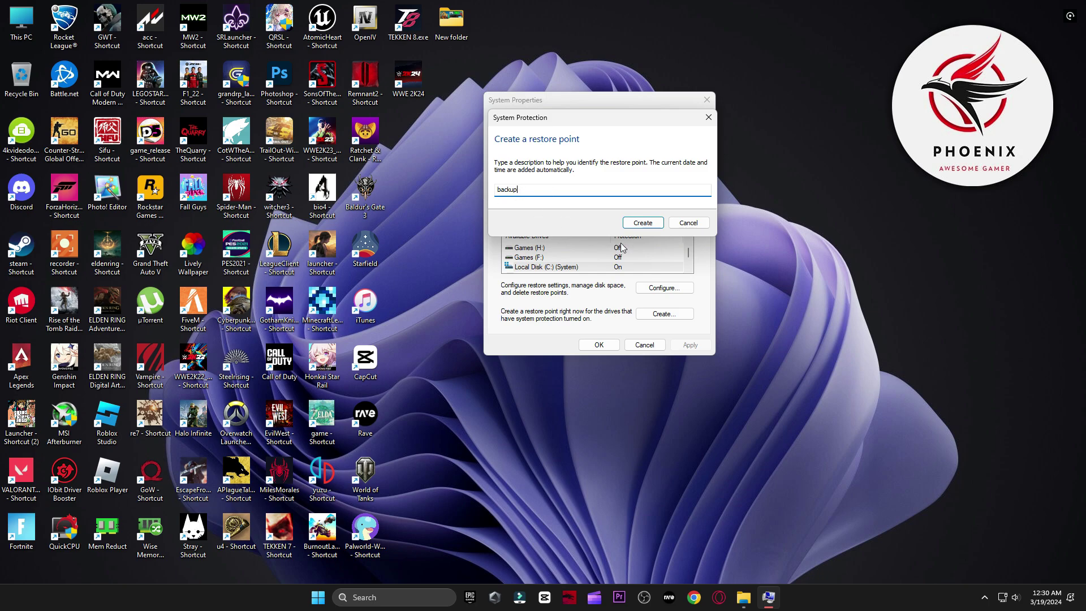
left_click(648, 226)
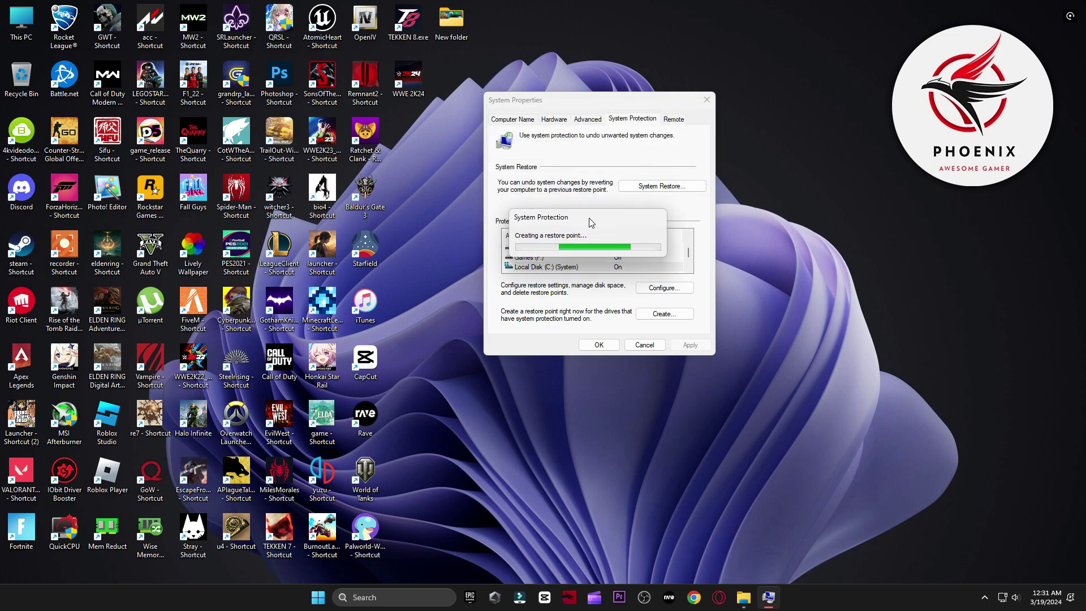
left_click(666, 232)
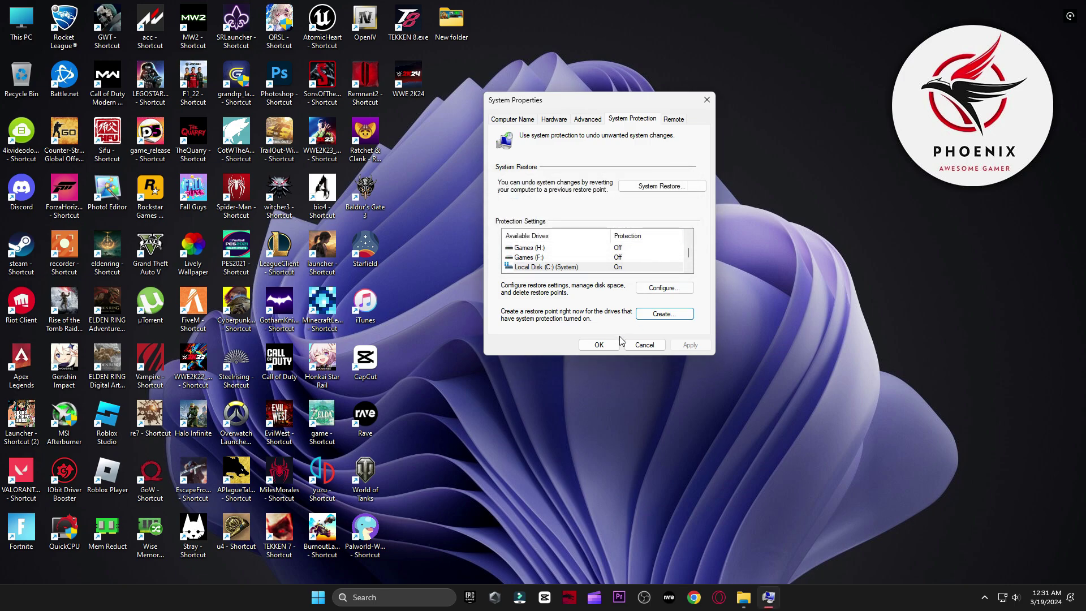
left_click(599, 345)
Return to the 0 Start folder, launch the Startup Apps shortcut, and reposition the Task Manager window.
left_click(745, 598)
double_click(280, 175)
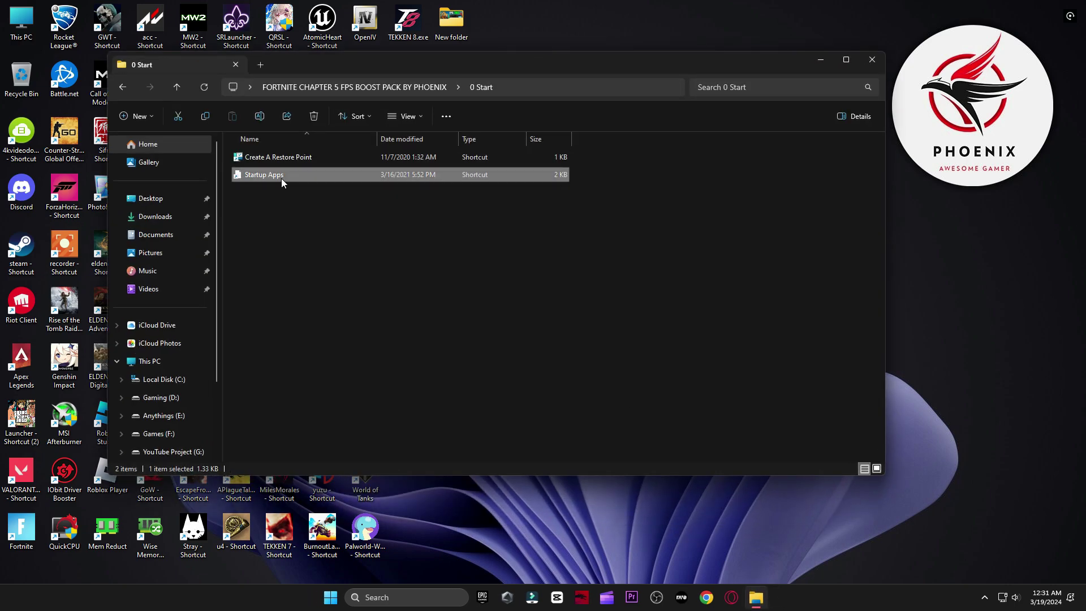
left_click_drag(670, 115, 540, 91)
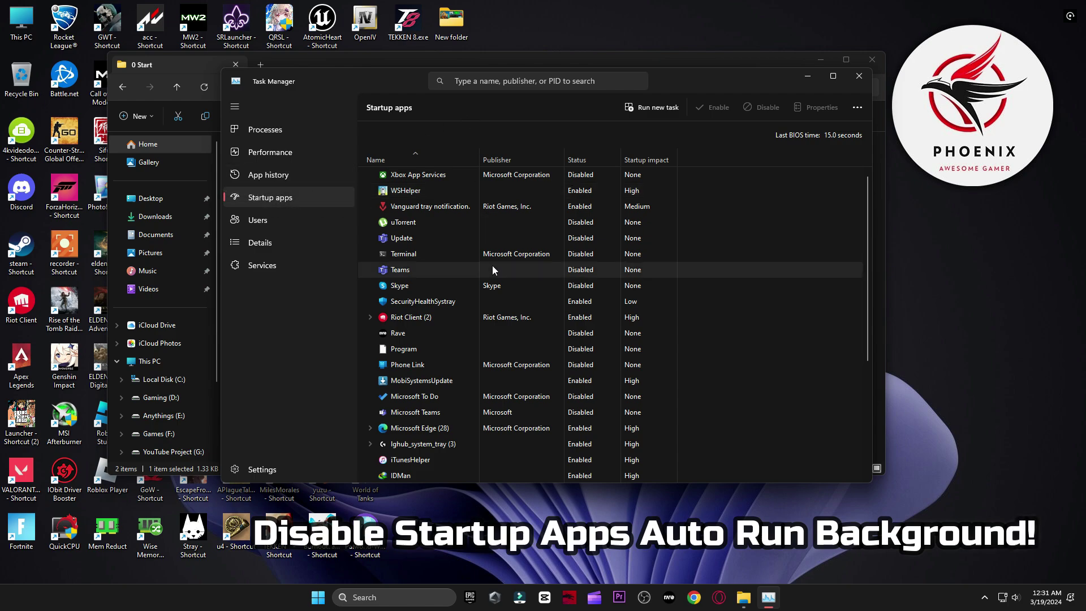
Check the status and startup impact of the listed startup apps in Task Manager, and close it.
scroll(513, 182, "down", 5)
scroll(583, 274, "up", 5)
scroll(600, 281, "up", 1)
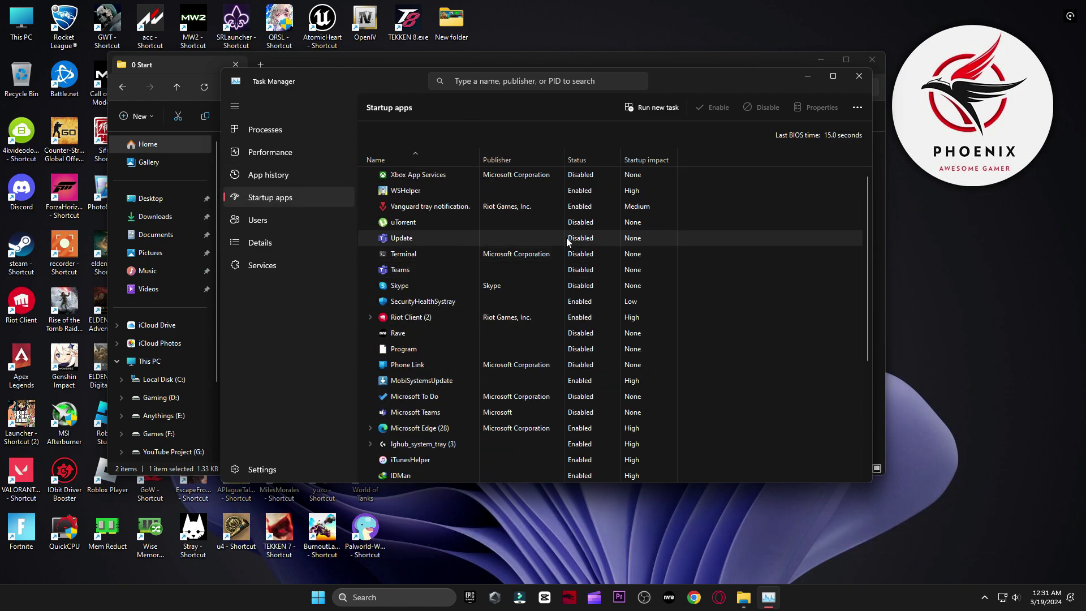
left_click(603, 223)
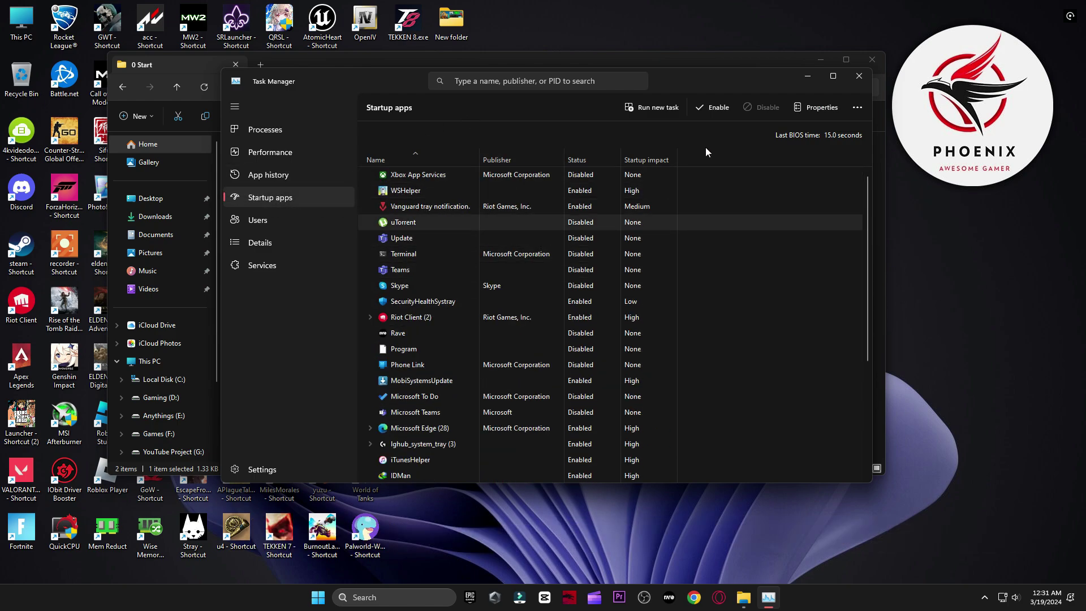
left_click(704, 115)
left_click(593, 238)
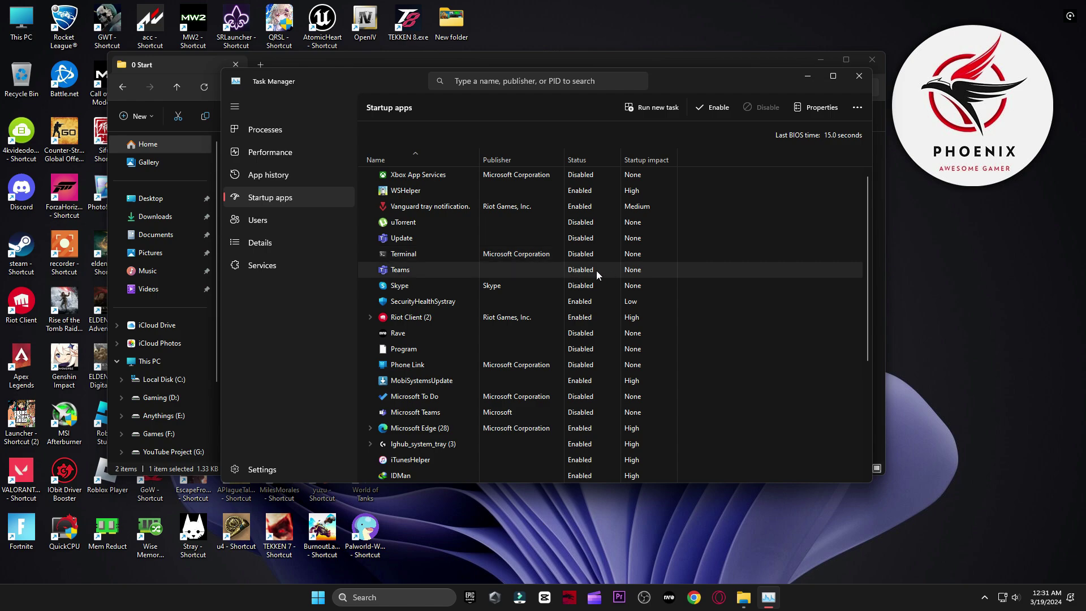
left_click(528, 334)
scroll(633, 314, "down", 1)
scroll(634, 314, "down", 1)
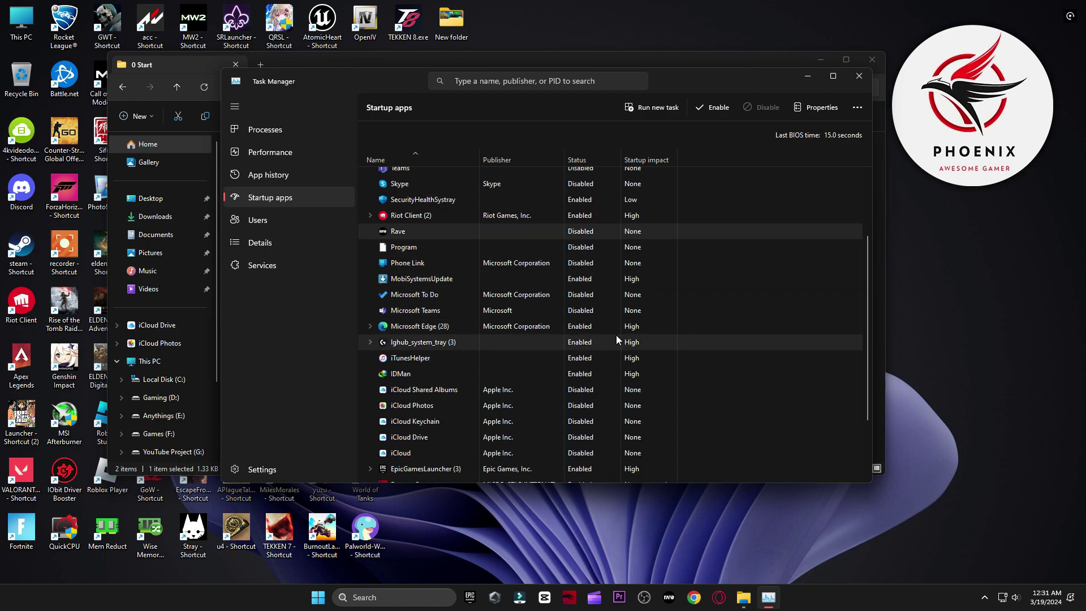
left_click(571, 395)
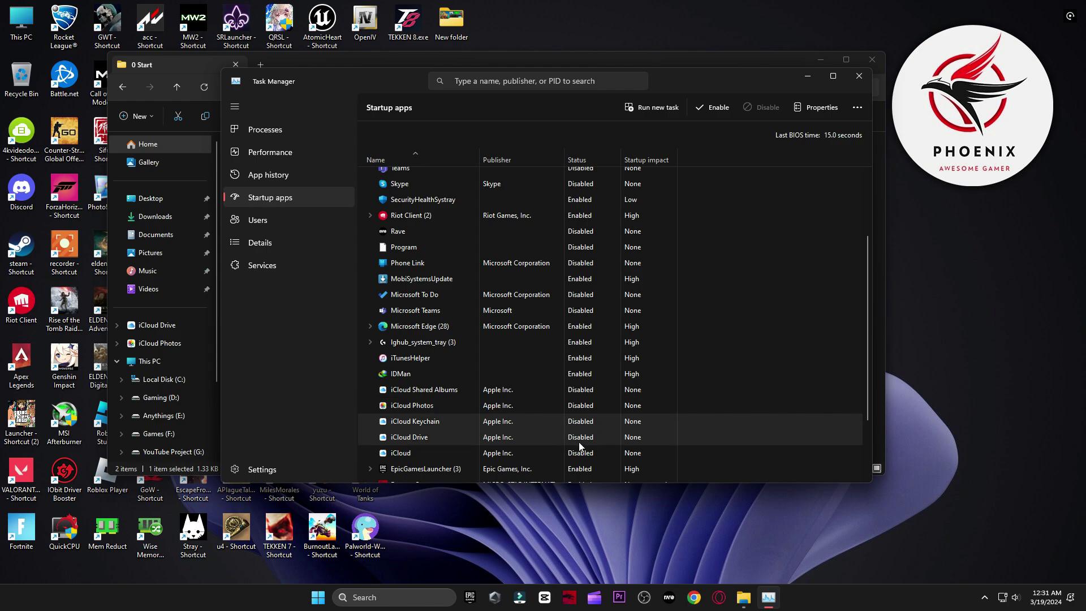
scroll(593, 452, "down", 2)
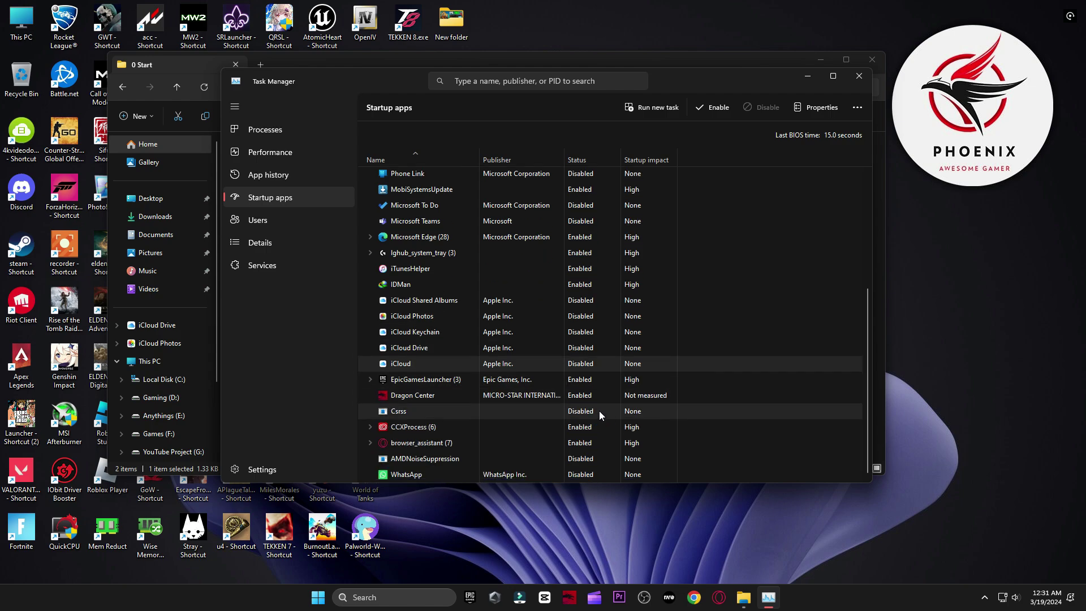
left_click(571, 470)
left_click(858, 76)
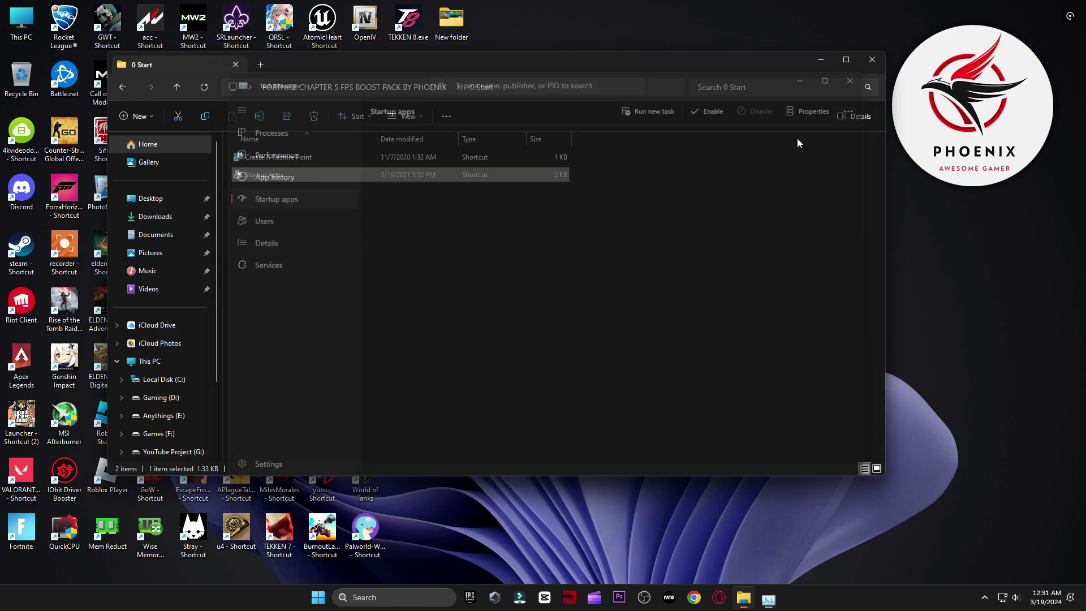
Open the boost pack's 1 Windows Settings (Registry) folder and view the System page of Windows Settings.
key("alt+Left")
double_click(296, 174)
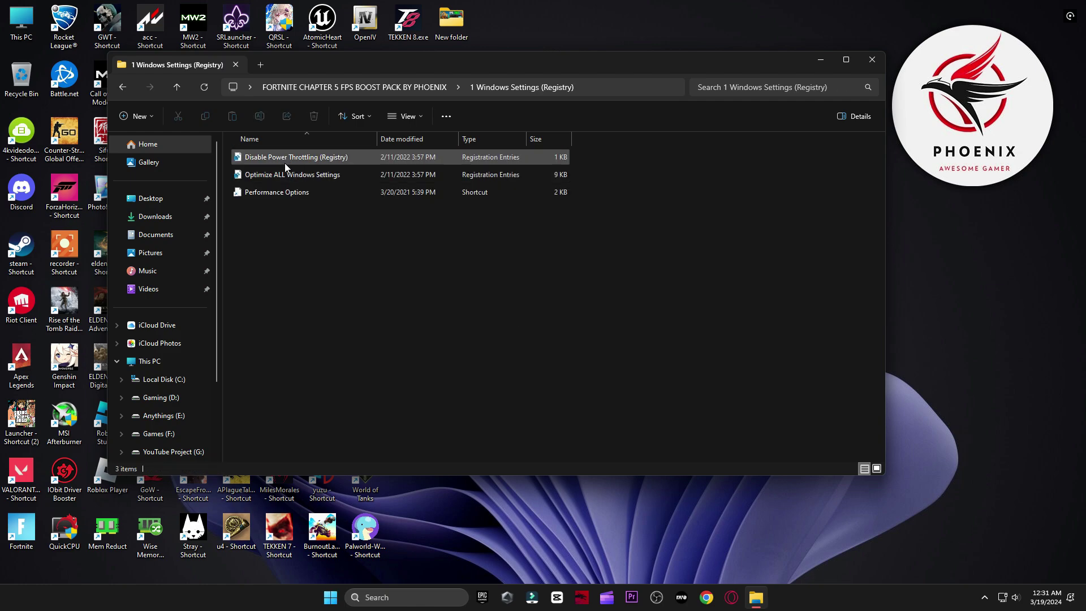
key("super")
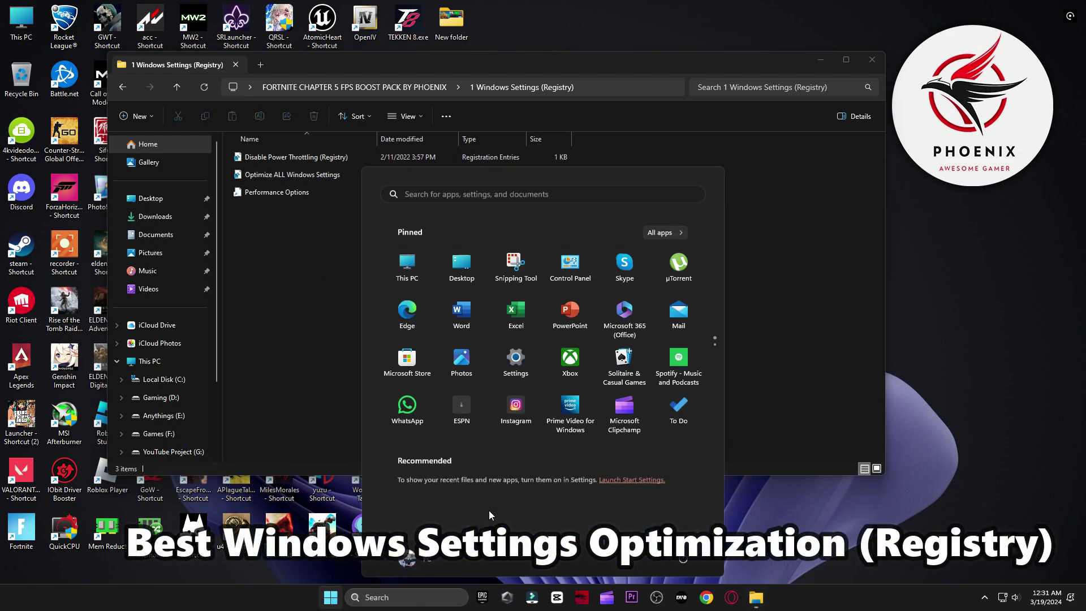
left_click(531, 362)
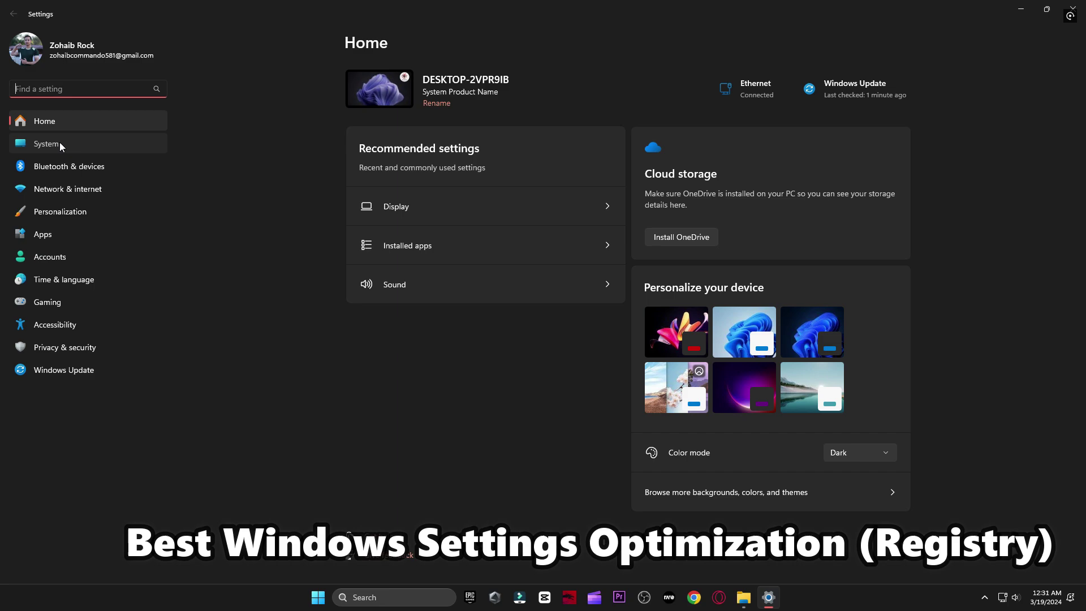
left_click(46, 144)
scroll(531, 414, "down", 5)
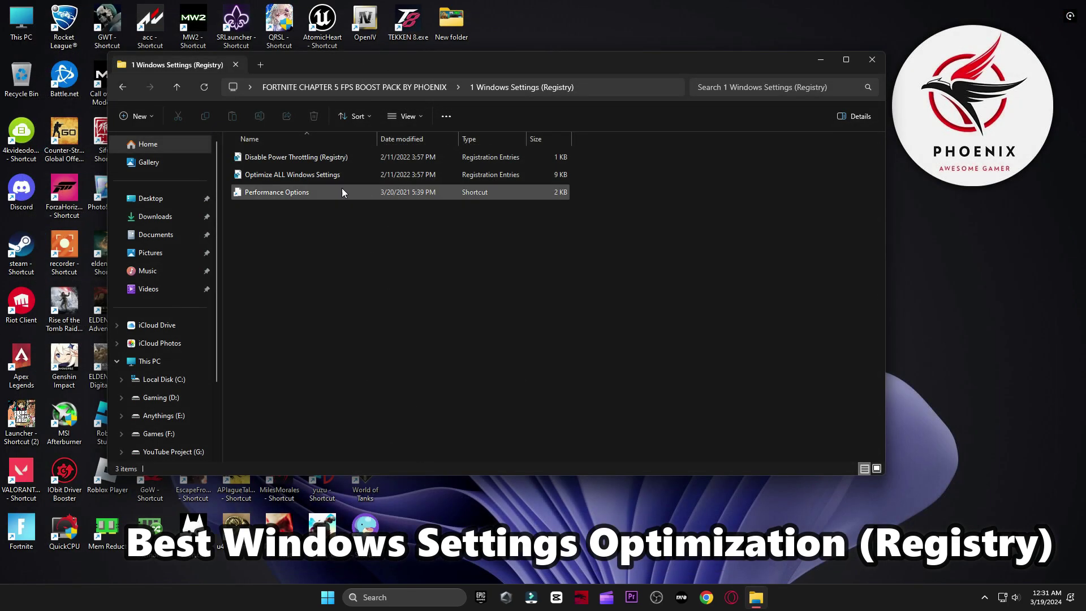
Merge the Optimize ALL Windows Settings and Disable Power Throttling (Registry) files into the registry.
double_click(328, 175)
left_click(627, 315)
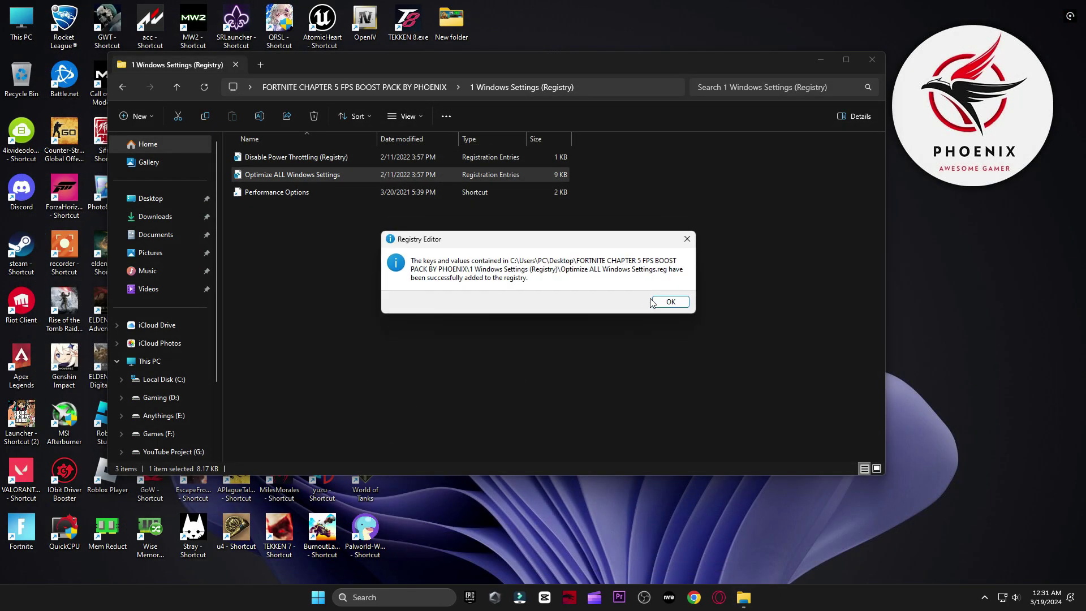
left_click(668, 300)
double_click(325, 162)
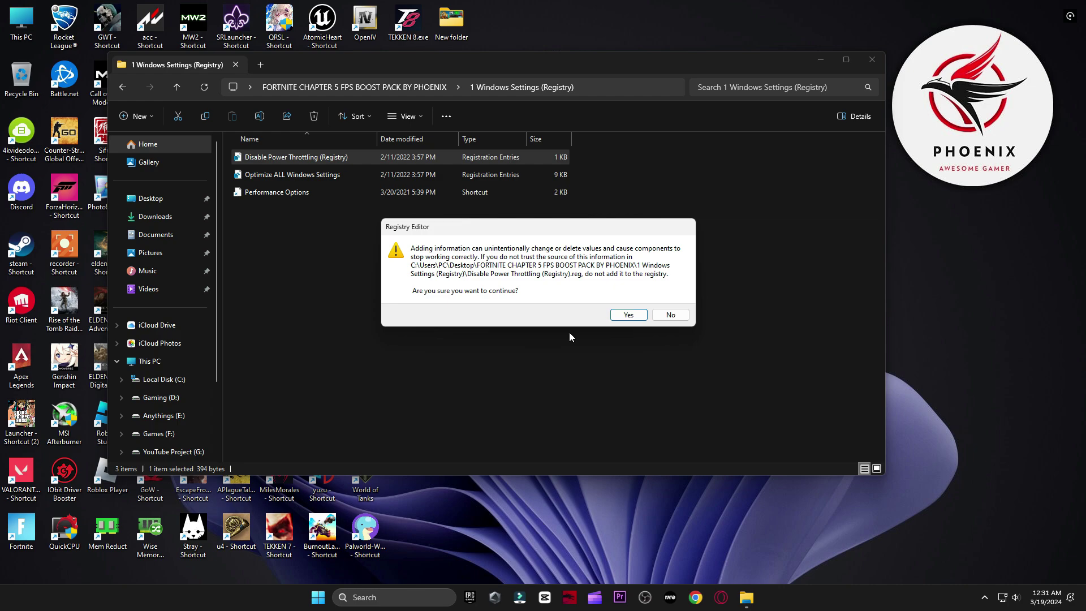
left_click(627, 315)
left_click(669, 301)
Launch the Performance Options shortcut, accept its visual effects settings, and open the boost pack's 2 Cleanup folder.
double_click(273, 190)
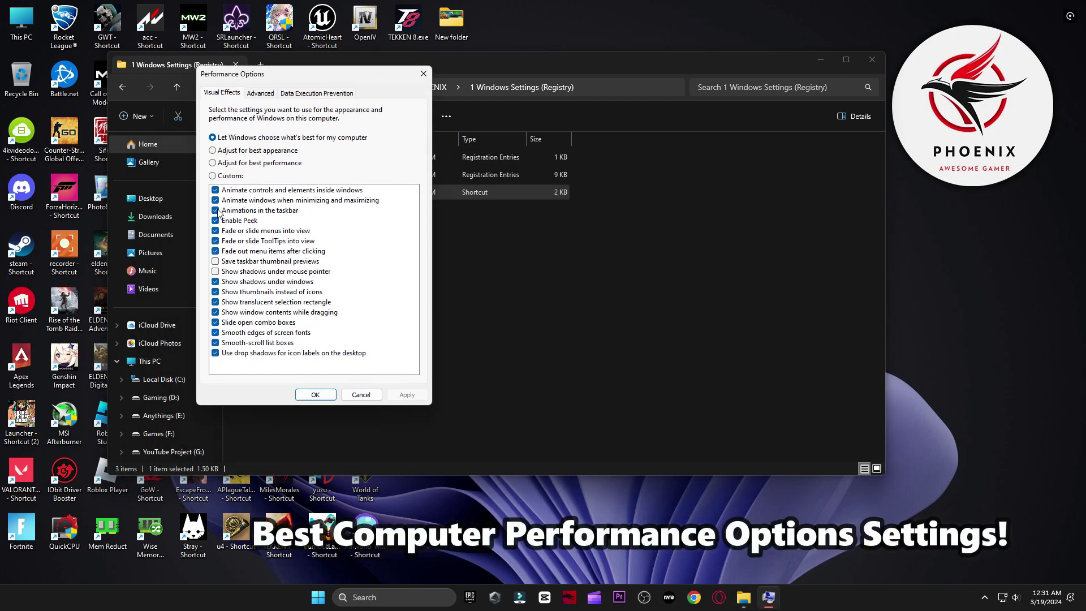
left_click(315, 394)
key("BackSpace")
double_click(286, 195)
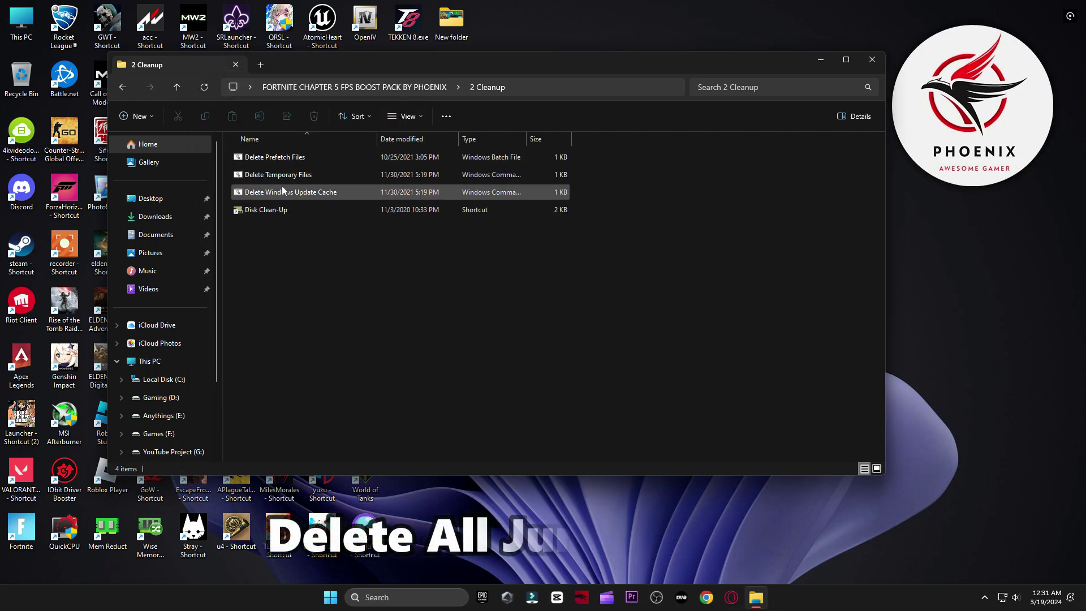
Run the Delete Prefetch Files, Delete Temporary Files and Delete Windows Update Cache scripts, dismissing their consoles.
left_click(277, 162)
left_click(283, 175)
double_click(283, 175)
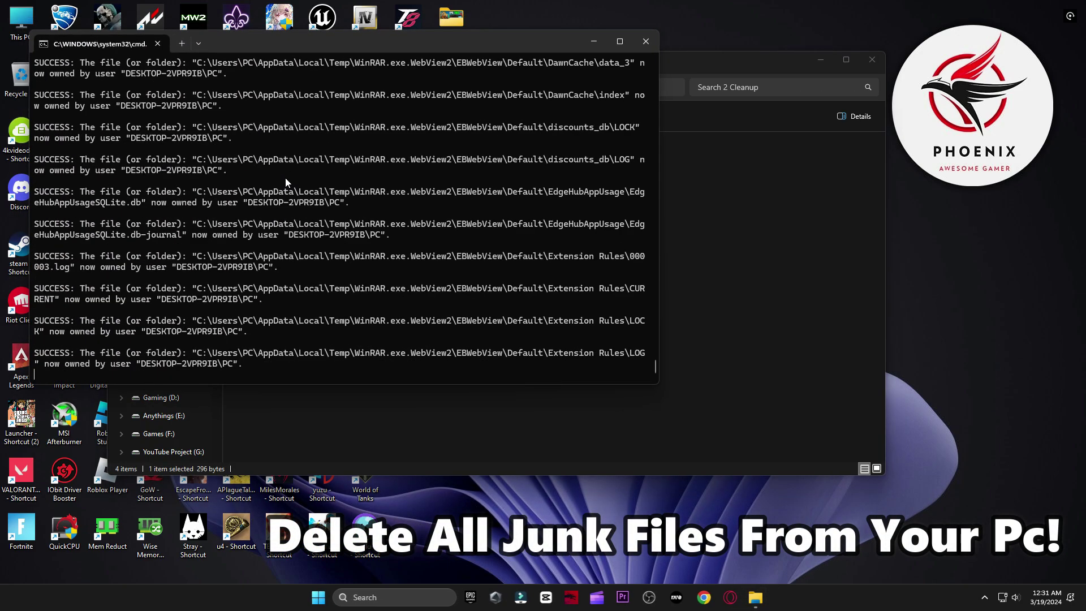
key("Return")
double_click(293, 188)
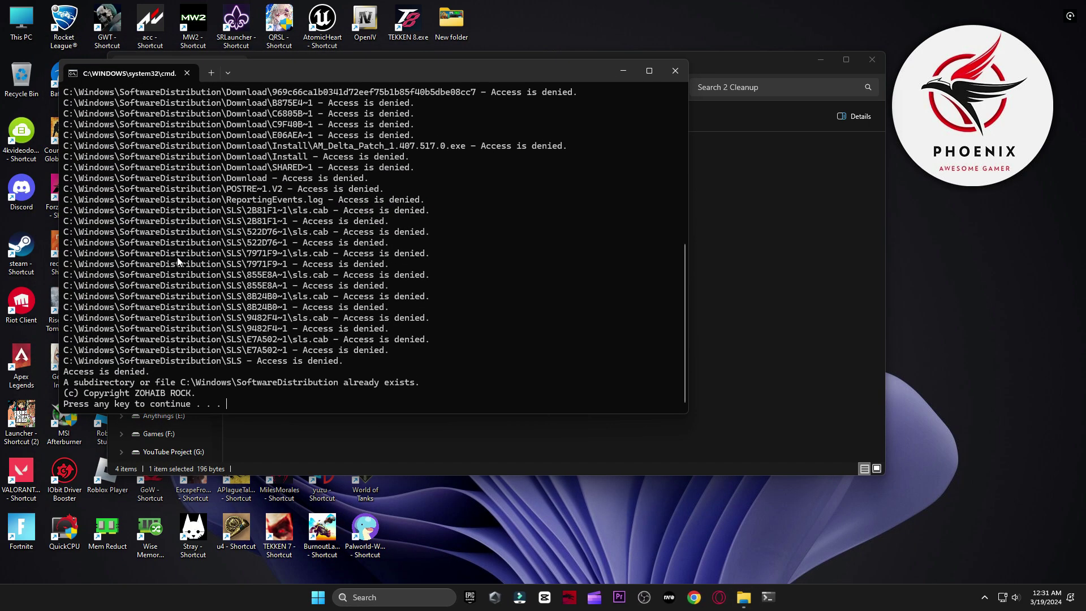
key("Return")
Launch the Disk Clean-Up shortcut and clean drive C: with all file categories selected, confirming the permanent deletion.
left_click(252, 213)
double_click(252, 213)
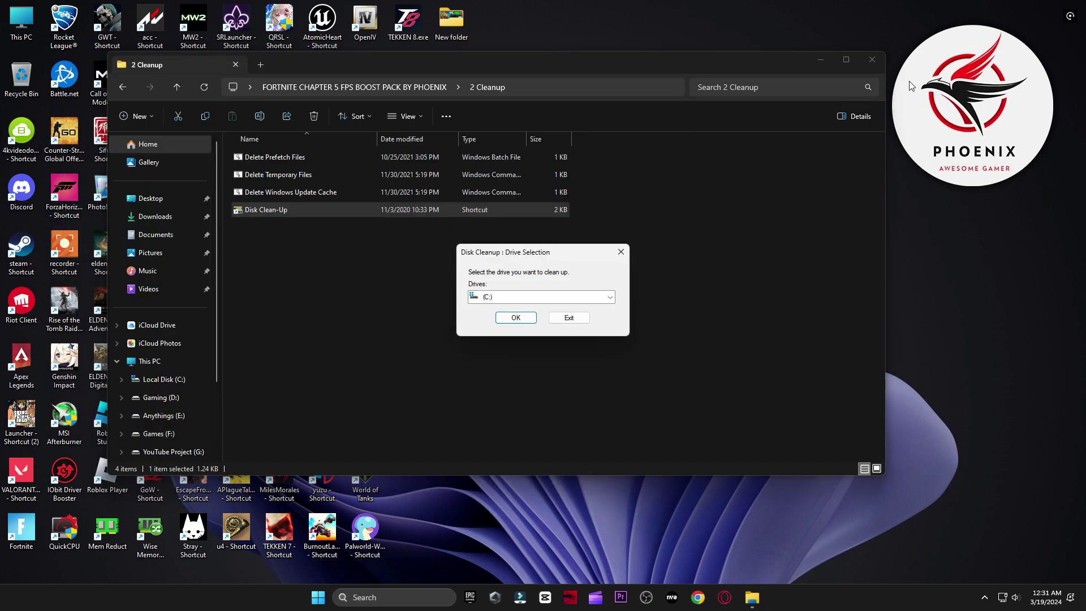
left_click(825, 61)
left_click(512, 317)
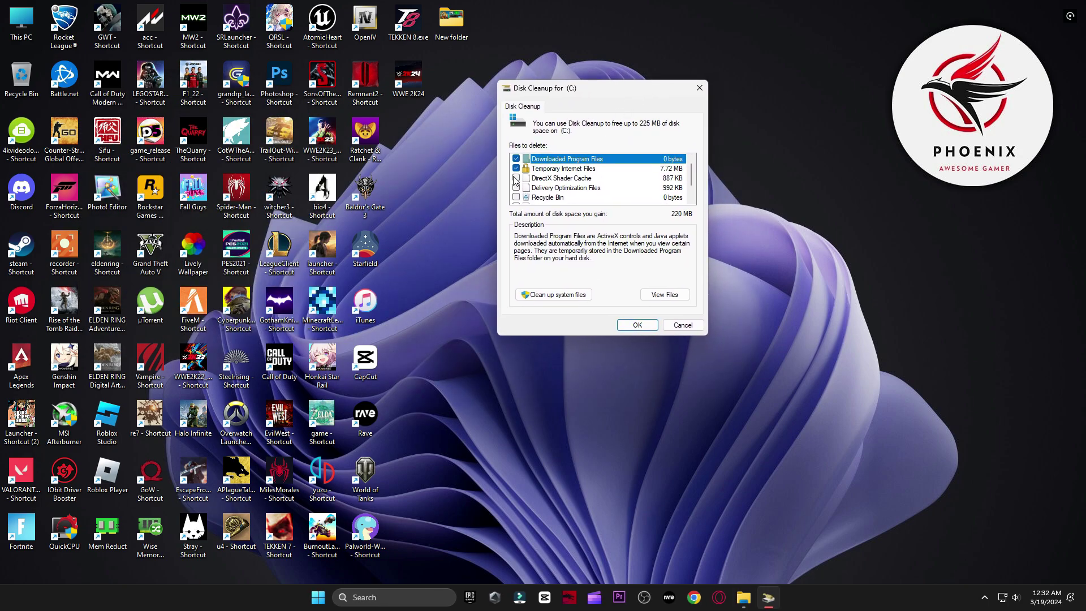
scroll(525, 184, "down", 2)
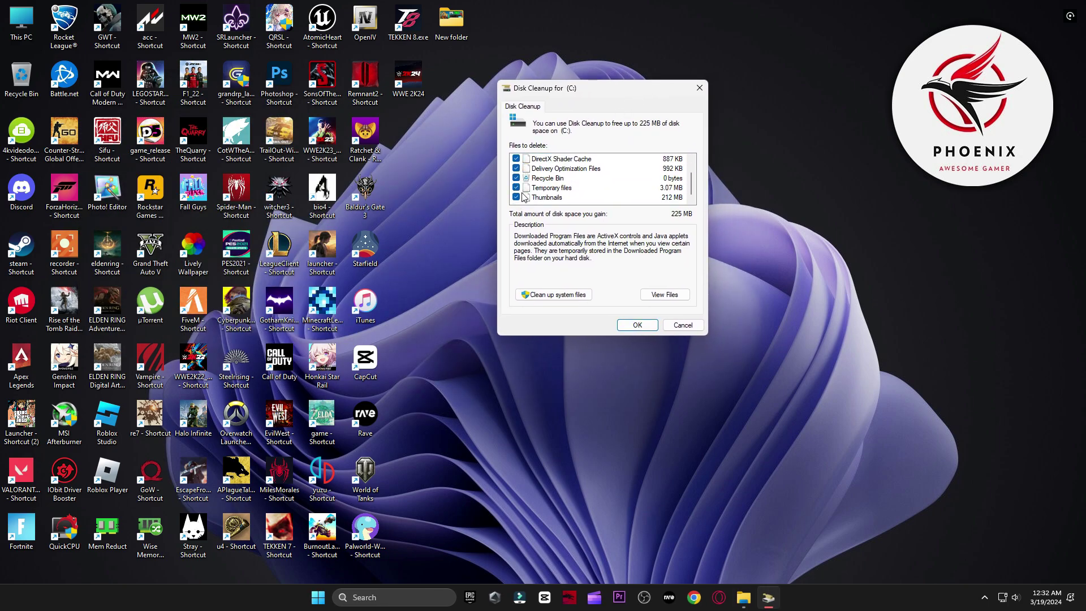
left_click(635, 326)
left_click(561, 304)
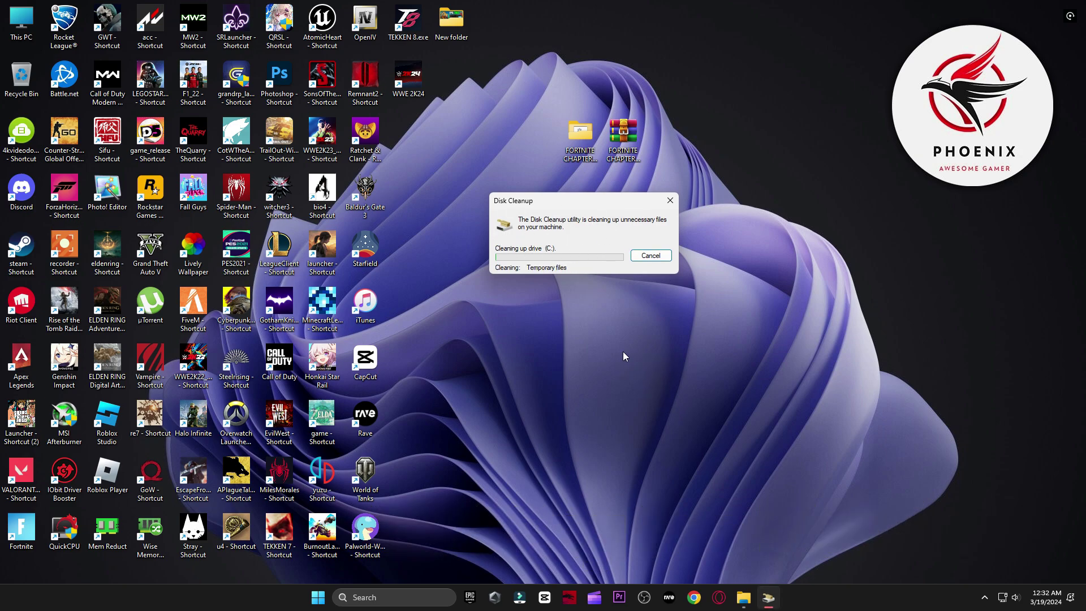
Bring back the boost pack folder window and open its 3 GPU Settings folder.
left_click(745, 597)
left_click(121, 87)
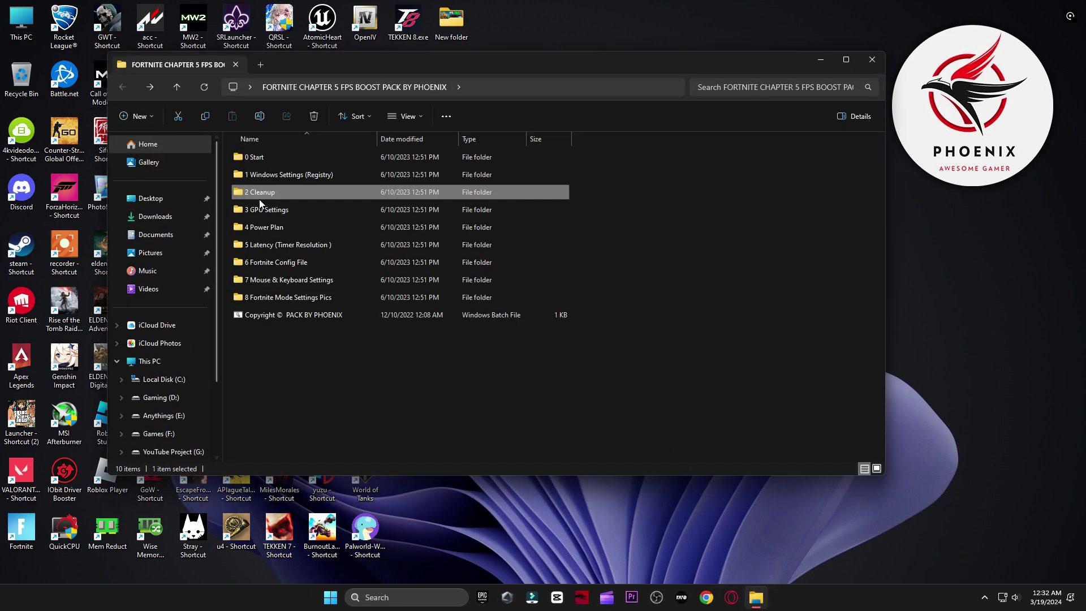
double_click(266, 204)
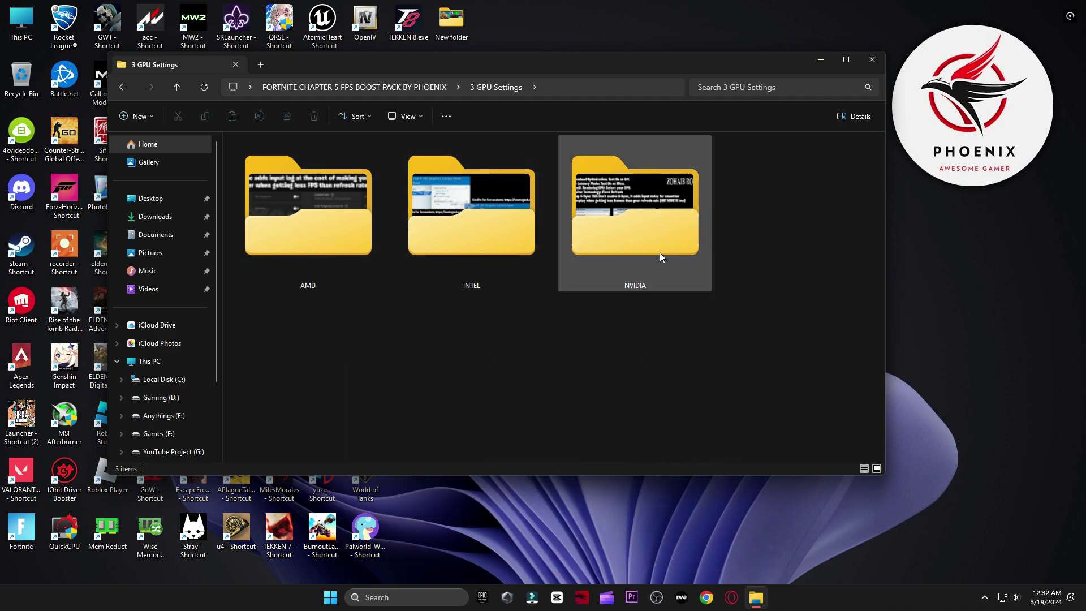
View the three AMD settings images in the AMD folder and return to 3 GPU Settings.
double_click(295, 168)
left_click(289, 165)
double_click(290, 166)
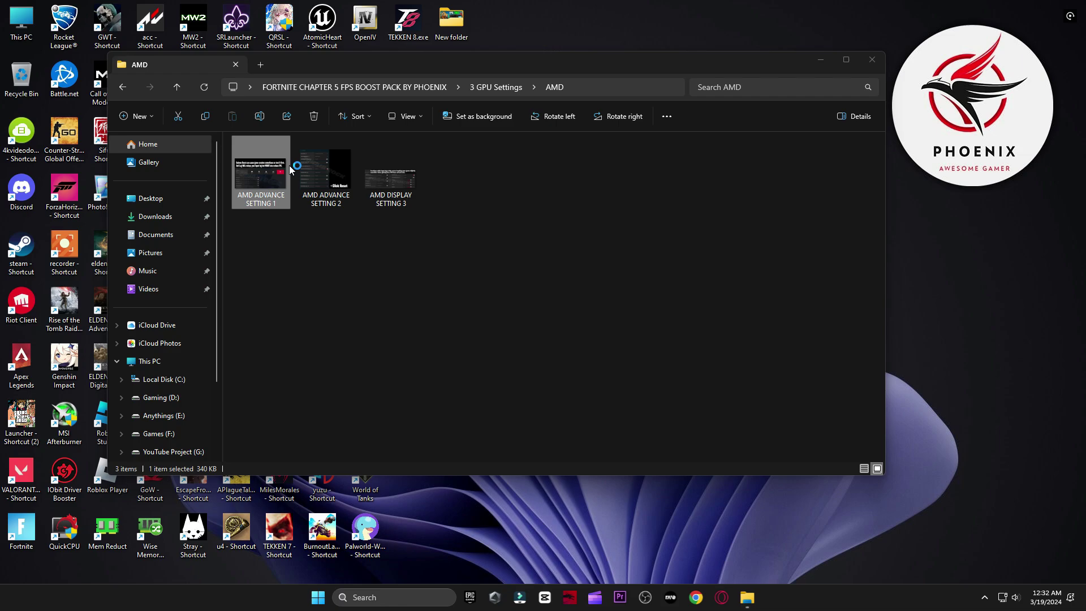
key("Right")
key("Right")
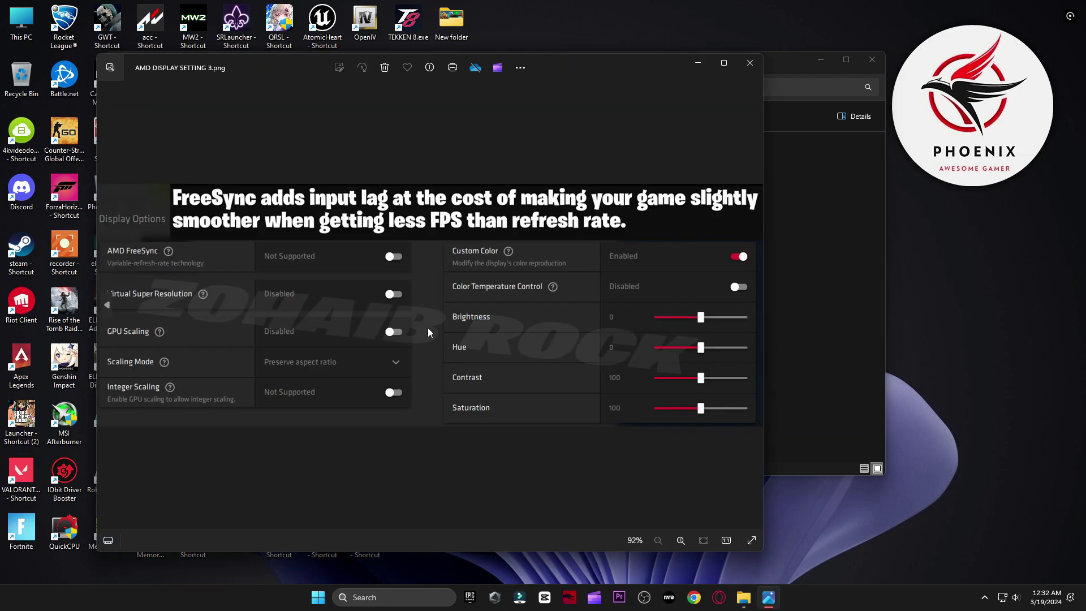
key("Escape")
key("alt+Up")
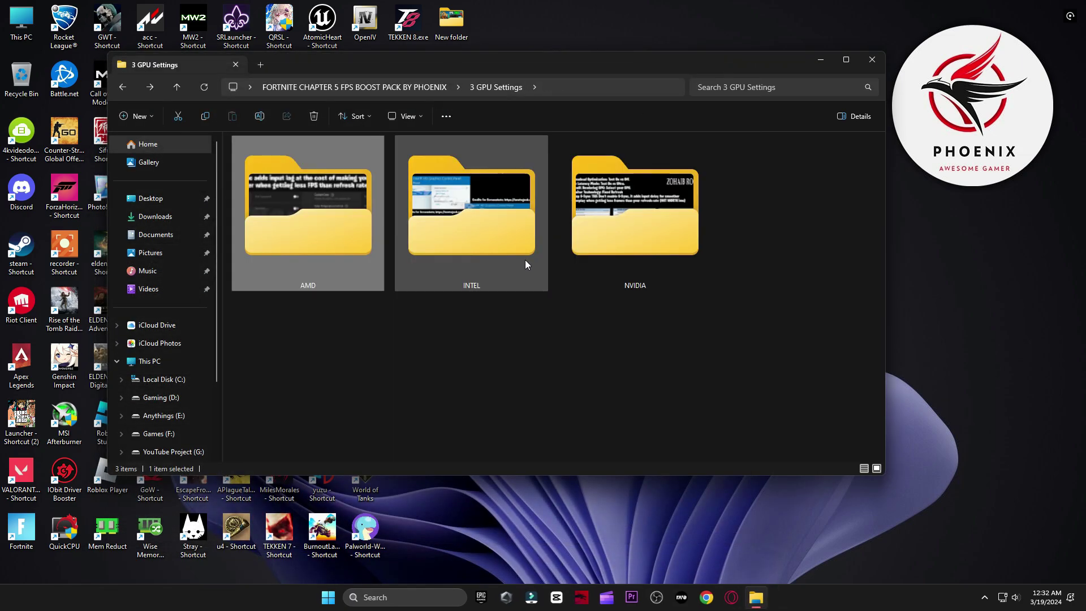
View the Intel Graphics Command Center and Intel HD Graphics Control Panel images, and return to 3 GPU Settings.
double_click(519, 219)
double_click(252, 197)
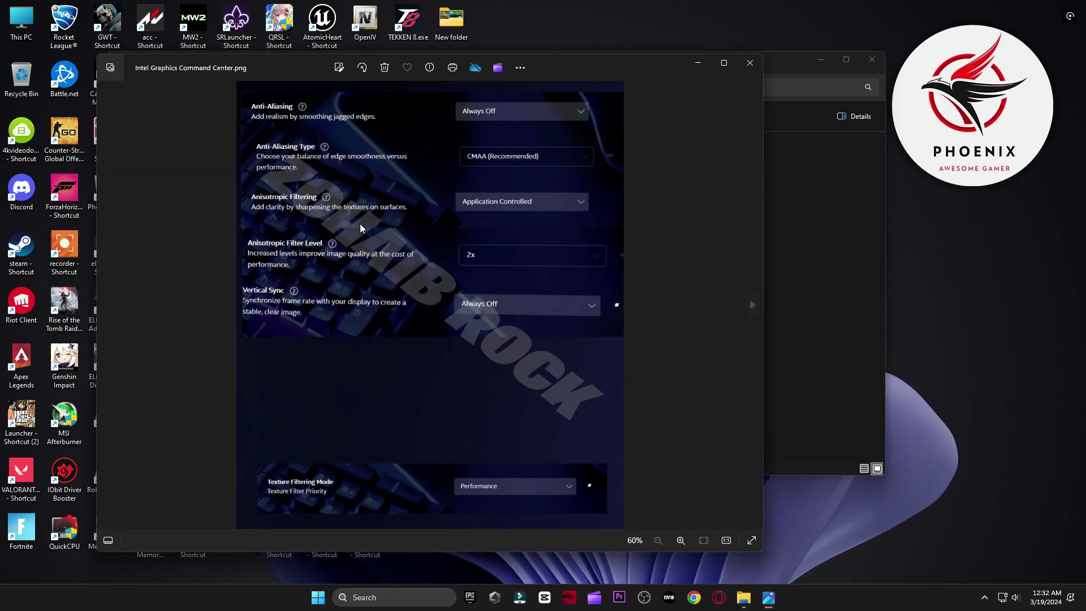
key("Right")
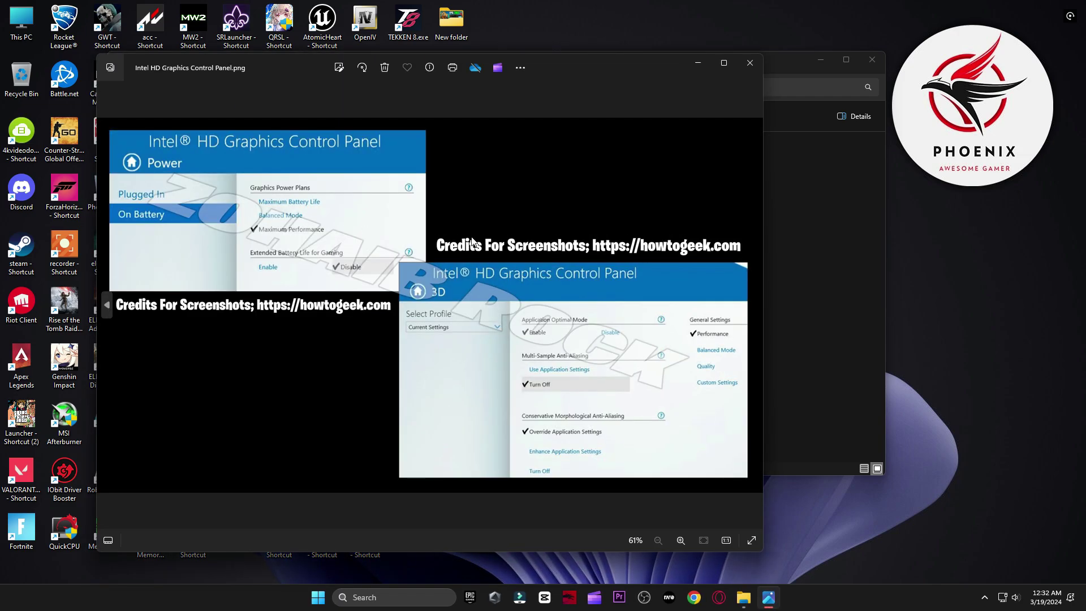
left_click(741, 63)
key("alt+Up")
View the NVIDIA Settings (Manage 3D Settings) image in the NVIDIA folder.
double_click(628, 198)
left_click(262, 176)
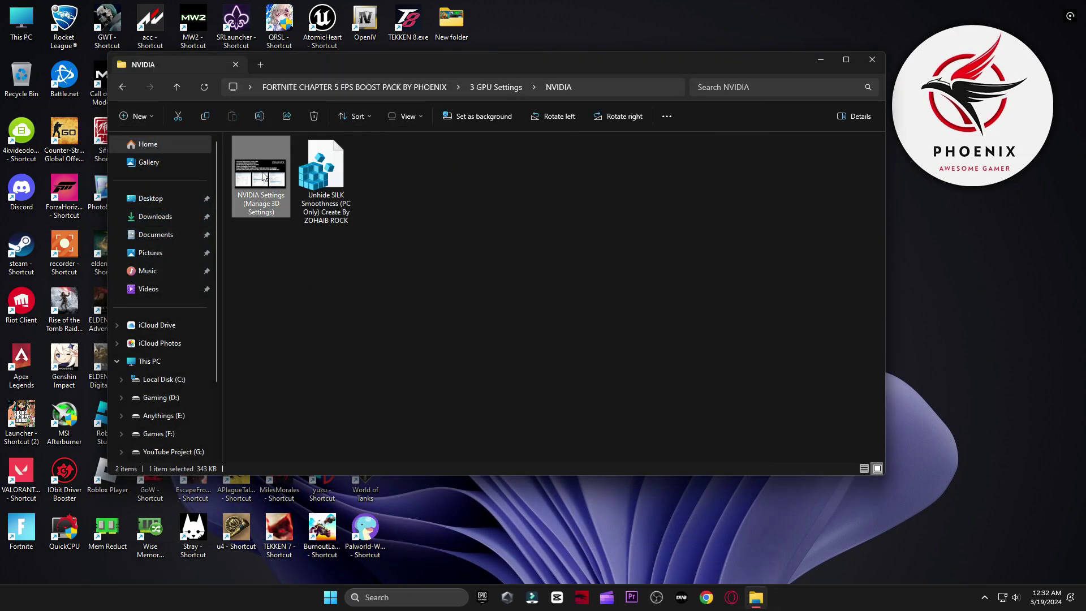
double_click(262, 176)
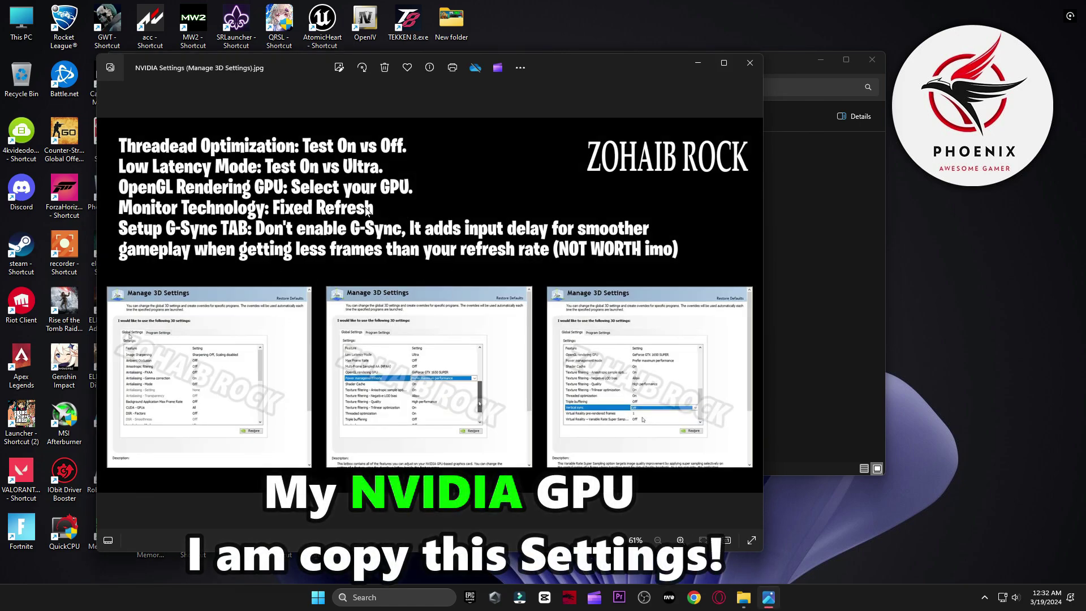
Launch NVIDIA Control Panel from the desktop and close the boost pack folder window and the reference image.
right_click(956, 229)
left_click(985, 390)
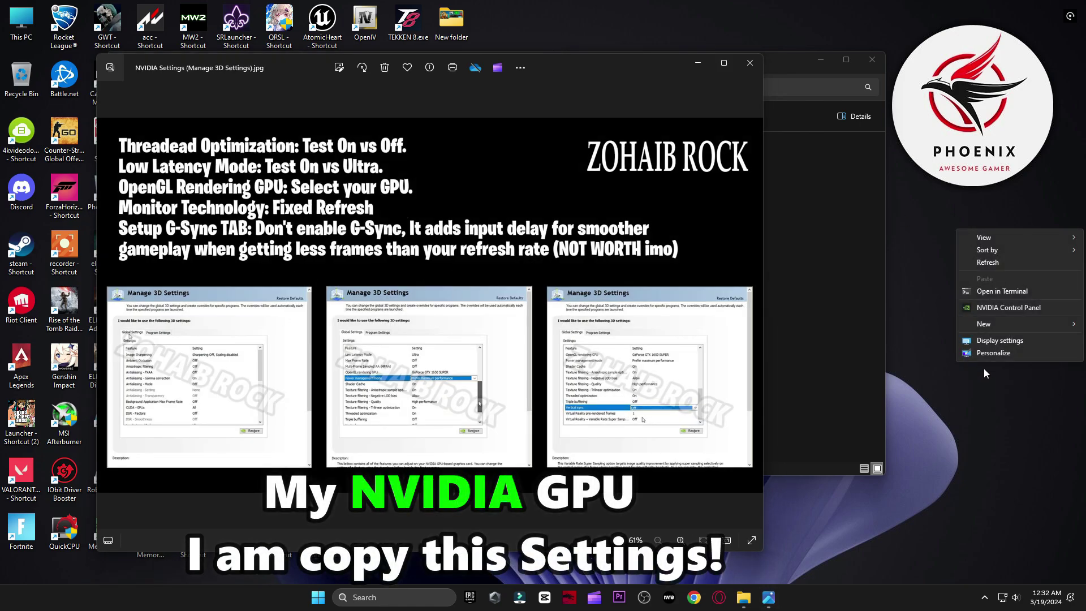
left_click(1007, 307)
left_click(872, 59)
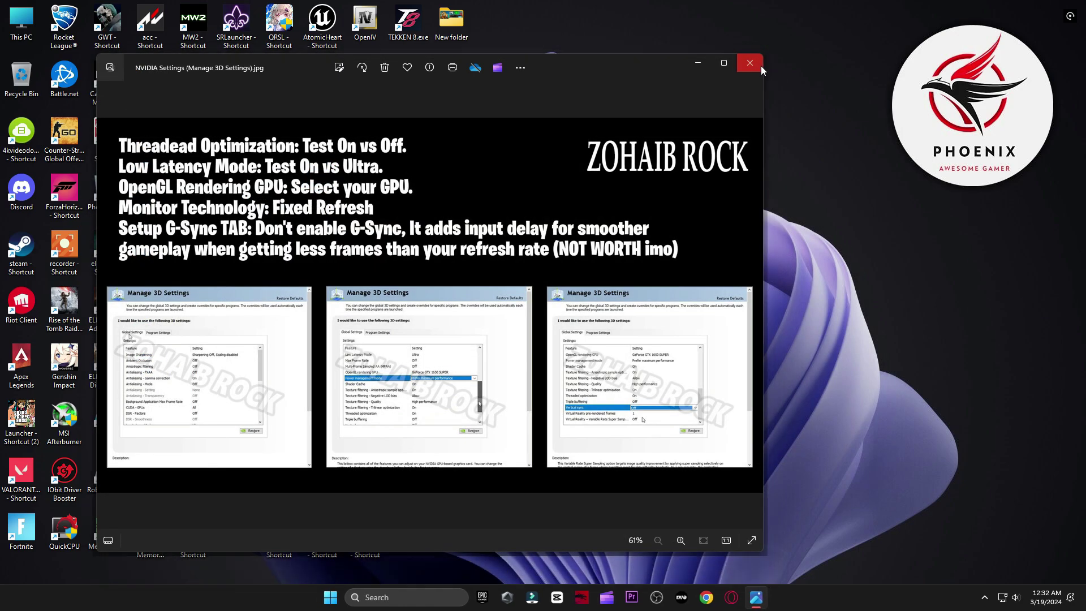
left_click(761, 66)
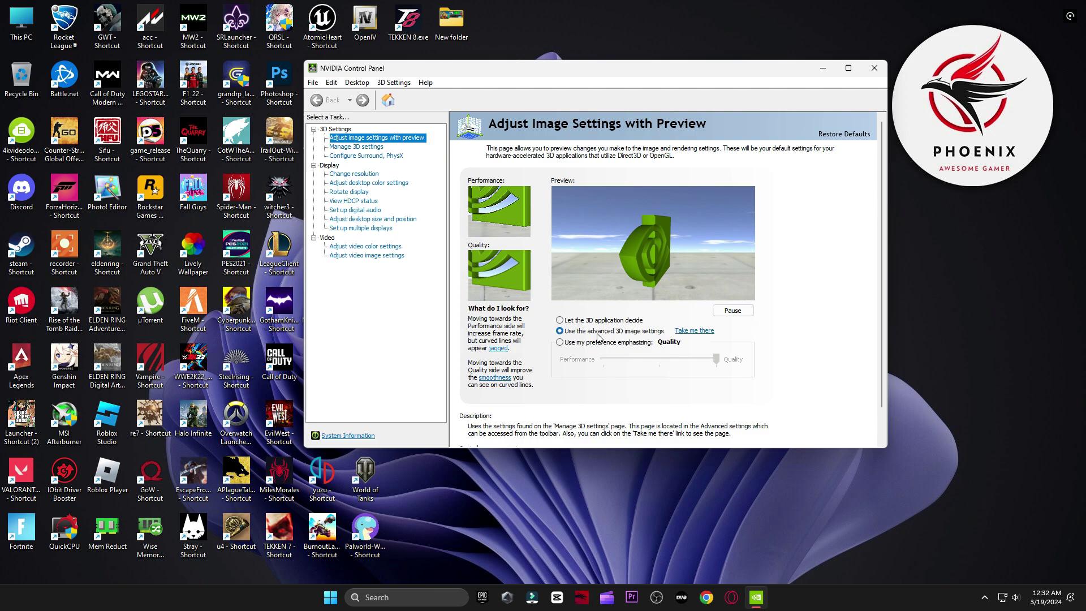
Review the full list of global settings on the Manage 3D Settings page.
left_click(357, 148)
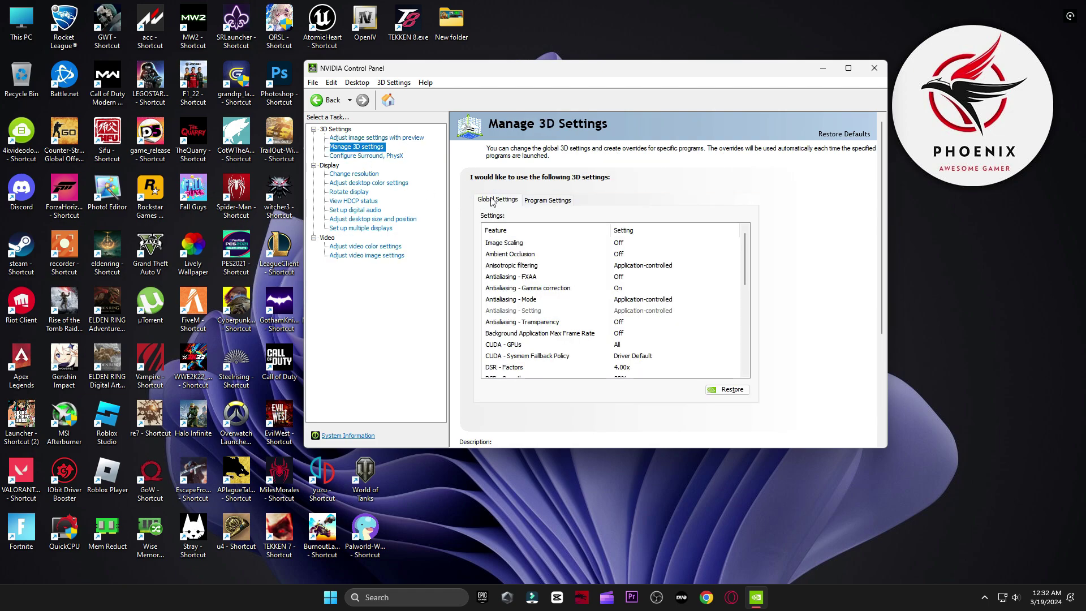
scroll(591, 313, "down", 3)
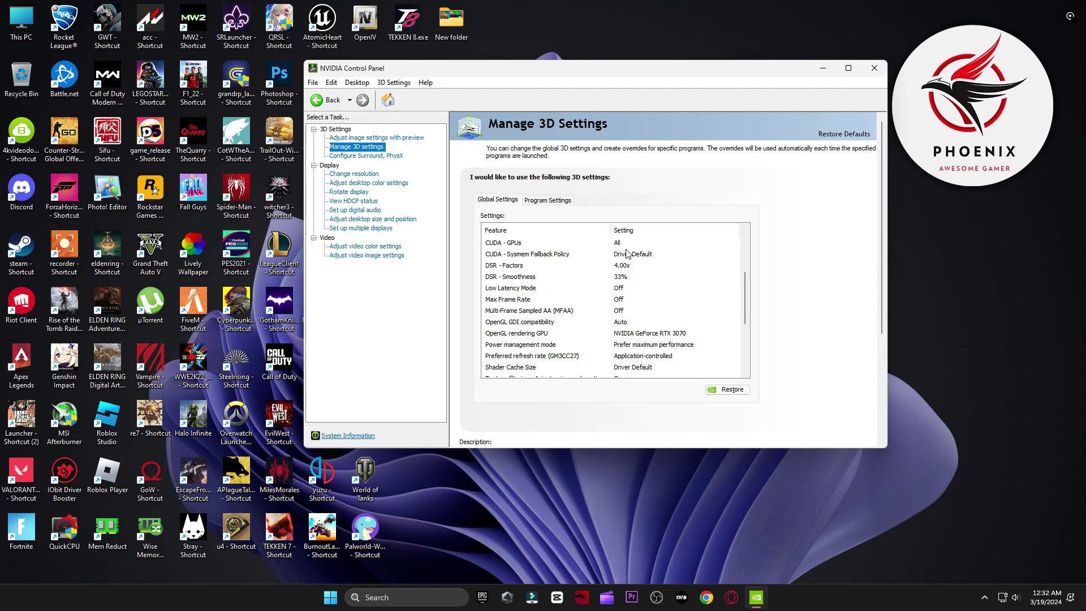
scroll(627, 253, "down", 3)
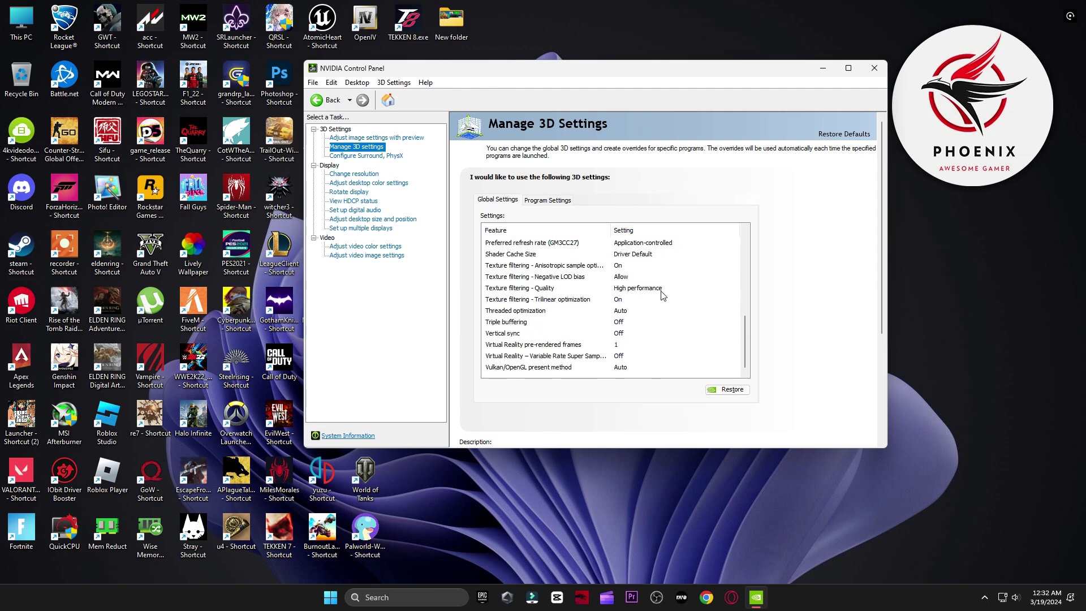
Set the PhysX processor to NVIDIA GeForce RTX 3070.
left_click(356, 157)
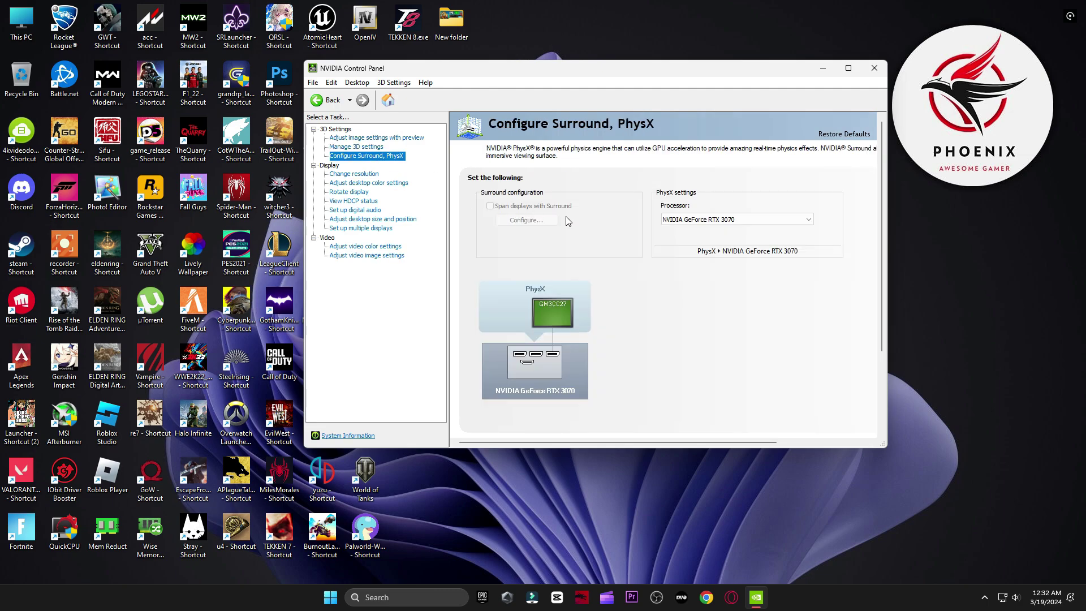
left_click(716, 221)
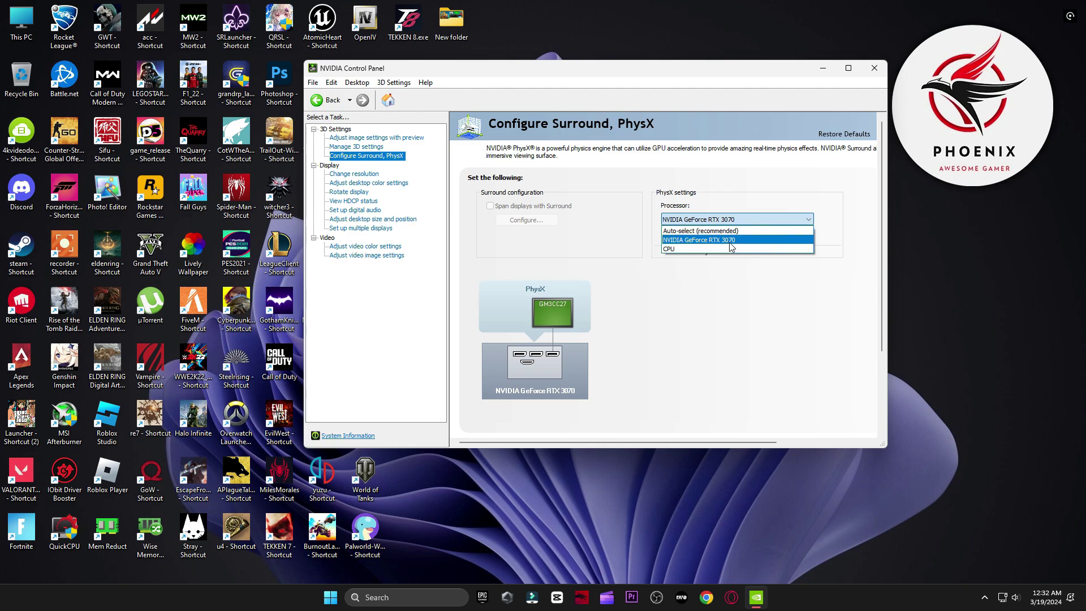
left_click(703, 241)
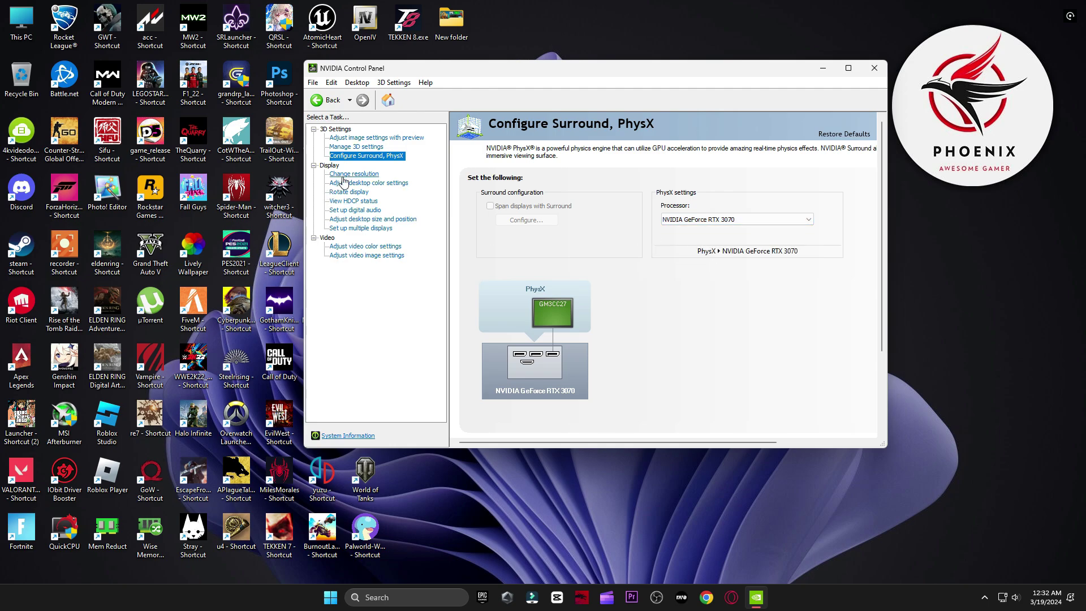
Set the refresh rate to 165Hz for the 1920 × 1080 resolution and check the NVIDIA color settings below it.
left_click(344, 174)
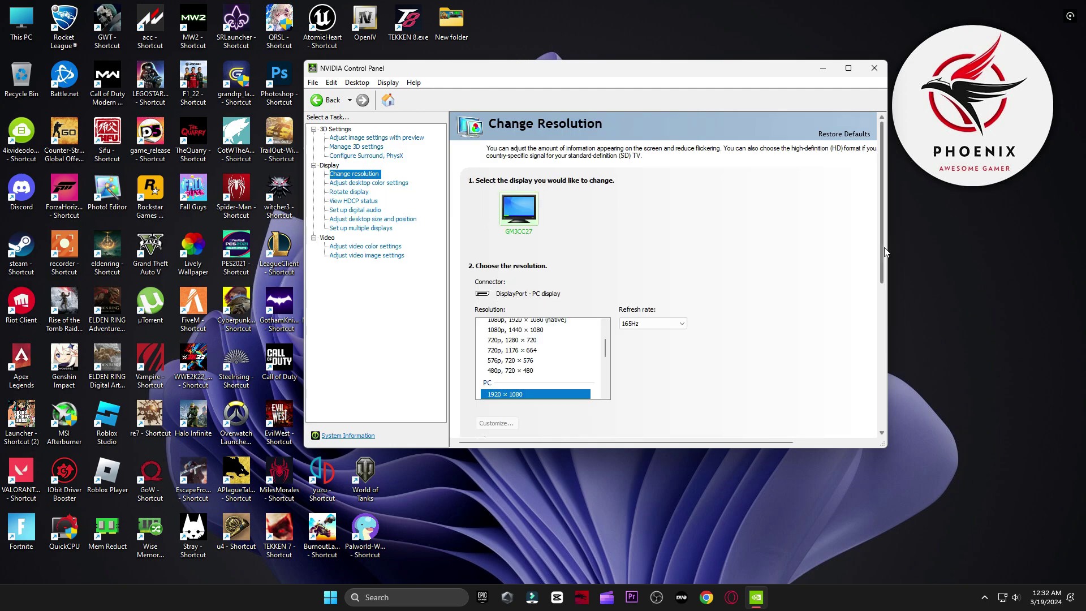
scroll(886, 252, "down", 3)
scroll(877, 306, "up", 1)
scroll(554, 195, "down", 2)
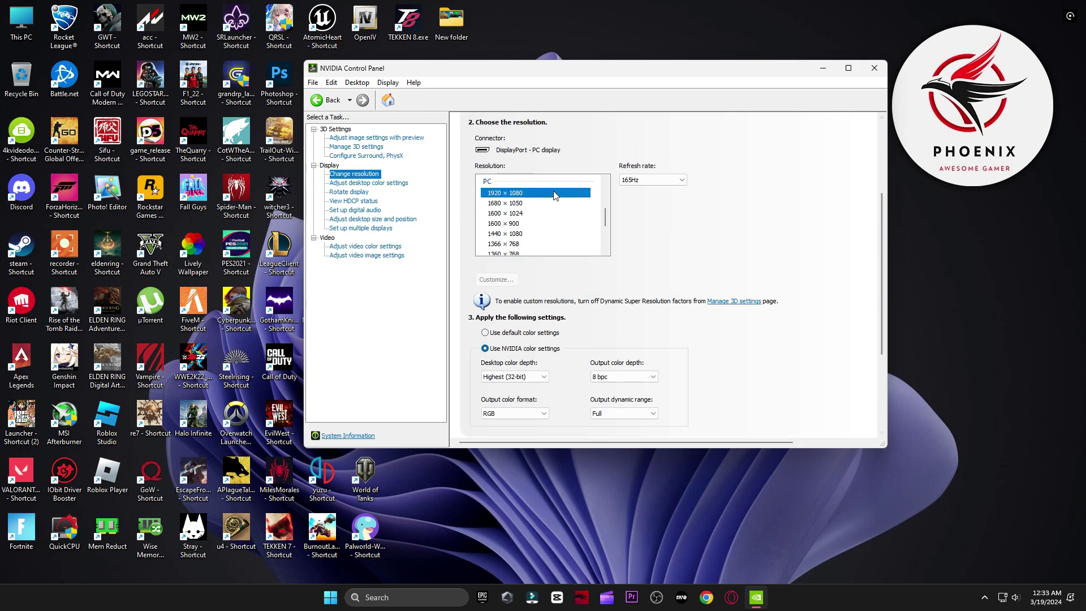
left_click(654, 181)
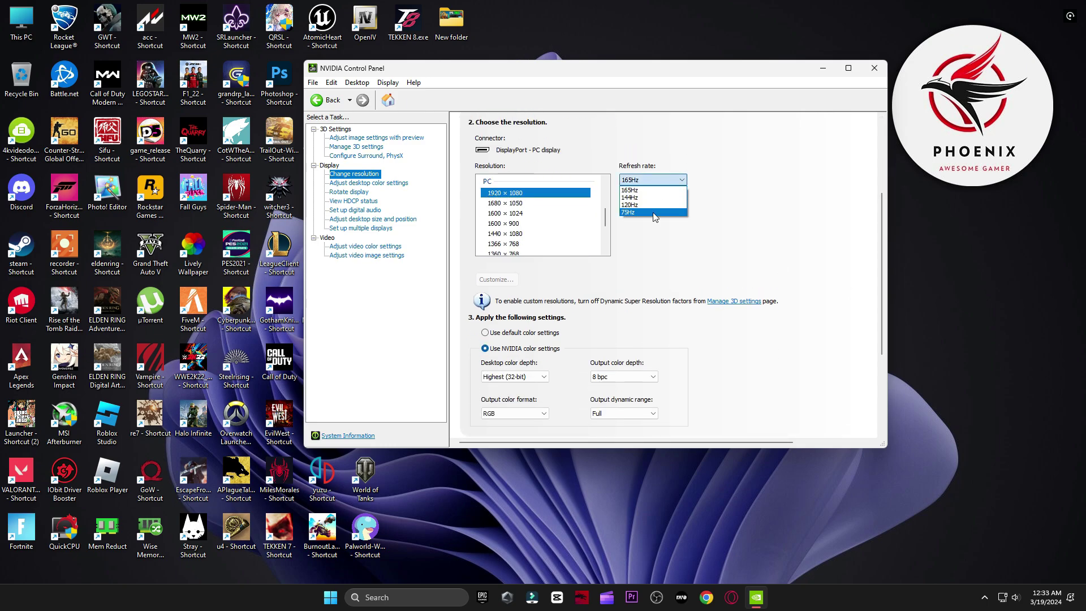
left_click(679, 190)
scroll(673, 272, "down", 1)
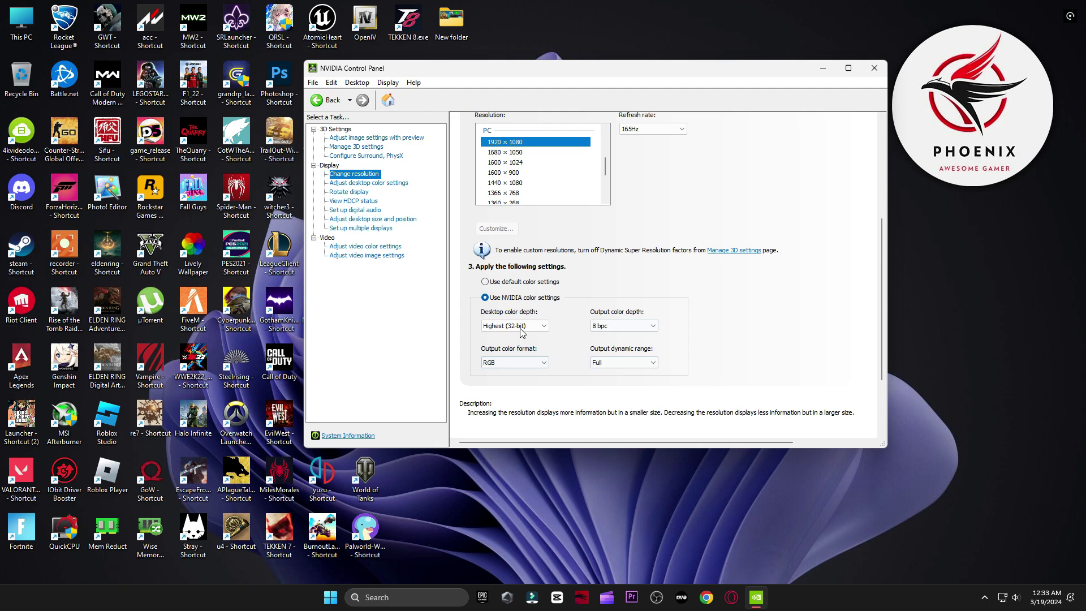
Review the remaining Display pages: desktop color, rotation, HDCP status, digital audio, desktop size and position, and multiple displays.
left_click(385, 184)
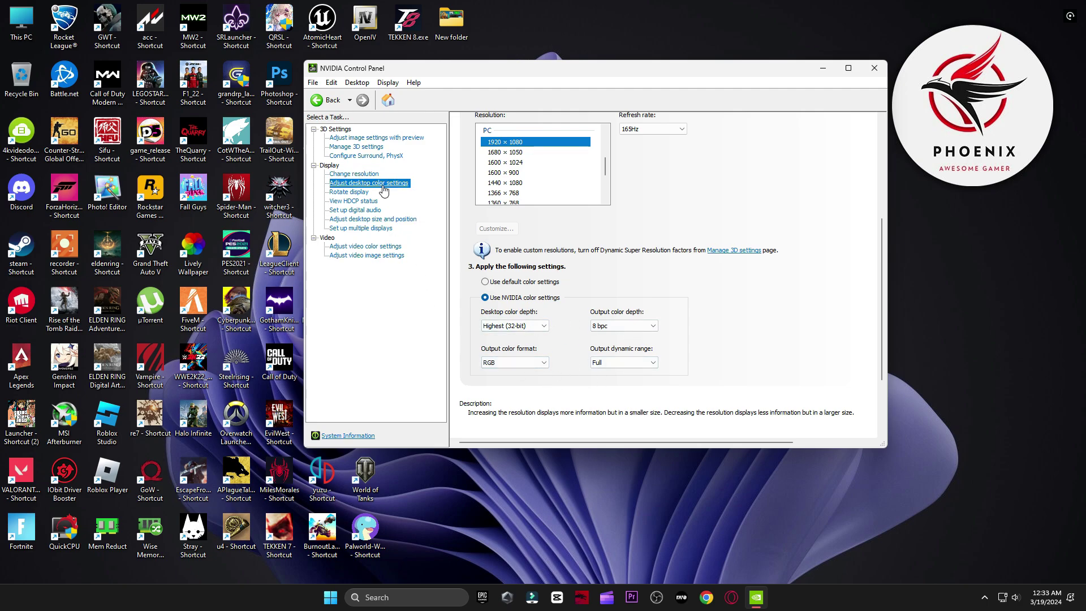
left_click_drag(879, 240, 888, 271)
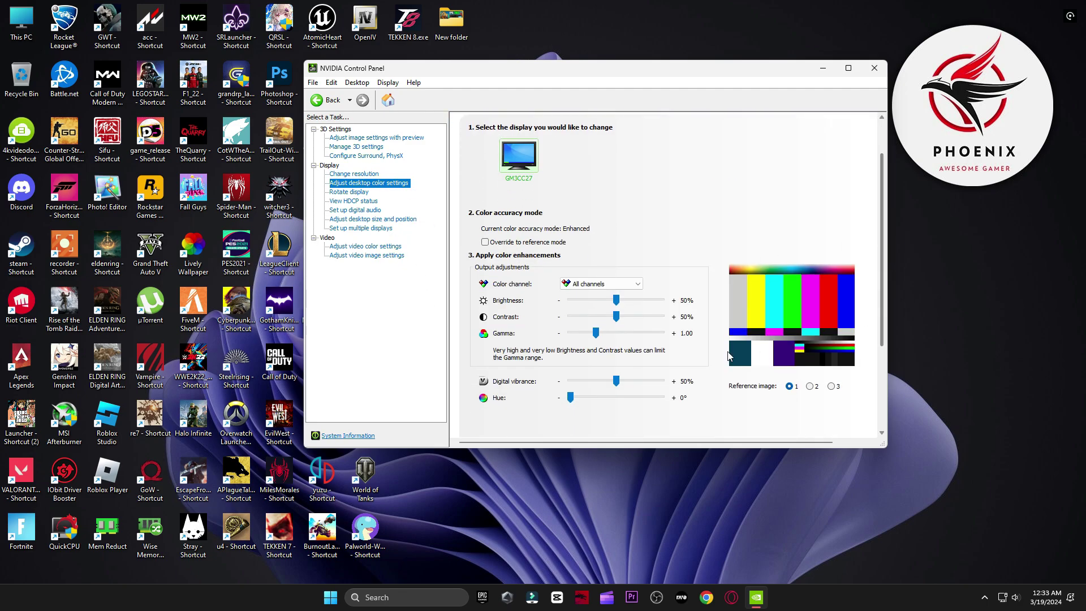
left_click(361, 193)
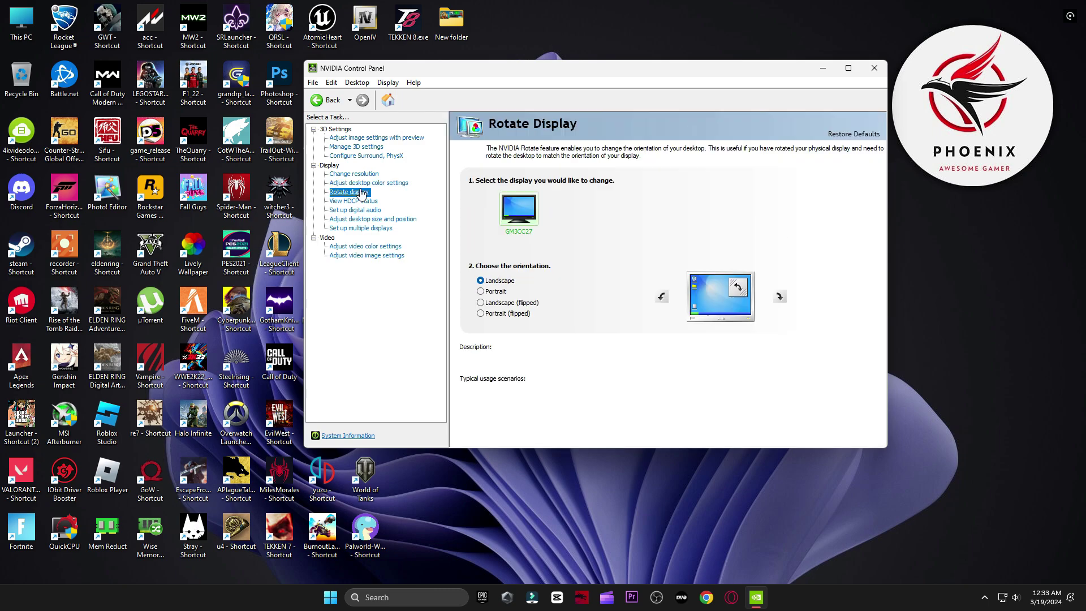
left_click(365, 202)
left_click(373, 211)
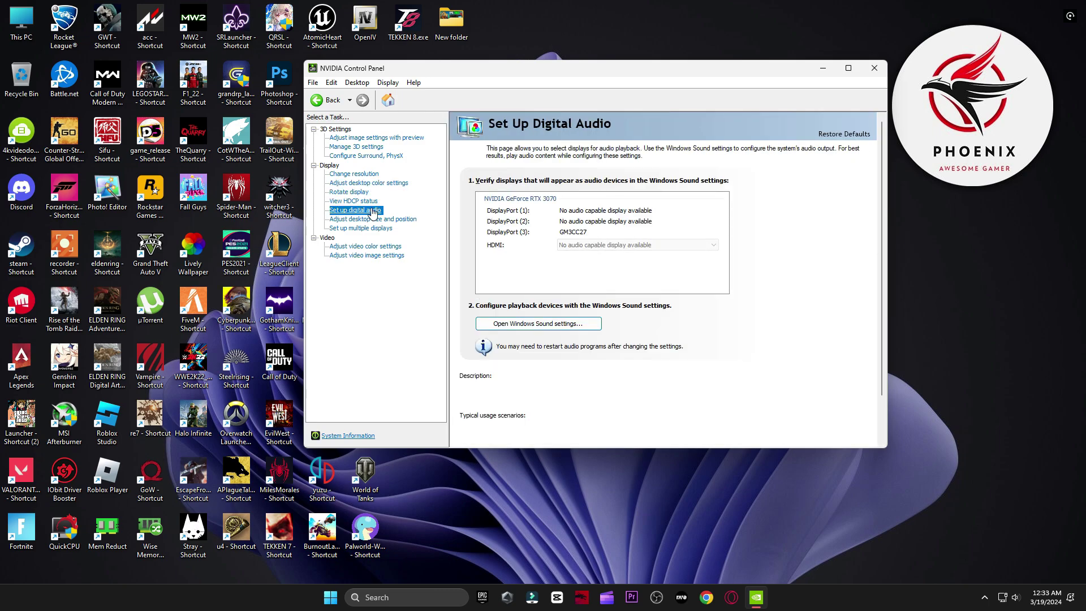
left_click(371, 219)
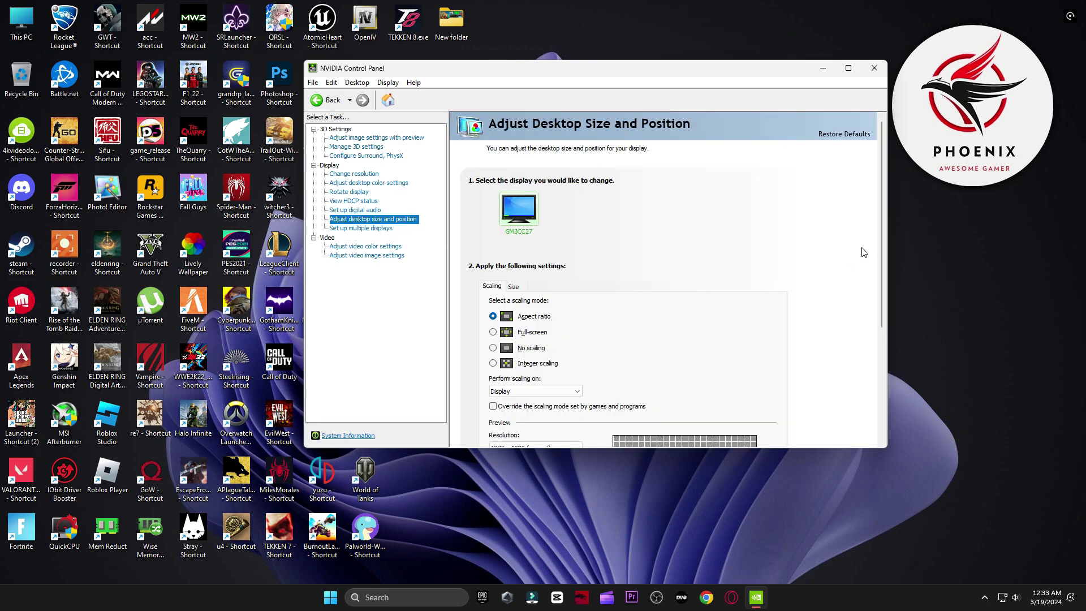
scroll(764, 249, "down", 3)
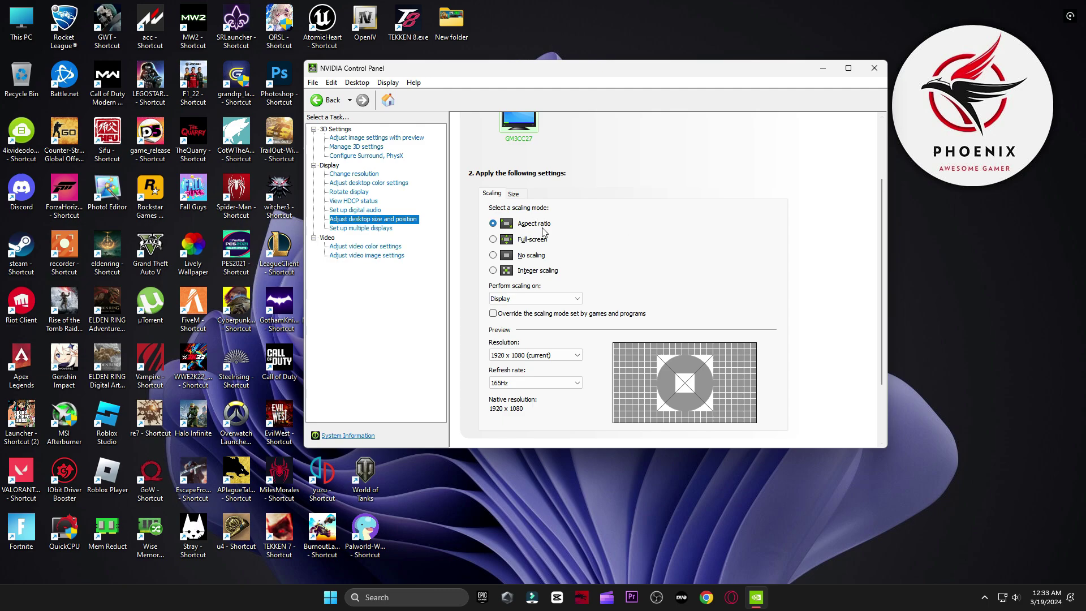
left_click(346, 228)
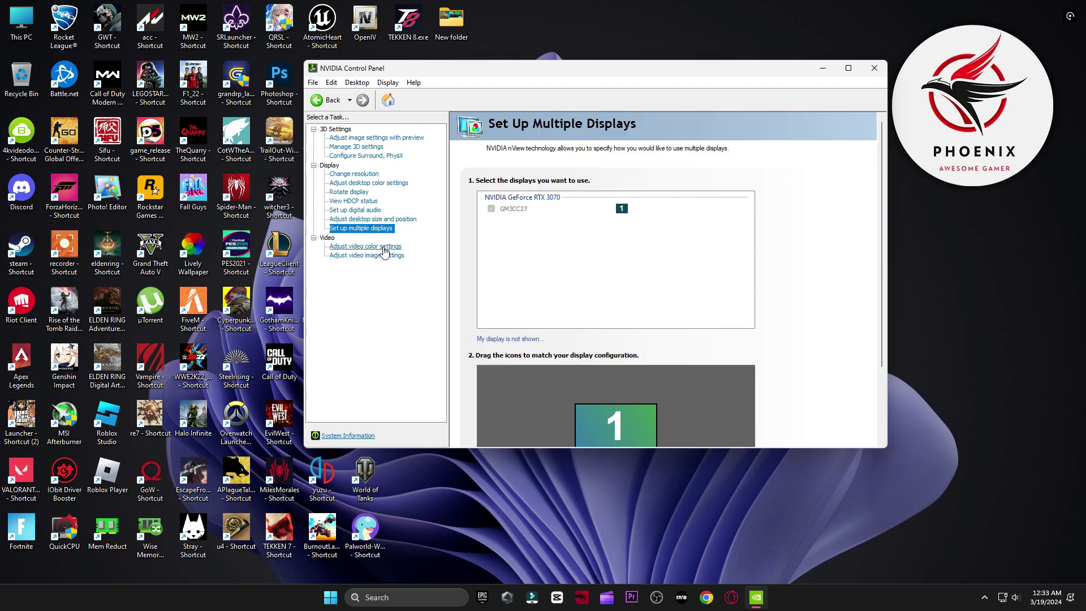
Review the video color and video image settings, return to Adjust Image Settings with Preview, and close NVIDIA Control Panel.
left_click(383, 249)
scroll(886, 250, "down", 1)
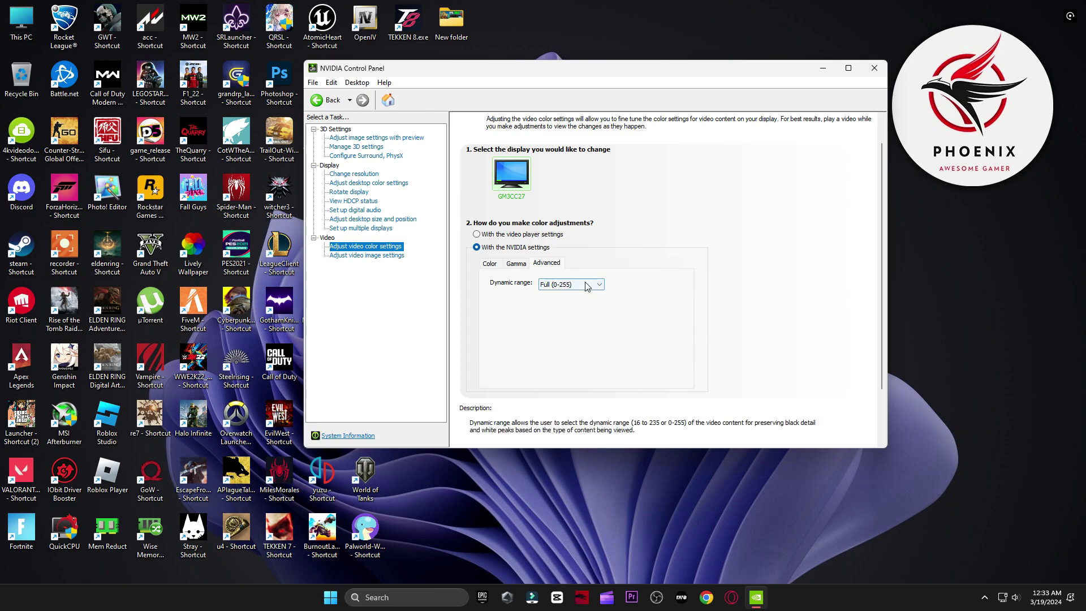
left_click(379, 257)
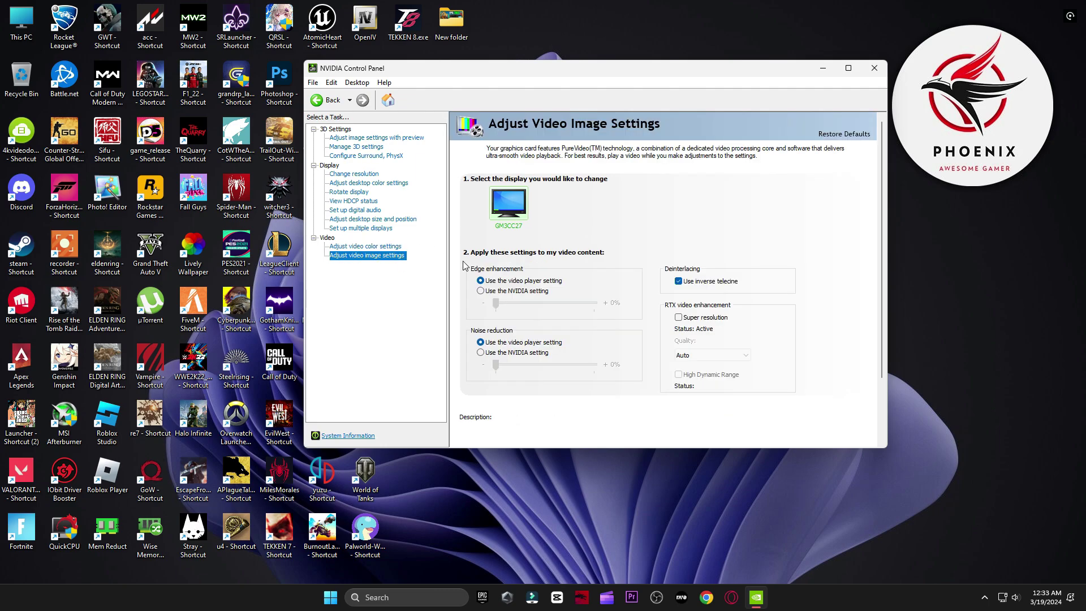
left_click(398, 138)
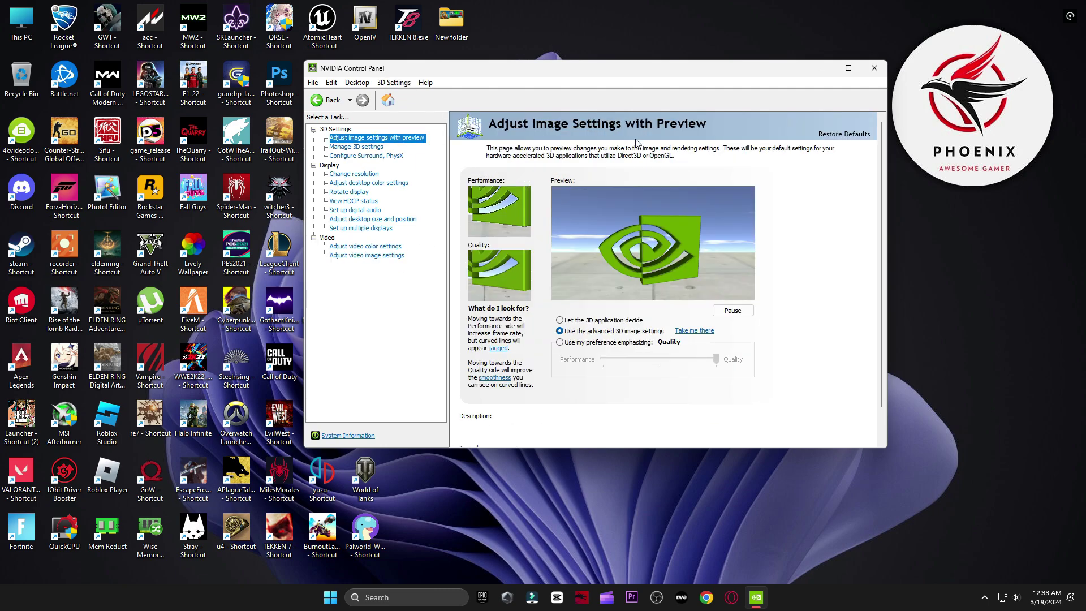
left_click(872, 73)
Open the Fortnite boost pack folder and browse to 4 Power Plan > Quick-CPU > 64bit.
double_click(590, 154)
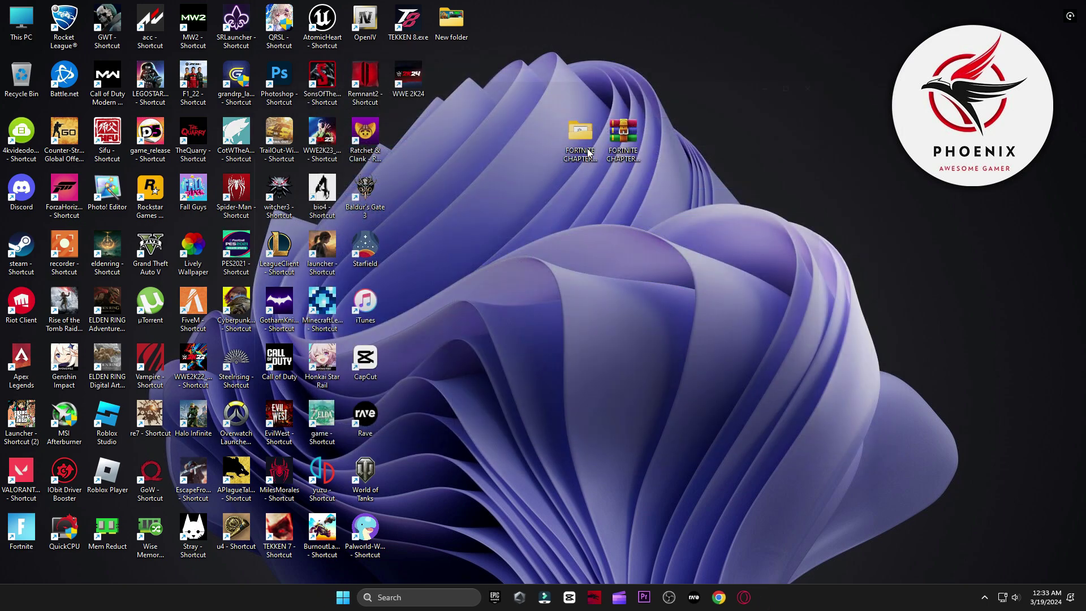
double_click(284, 226)
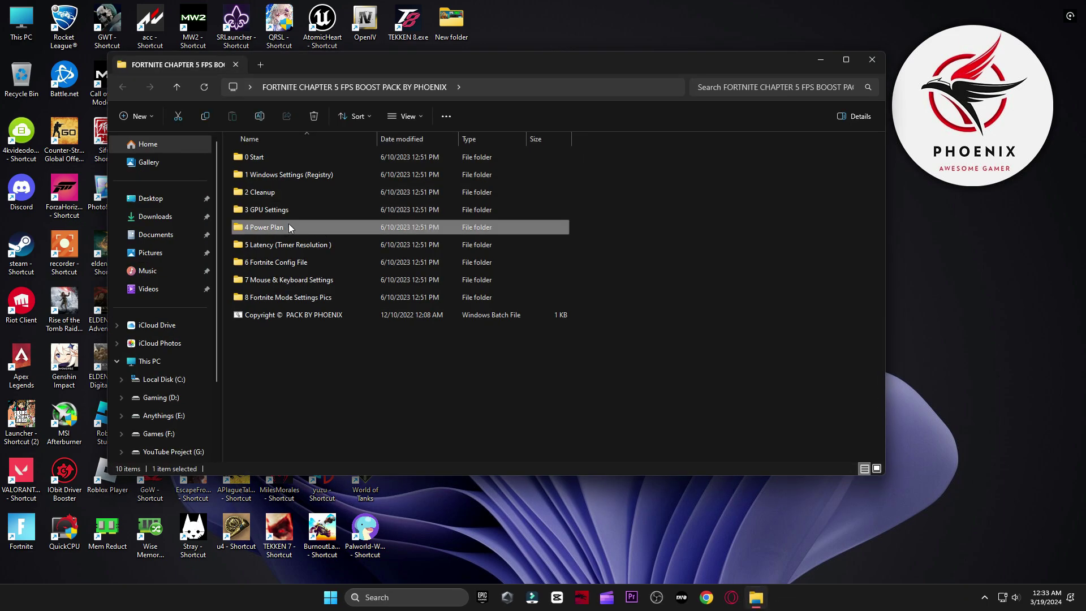
double_click(290, 153)
double_click(280, 176)
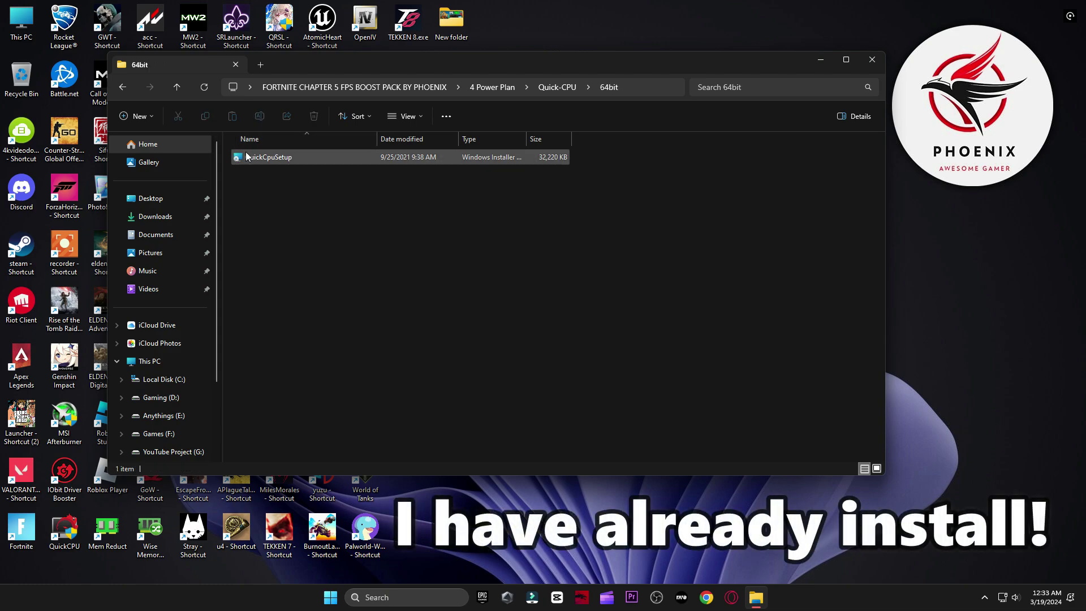
Launch the installed Quick CPU from the desktop, close the folder window and dismiss the update notice.
double_click(64, 532)
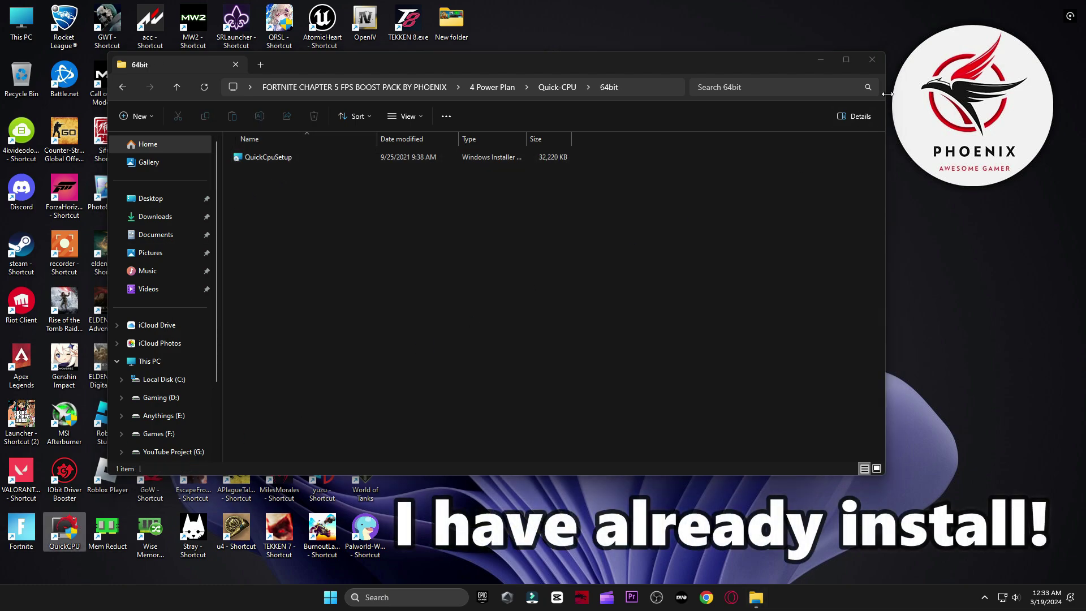
left_click(871, 59)
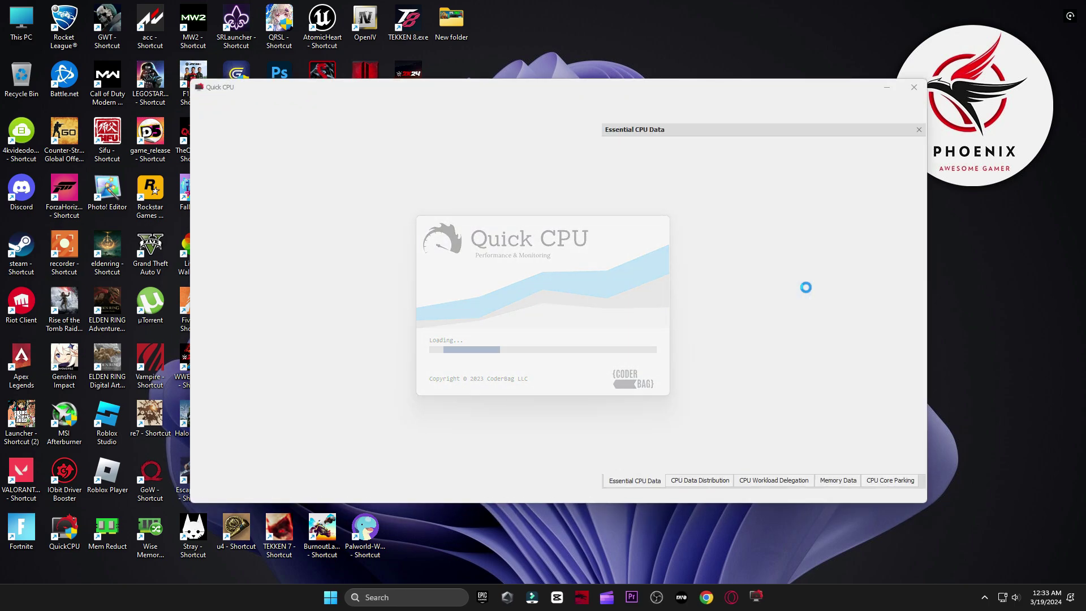
left_click(644, 334)
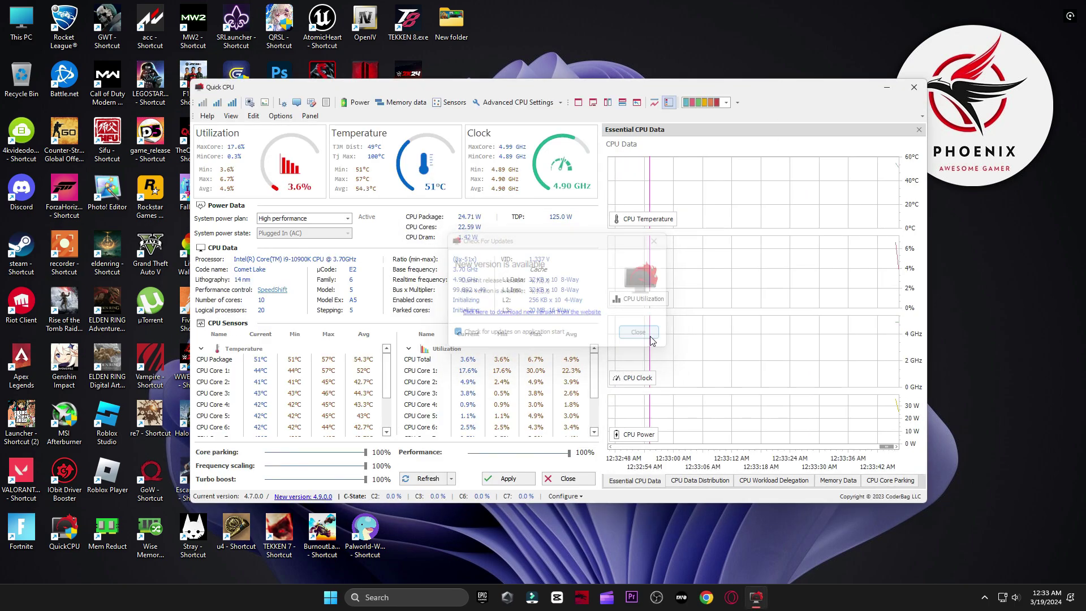
left_click_drag(757, 93, 721, 60)
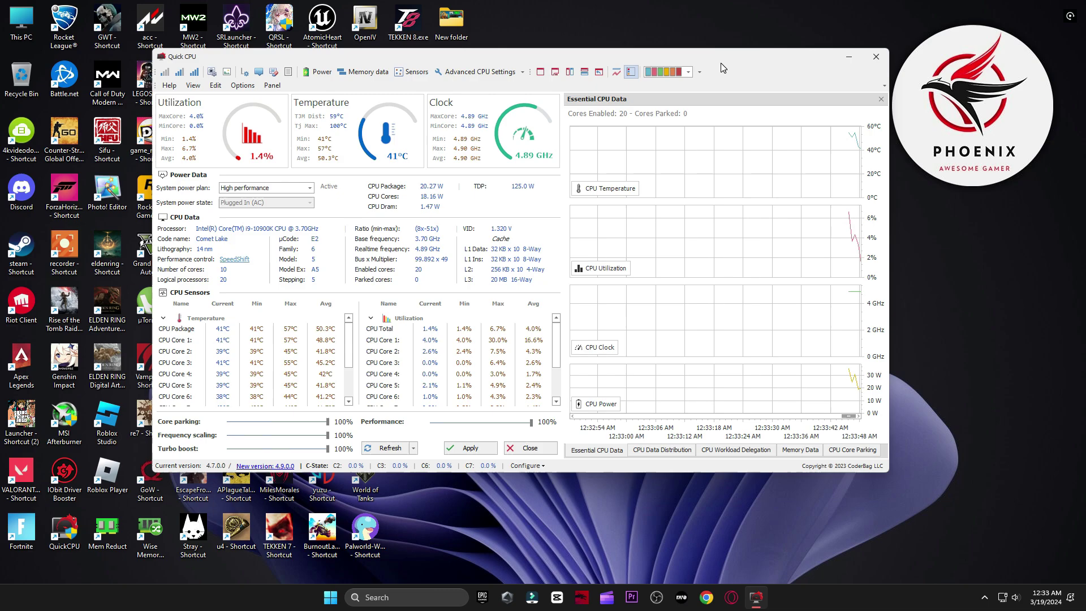
Select the High performance power plan with turbo boost and performance at 100%, apply the changes and close Quick CPU.
left_click(285, 187)
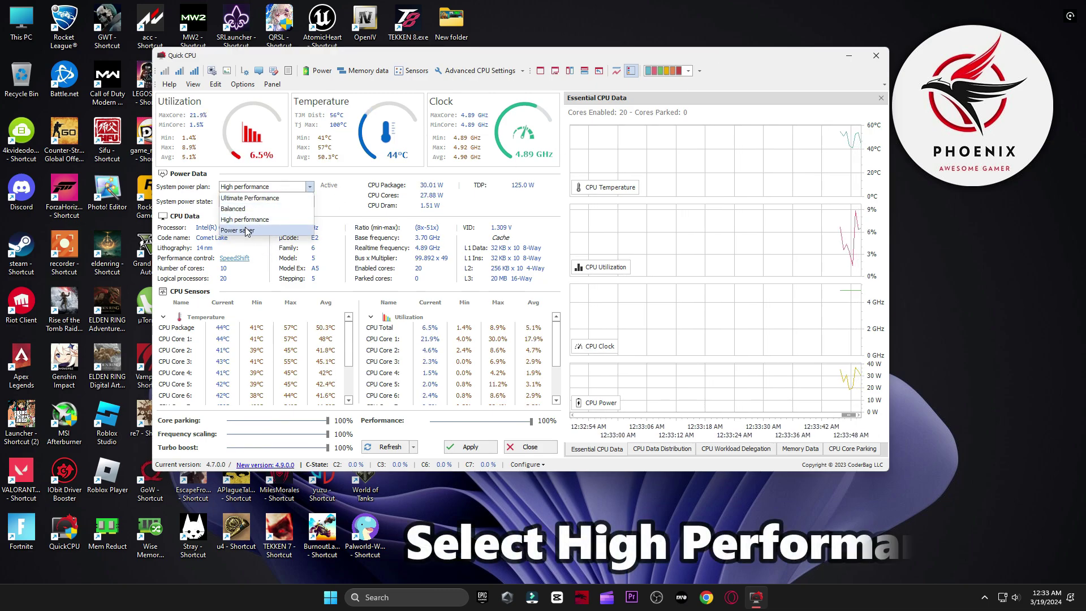
left_click(267, 220)
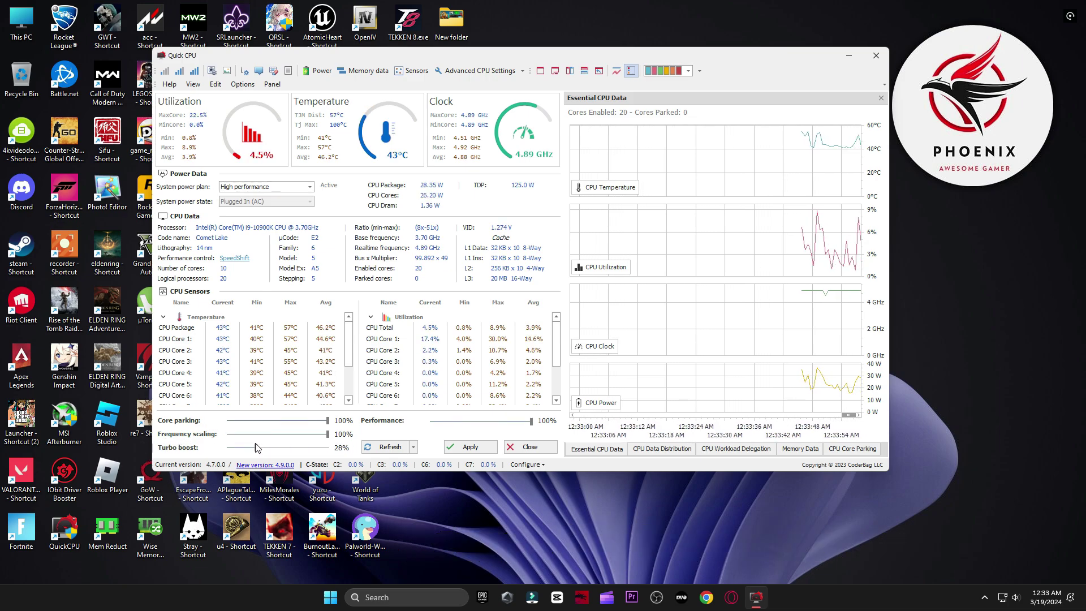
left_click_drag(257, 447, 379, 429)
mouse_move(531, 421)
left_mouse_down()
mouse_move(544, 423)
mouse_move(513, 425)
left_mouse_up()
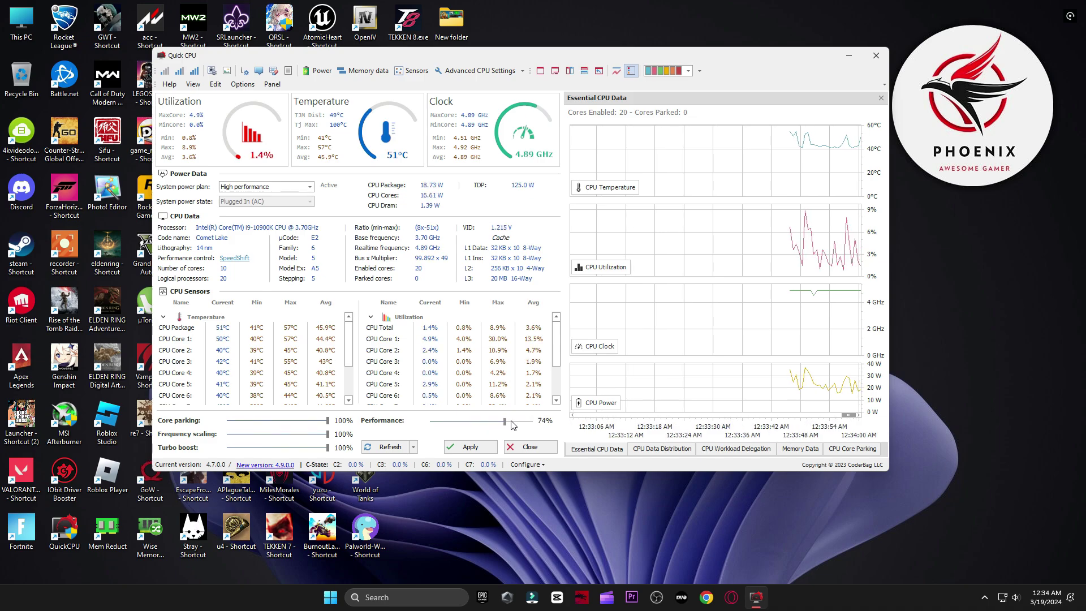
left_click(470, 447)
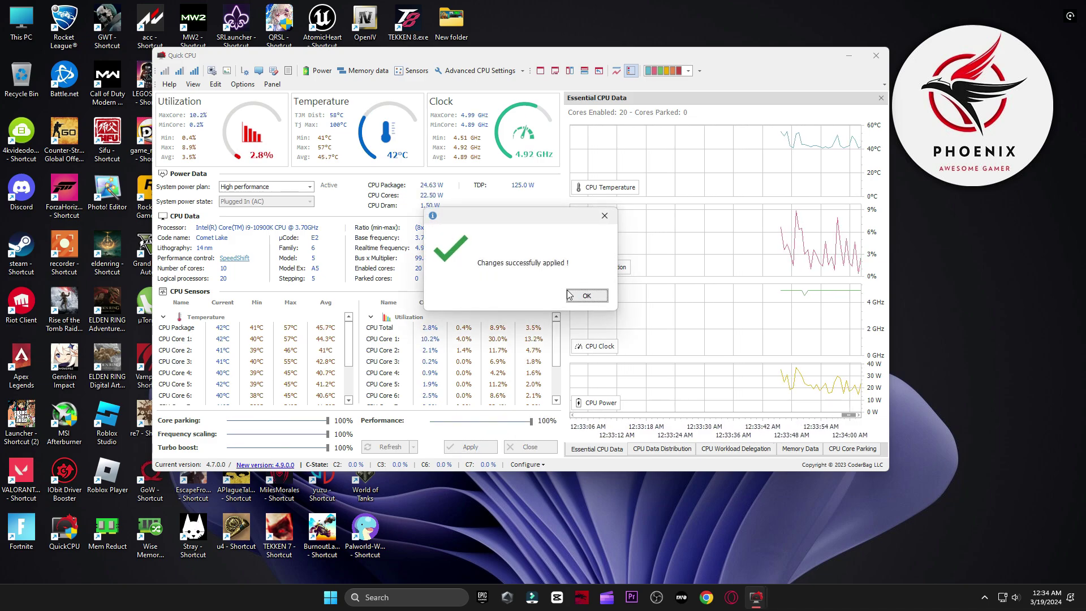
key("Return")
left_click(530, 447)
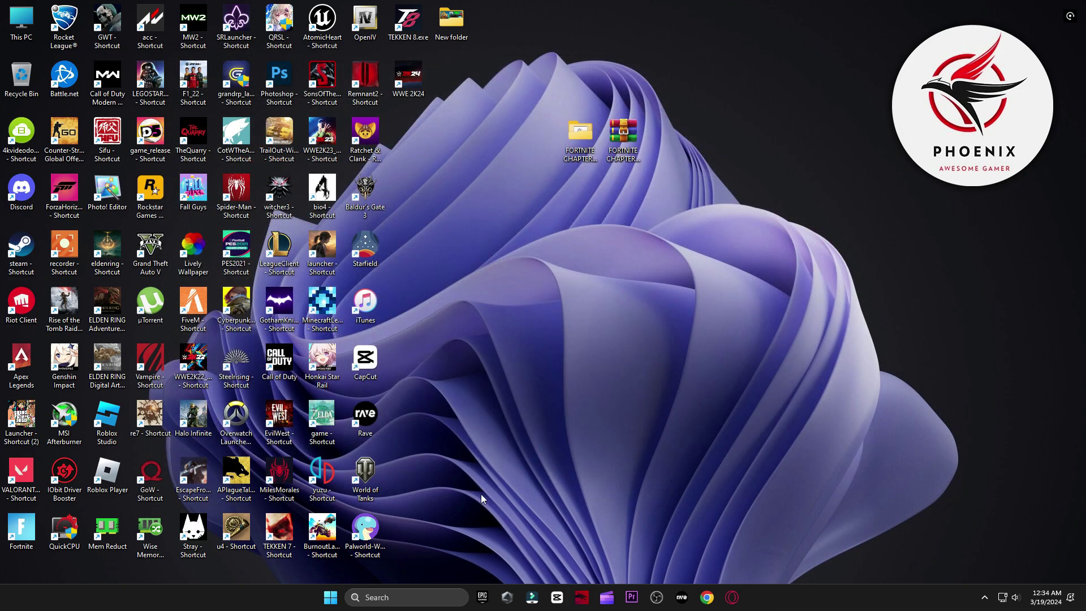
Search Windows for "power", open Choose a power plan, and show the additional plans.
left_click(435, 603)
type("power")
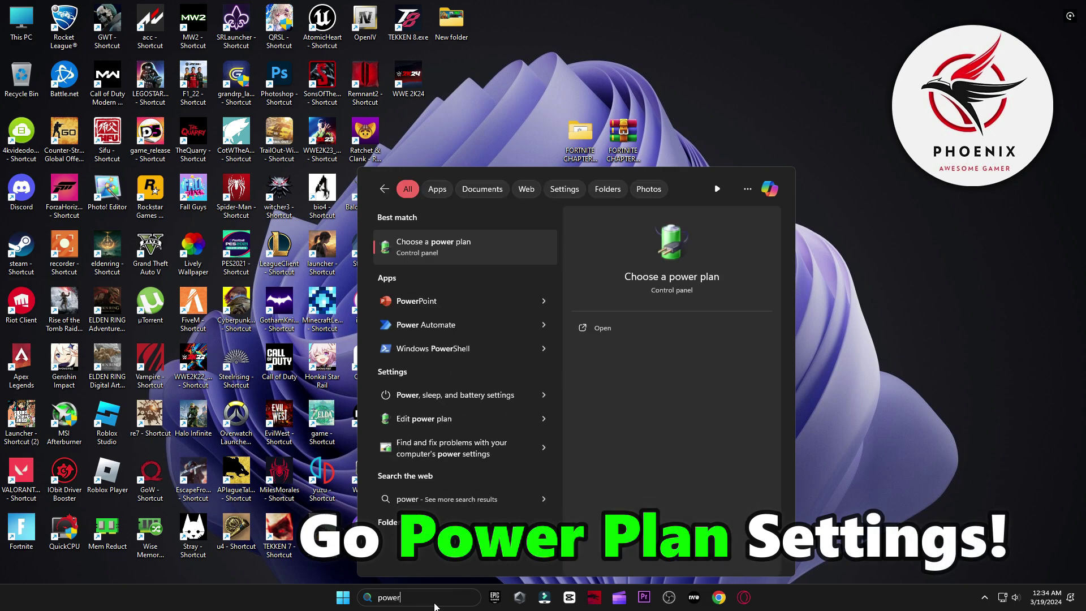
left_click(497, 243)
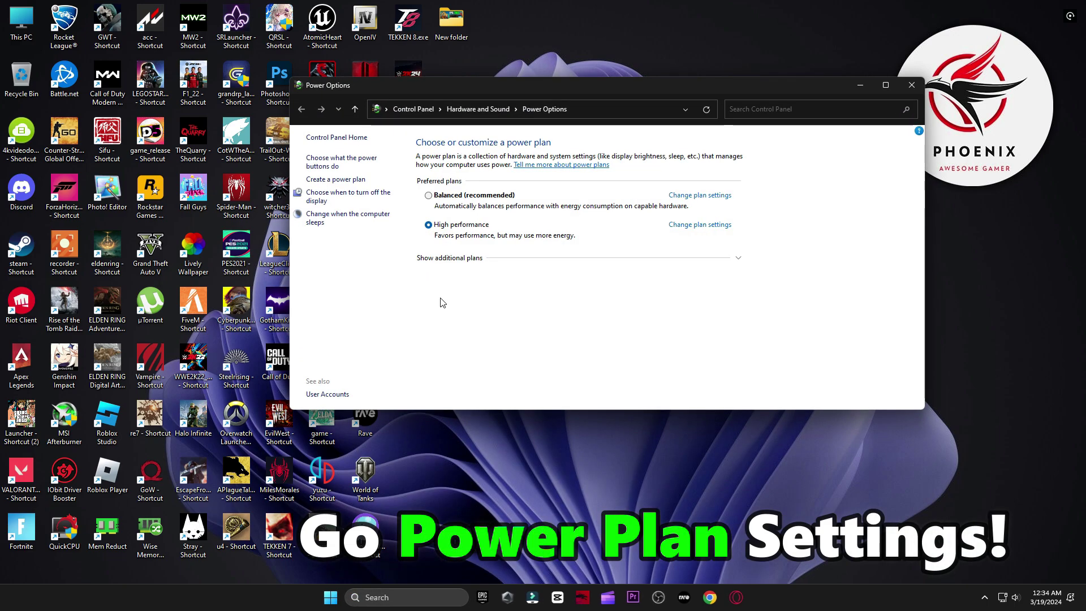
left_click_drag(710, 86, 676, 68)
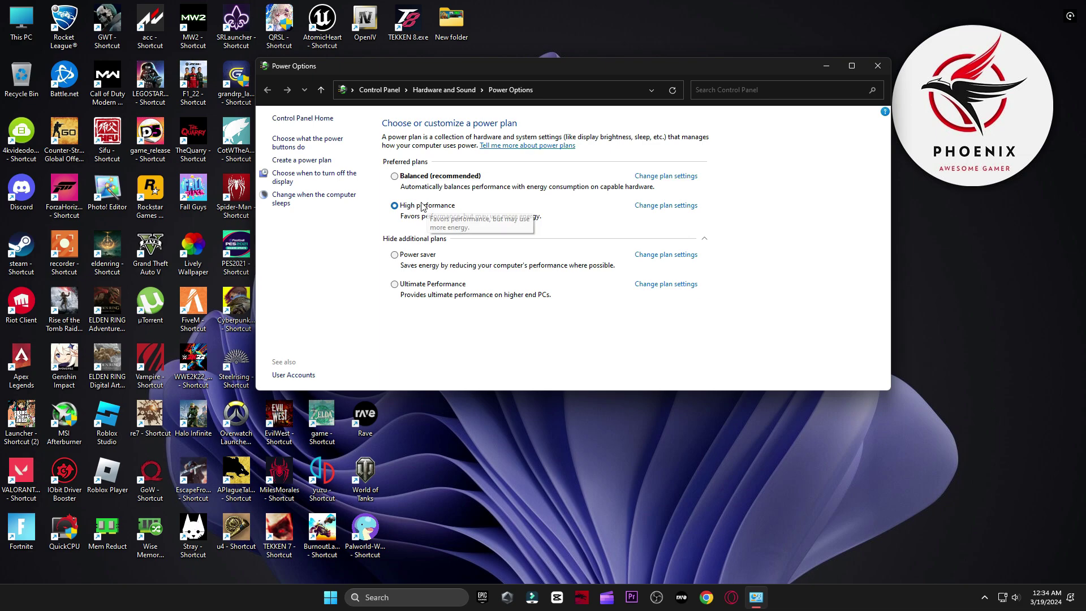
Collapse the additional plans, close Power Options, and reopen the Fortnite boost pack folder from the desktop.
left_click(703, 240)
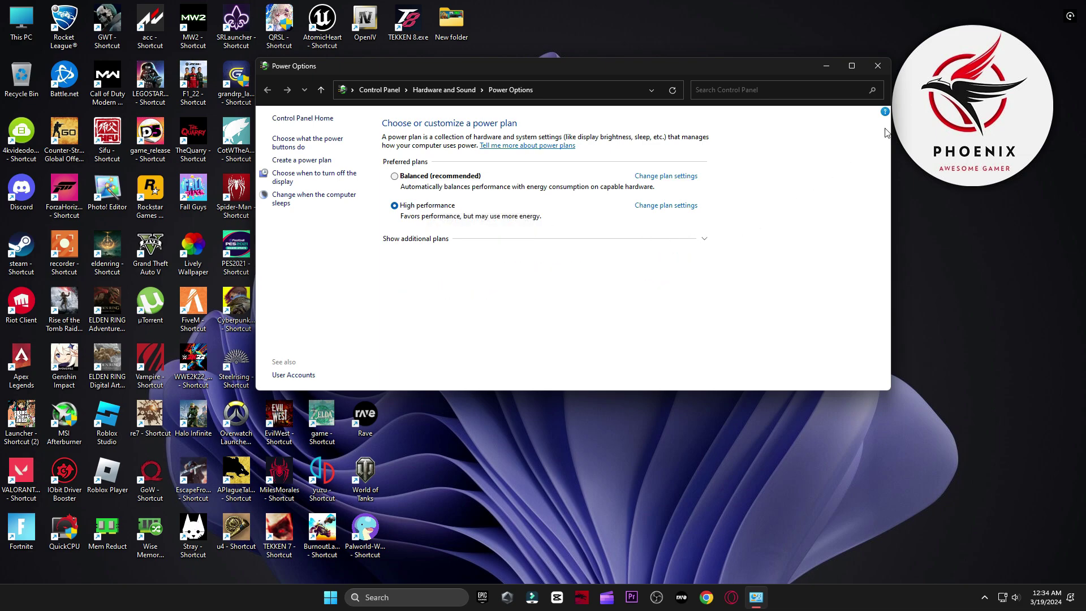
left_click(886, 66)
double_click(581, 141)
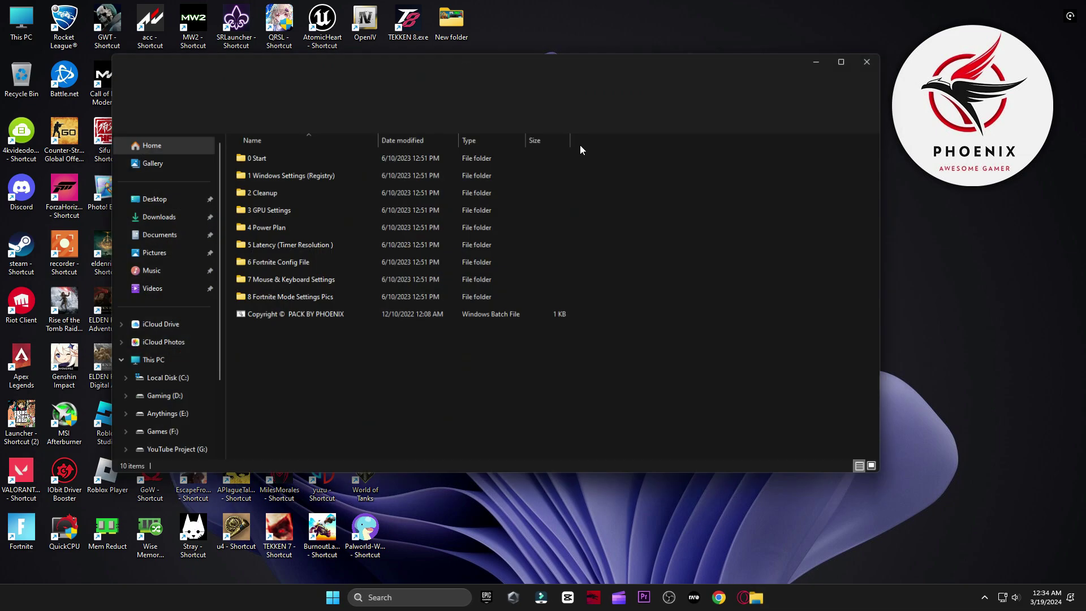
Launch Timer Resolution from 5 Latency (Timer Resolution), set it to Maximum, and minimize it so it keeps running.
double_click(293, 243)
double_click(271, 158)
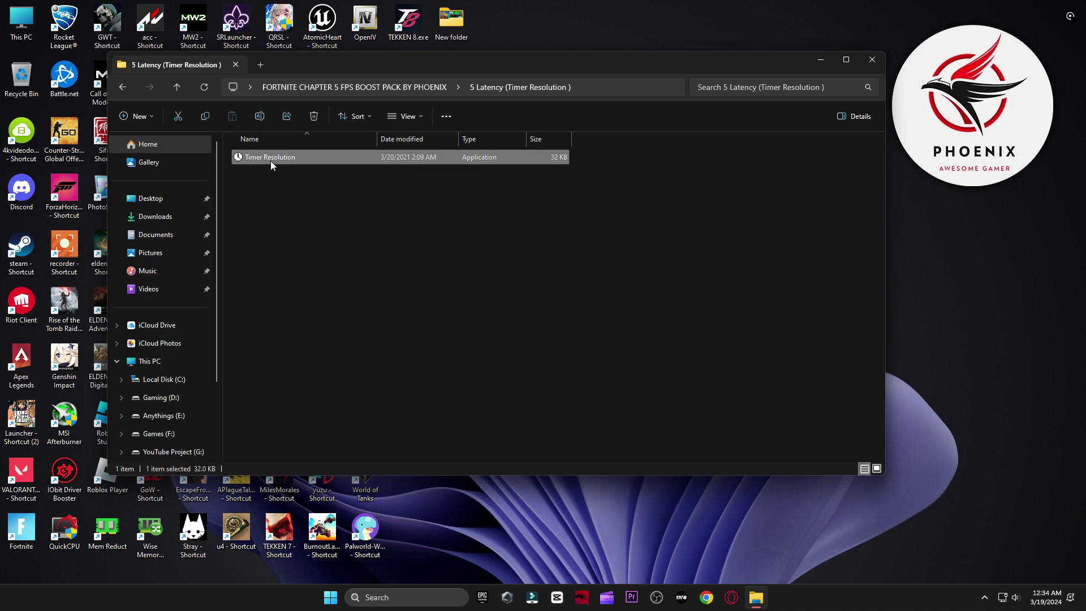
left_click(546, 335)
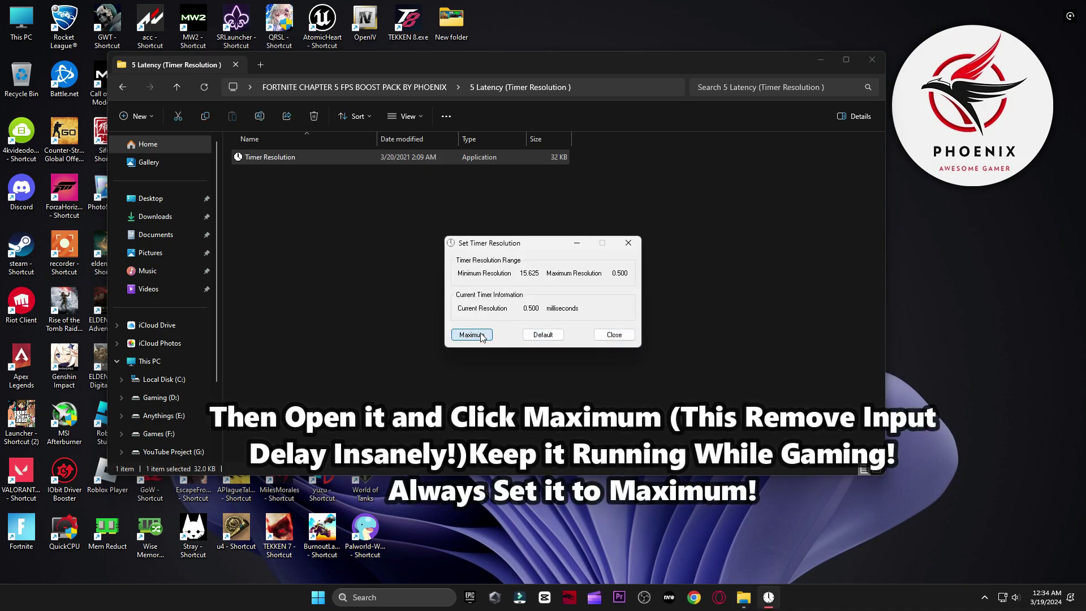
left_click(577, 242)
Return to the boost pack folder and copy GameUserSettings from 6 Fortnite Config File.
key("alt+Left")
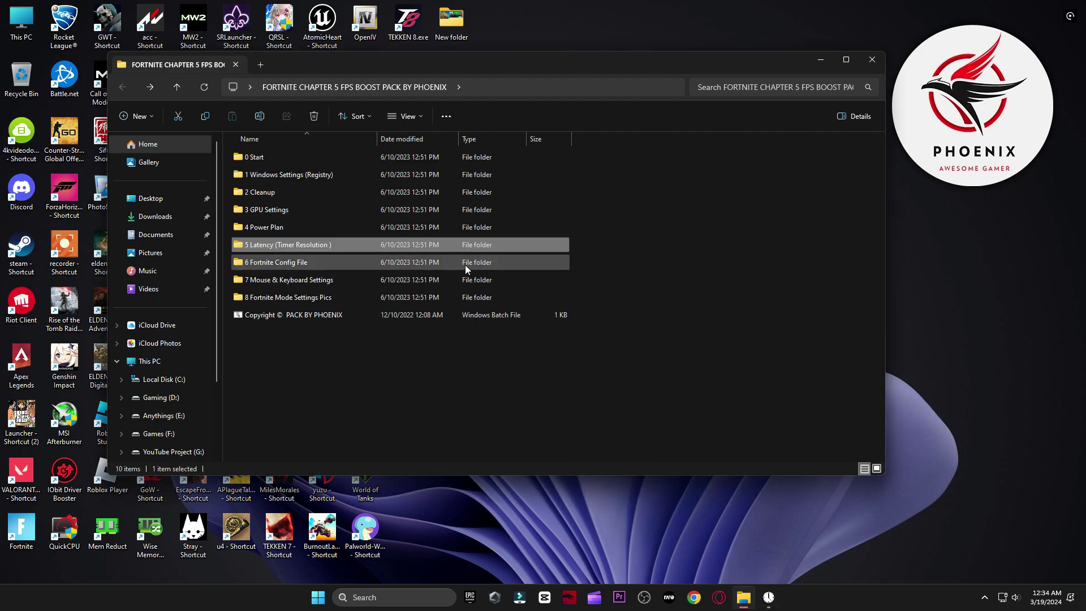
double_click(315, 264)
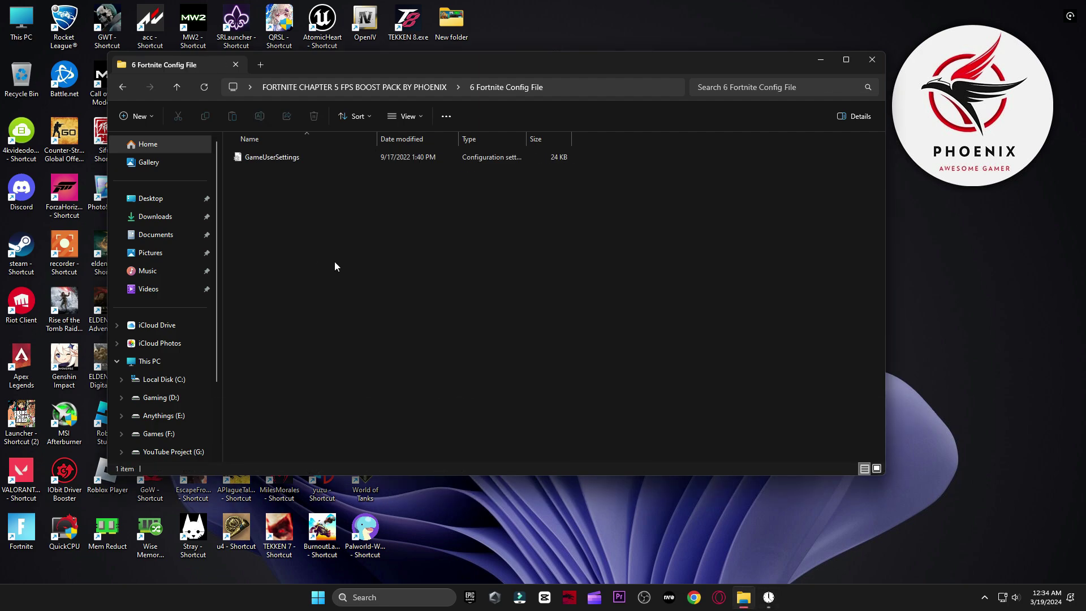
right_click(249, 158)
left_click(311, 214)
Search Windows for "run" and open the appdata folder through the Run dialog.
left_click(410, 592)
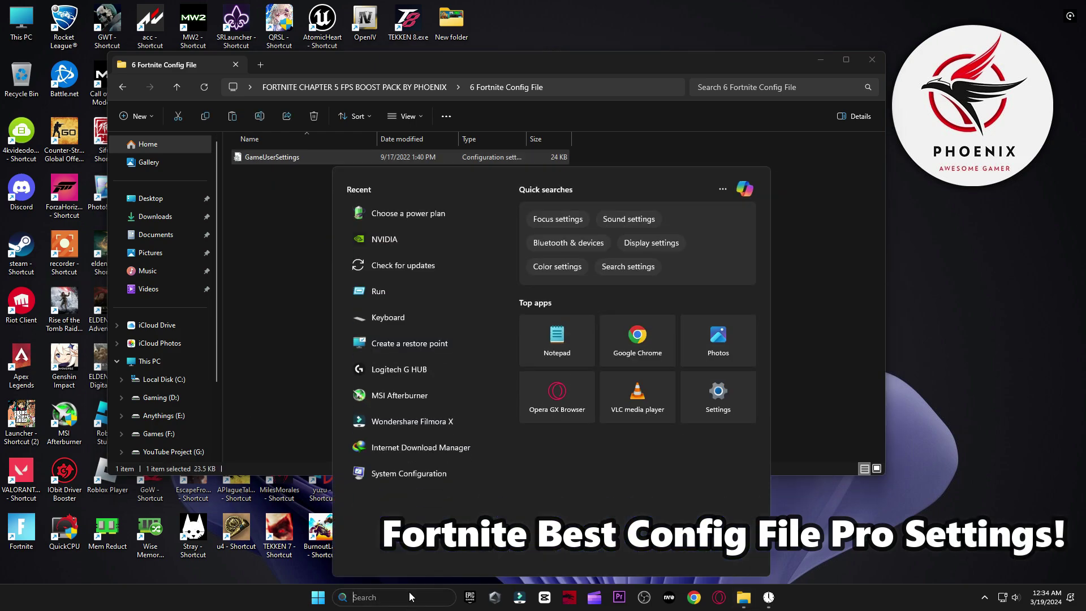
type("run")
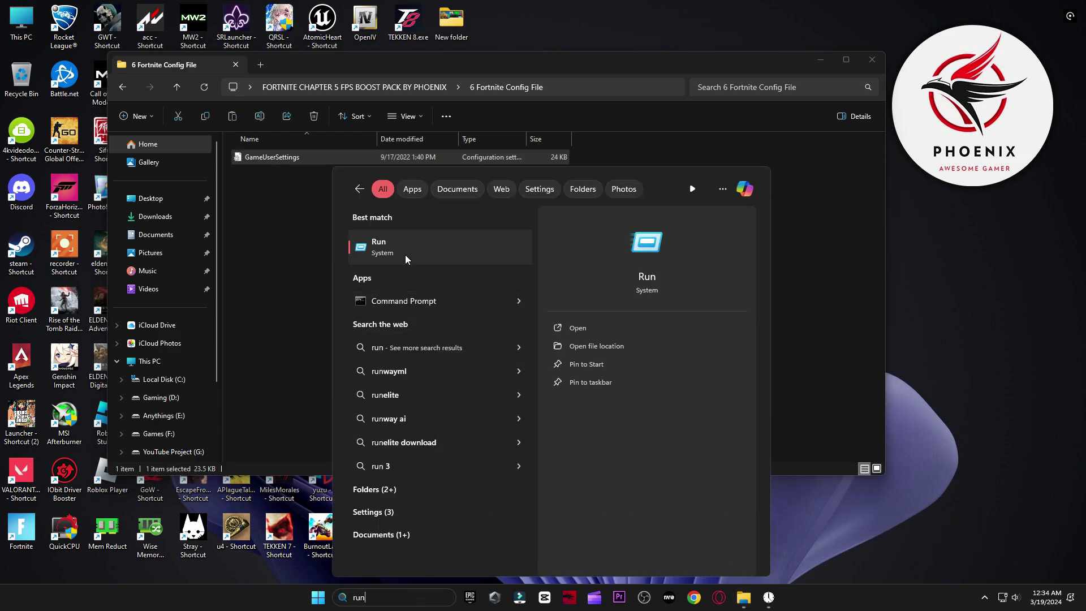
left_click(389, 248)
left_click_drag(523, 250, 551, 207)
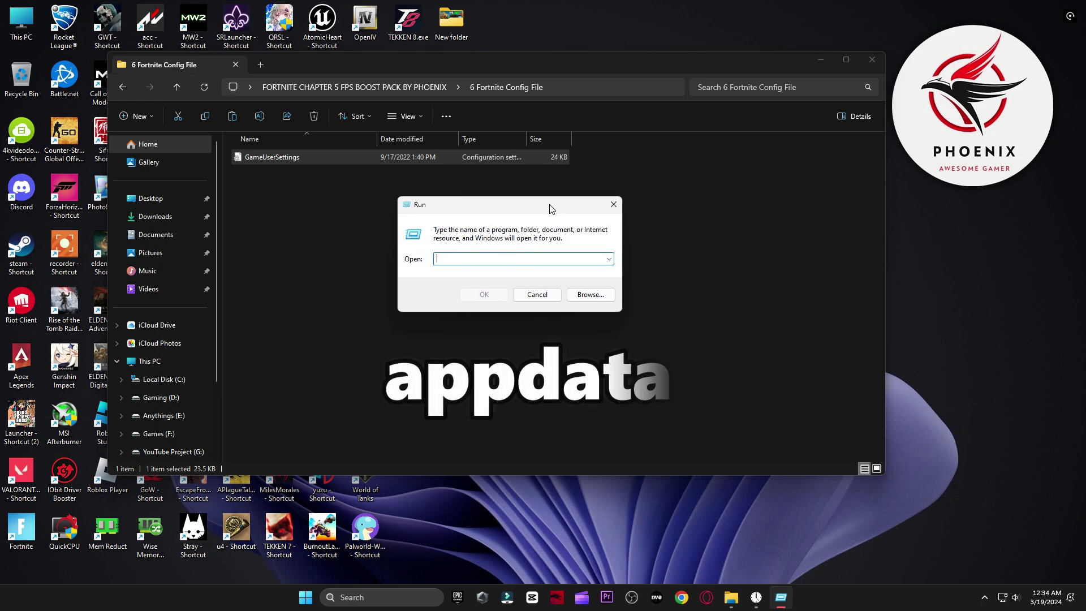
type("app")
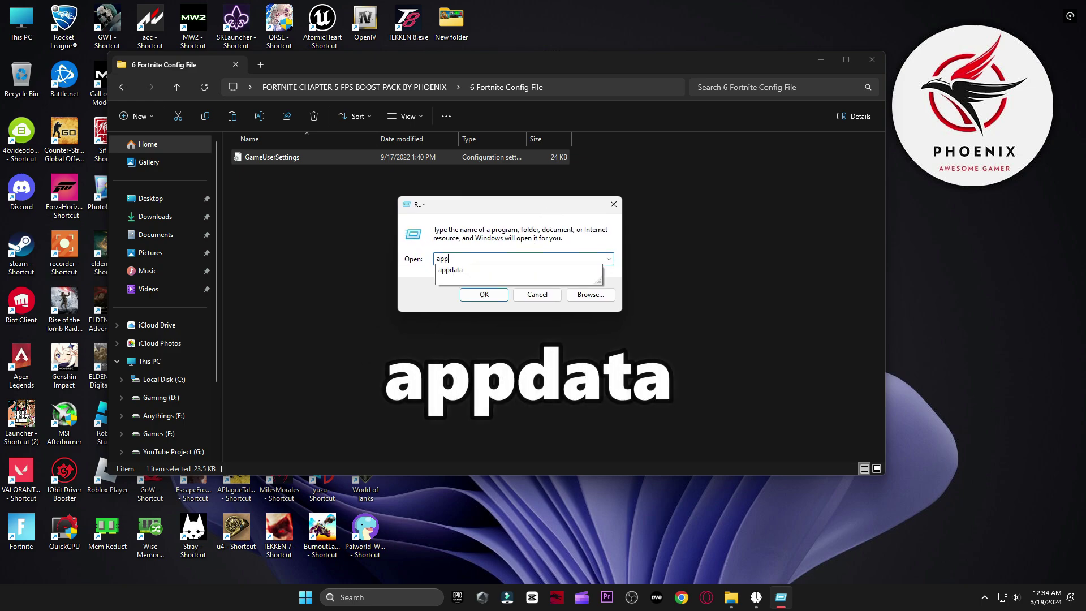
type("data")
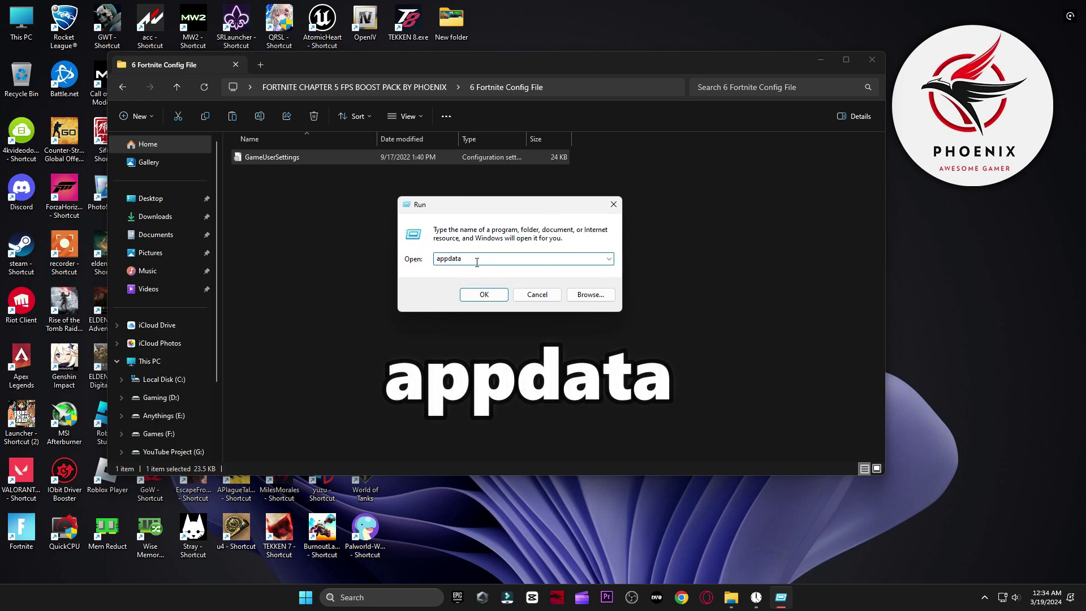
left_click(480, 295)
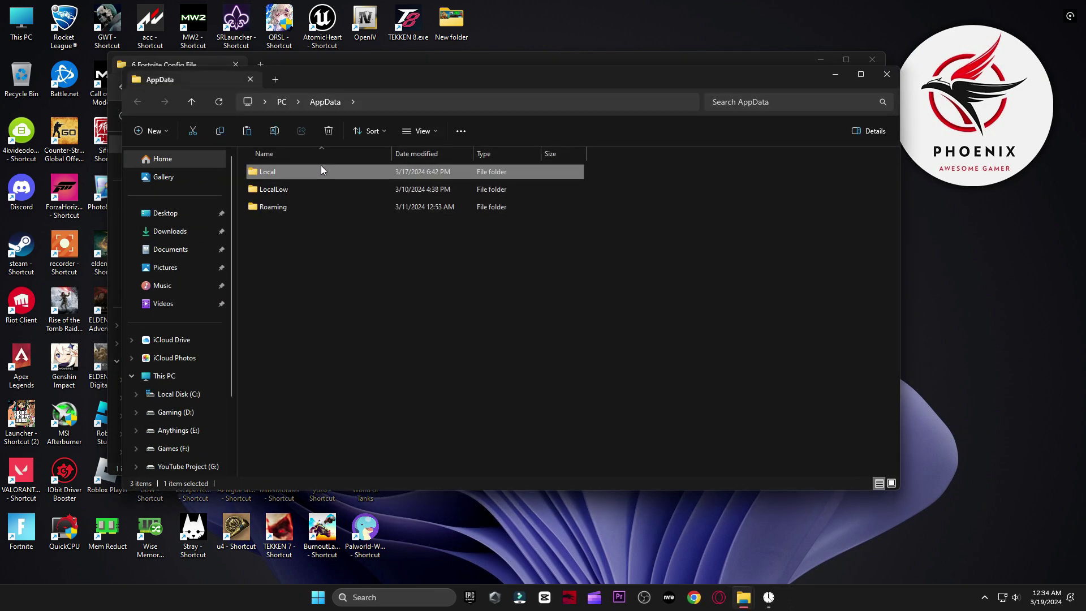
Browse from AppData to Local > FortniteGame > Saved > Config > WindowsClient.
double_click(321, 167)
key("f")
double_click(310, 184)
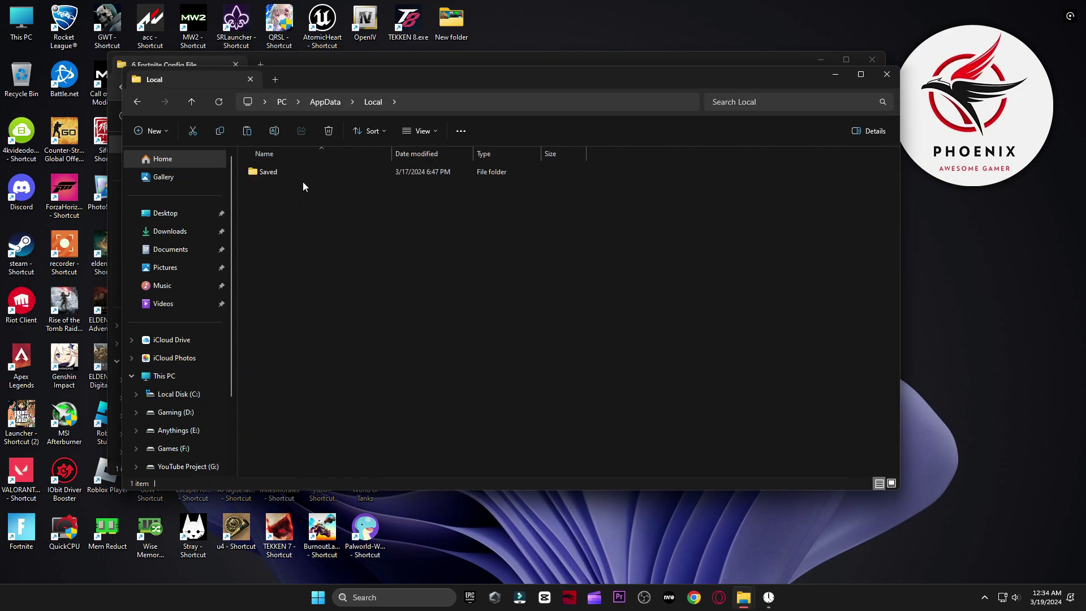
double_click(278, 176)
double_click(289, 189)
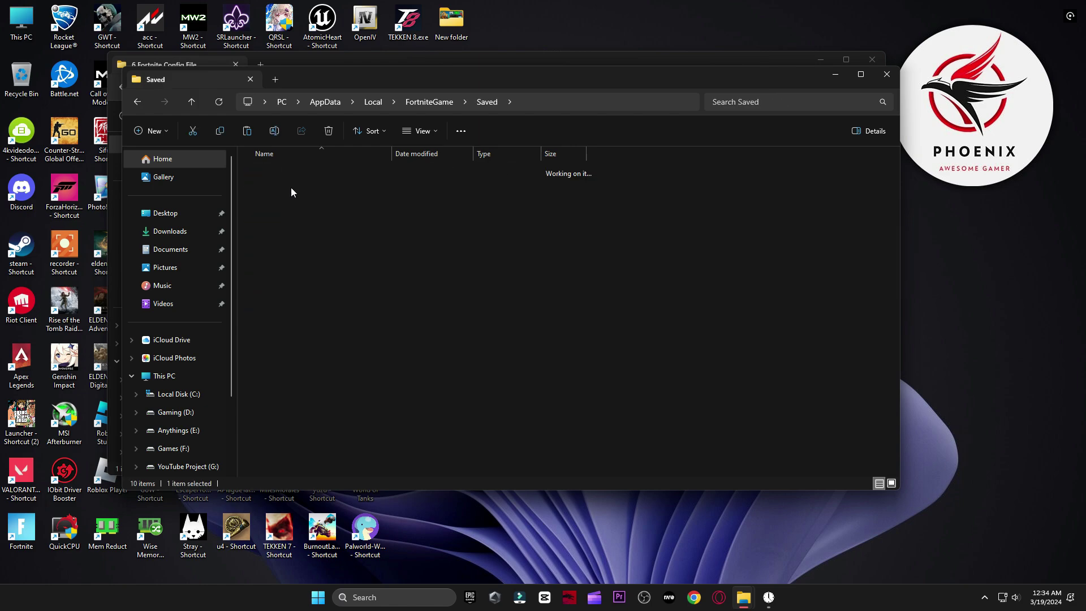
double_click(316, 188)
Replace the existing GameUserSettings file in WindowsClient with the copied one and close the folder window.
left_click(312, 174)
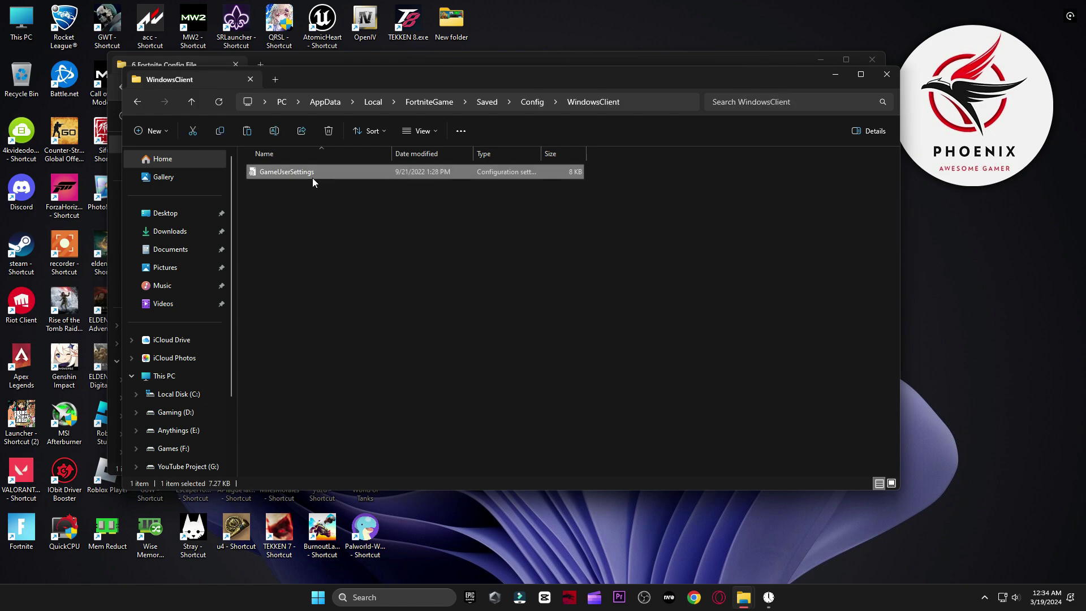
key("Delete")
right_click(332, 196)
left_click(346, 215)
left_click(887, 74)
Launch M1 Mouse Acceleration from 7 Mouse & Keyboard Settings, toggle Enhance pointer precision, and confirm Mouse Properties.
key("alt+Up")
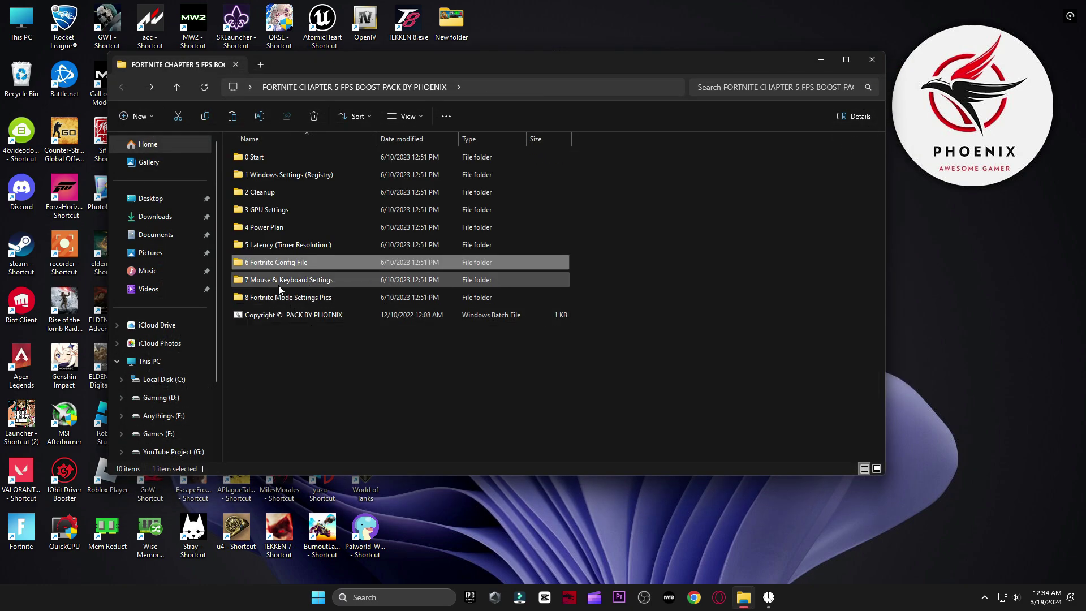
double_click(315, 280)
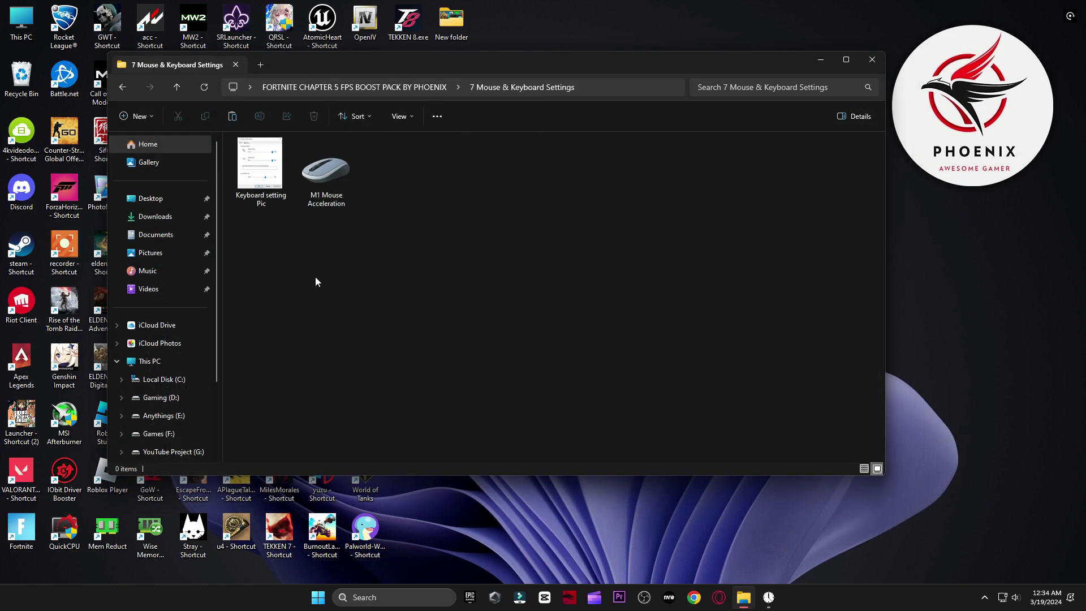
double_click(324, 162)
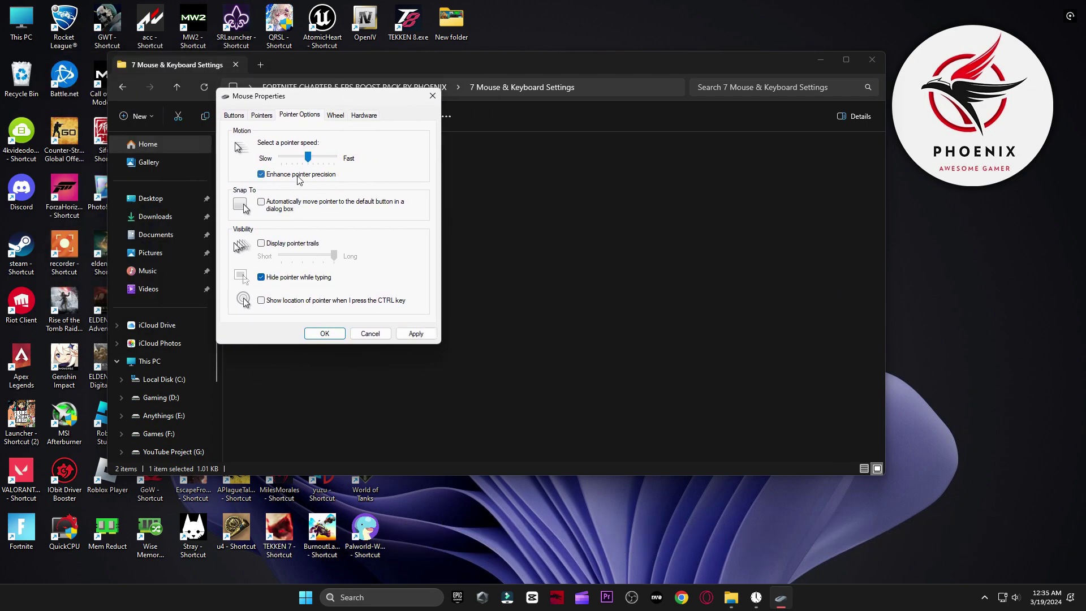
double_click(266, 177)
left_click(235, 116)
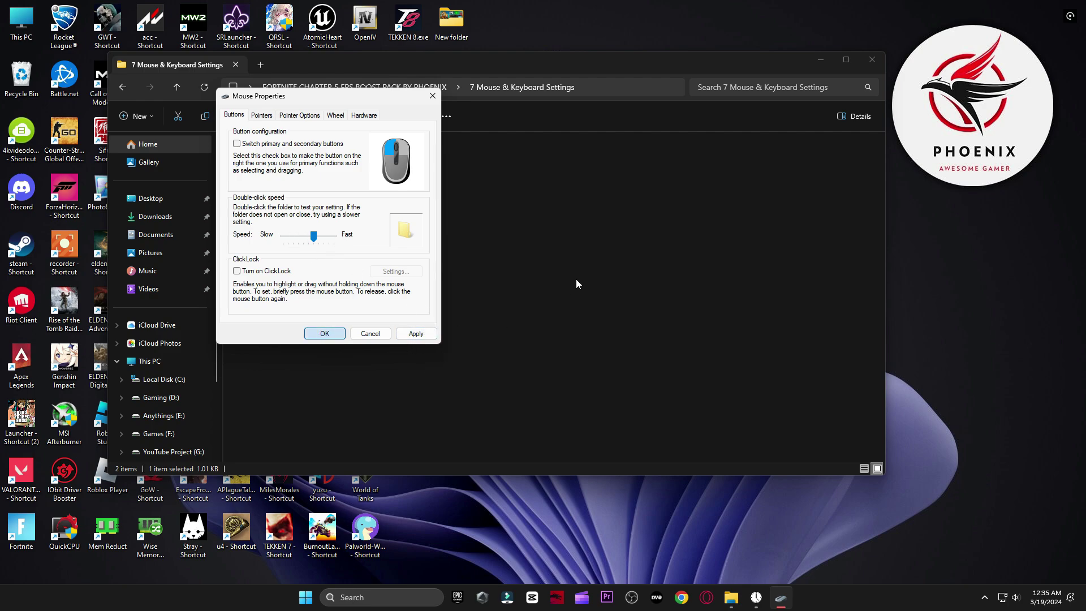
key("Return")
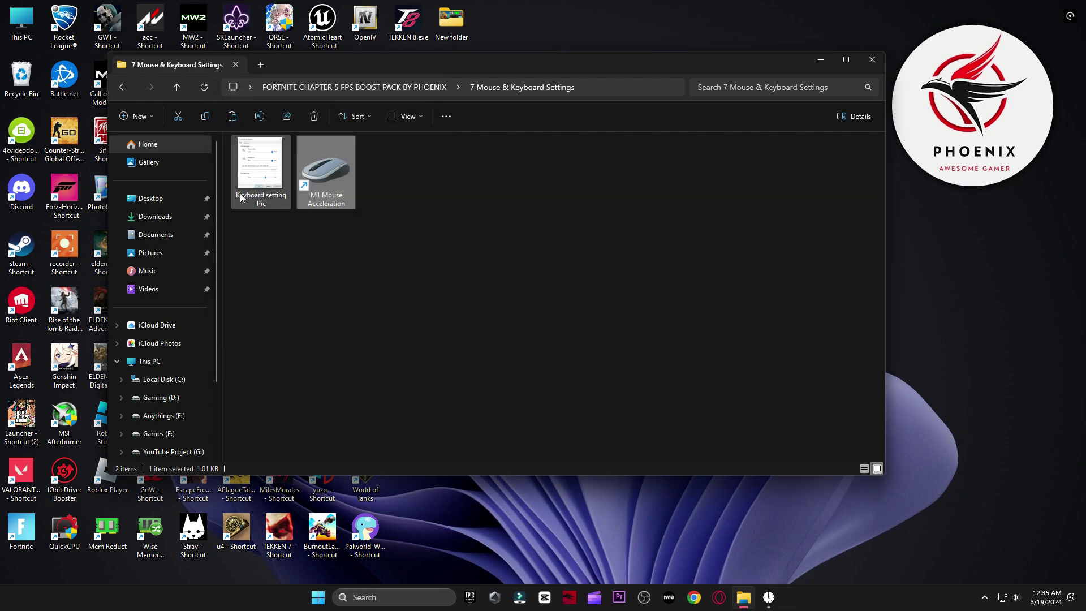
Open Keyboard setting Pic for reference and open the Keyboard control panel by searching Windows for "keyboard".
left_click(239, 192)
double_click(240, 193)
left_click(396, 597)
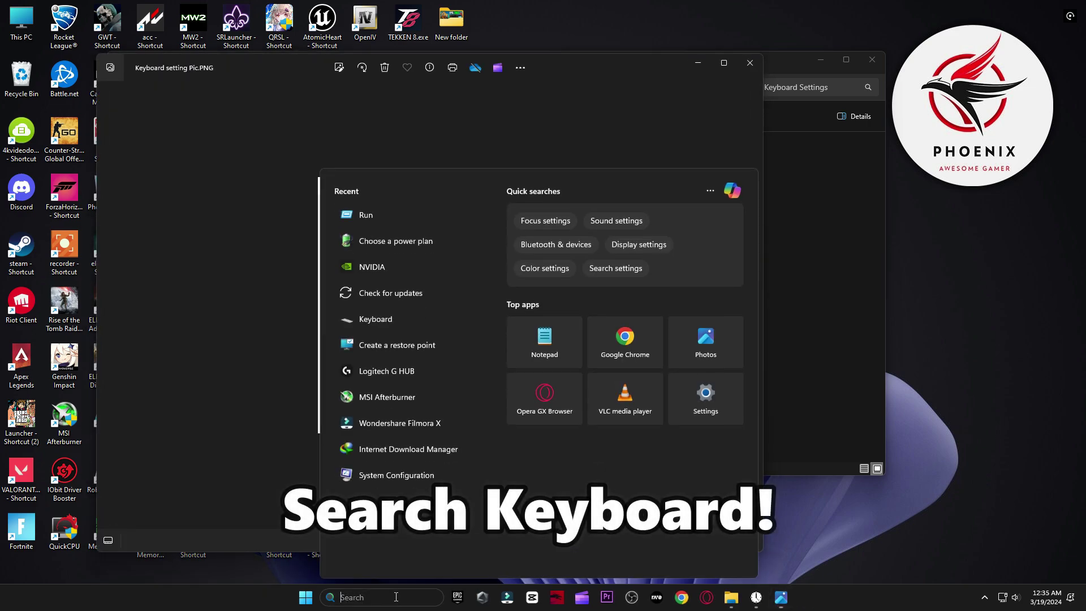
type("keyboard")
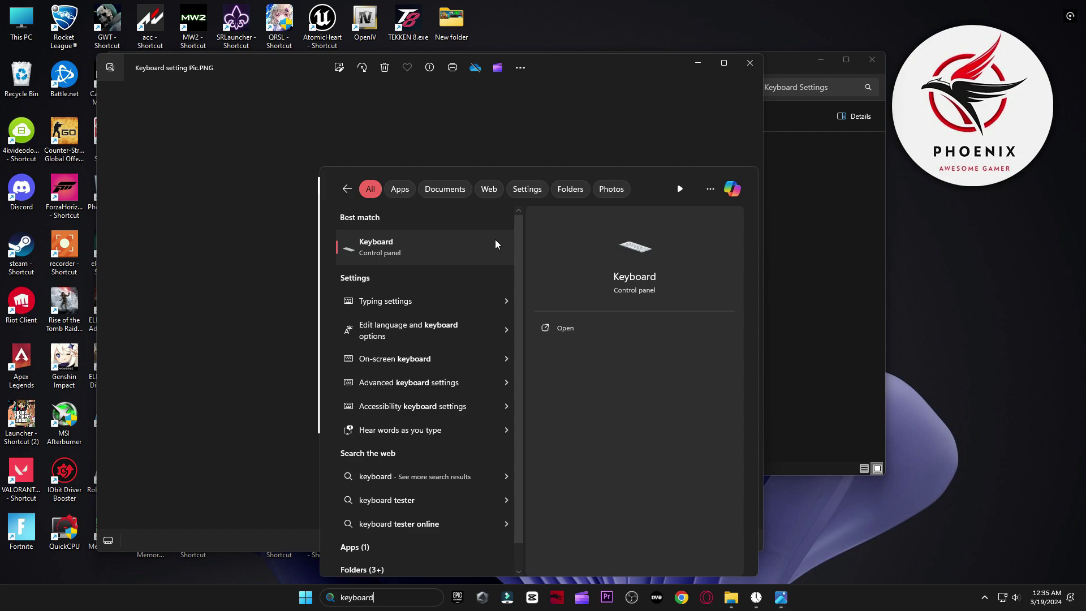
left_click(445, 249)
Place Keyboard Properties beside the reference picture, compare the repeat delay and repeat rate settings, and close both windows.
left_click_drag(227, 77, 709, 189)
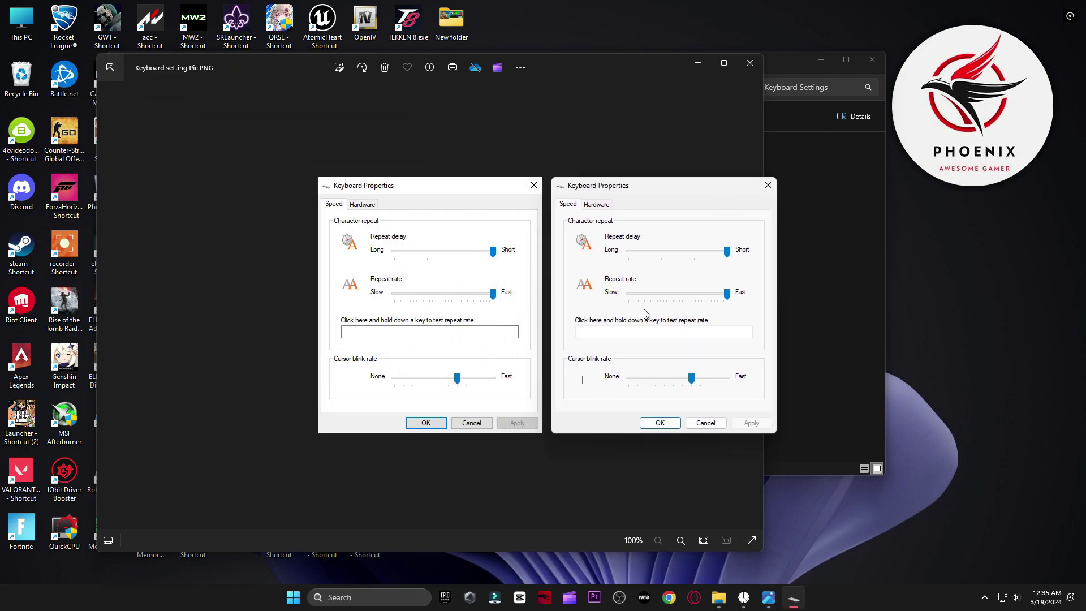
left_click(753, 64)
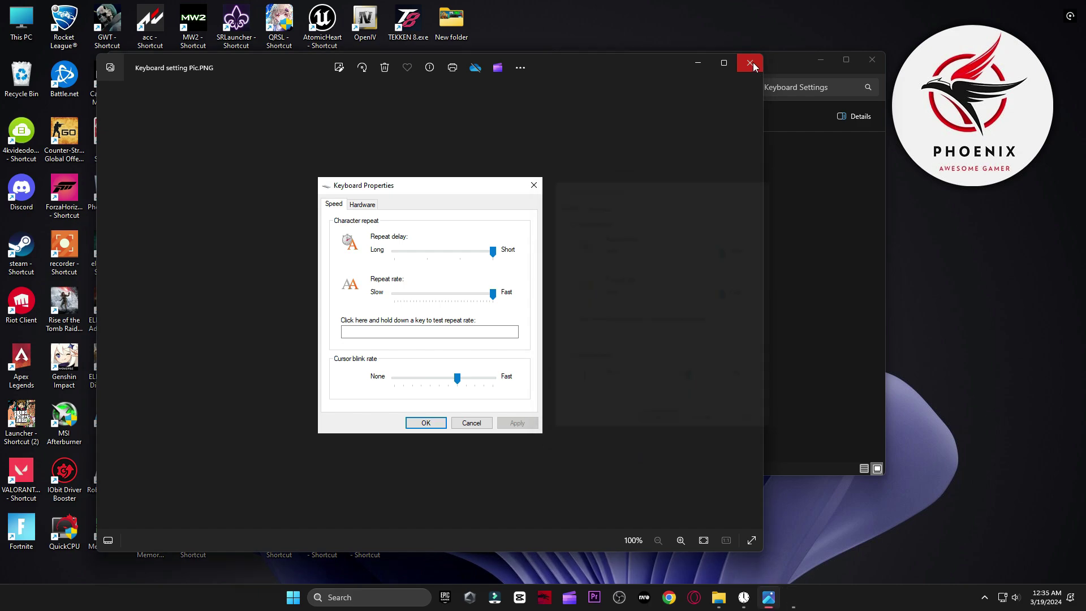
left_click(752, 63)
View both Directx 11 Mode settings pictures from 8 Fortnite Mode Settings Pics and close the image viewer.
key("BackSpace")
double_click(307, 297)
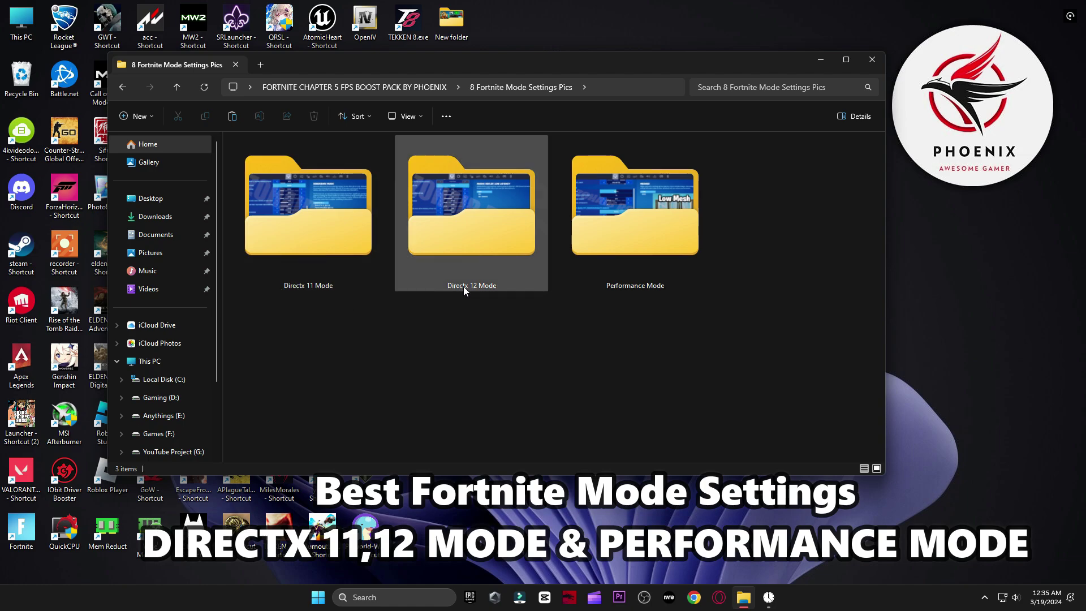
double_click(303, 232)
left_click(247, 196)
double_click(247, 196)
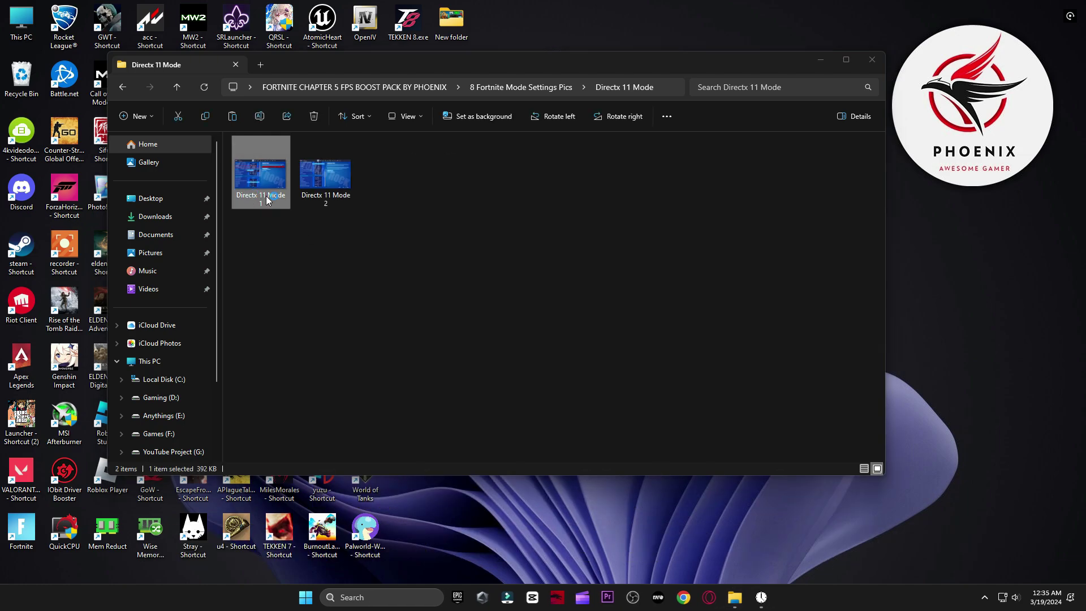
key("Right")
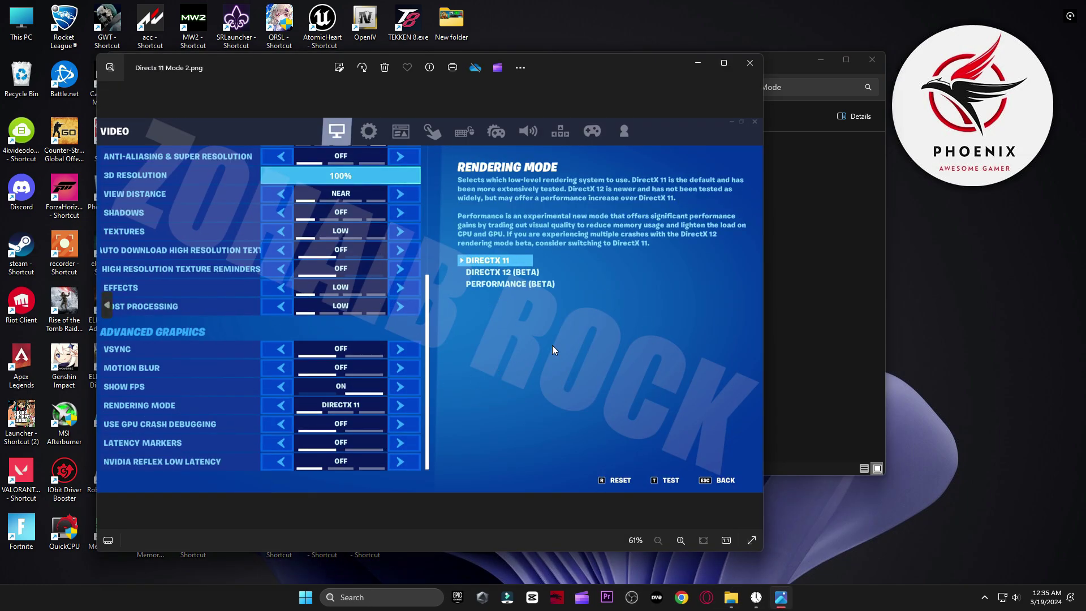
left_click(750, 63)
View both Directx 12 Mode settings pictures and close the image viewer.
key("alt+Up")
double_click(454, 219)
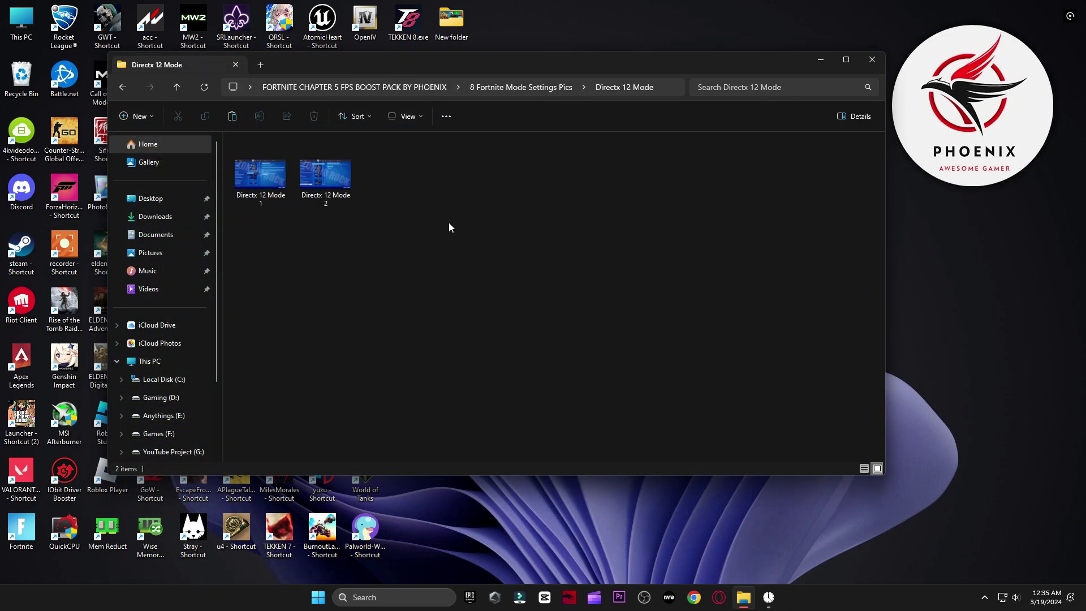
left_click(260, 191)
double_click(259, 192)
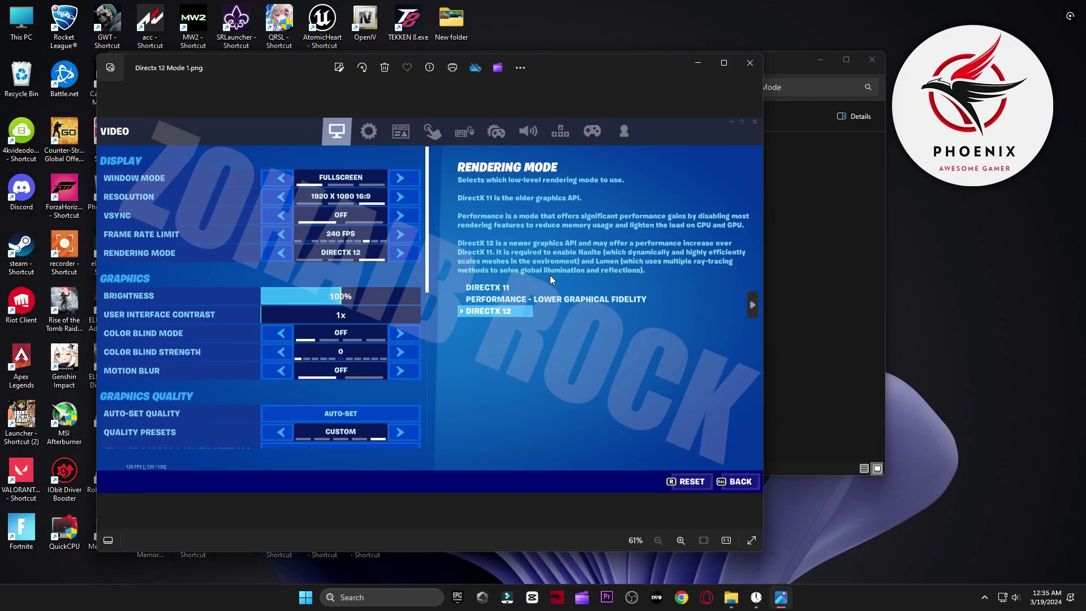
key("Right")
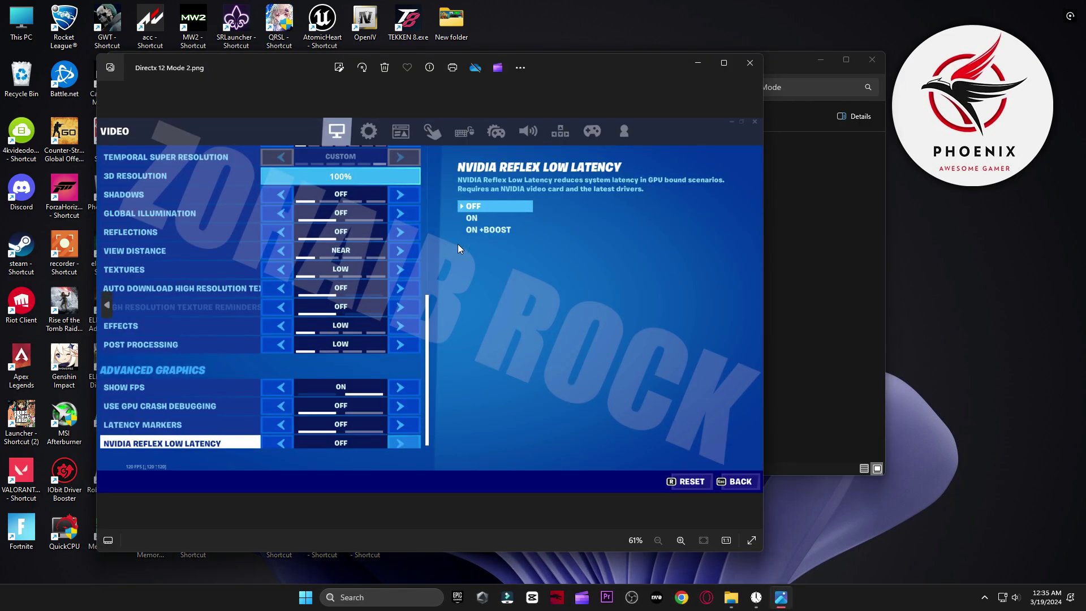
left_click(750, 63)
View the Performance Mode pictures, including the High Meshes and Low Meshes variants, and close the viewer and the folder.
key("alt+Up")
double_click(623, 250)
double_click(259, 185)
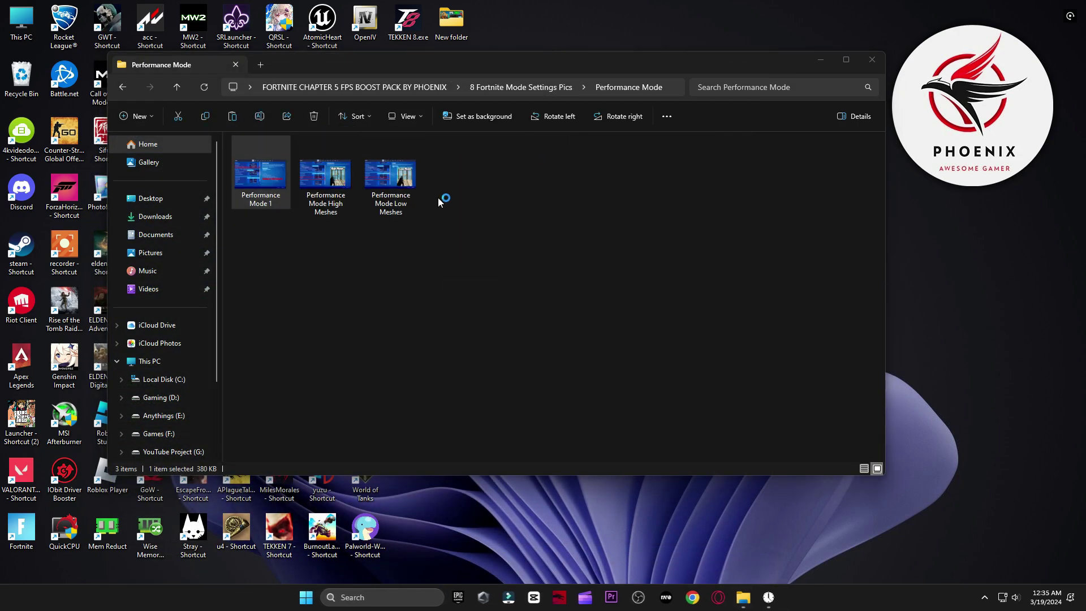
key("Right")
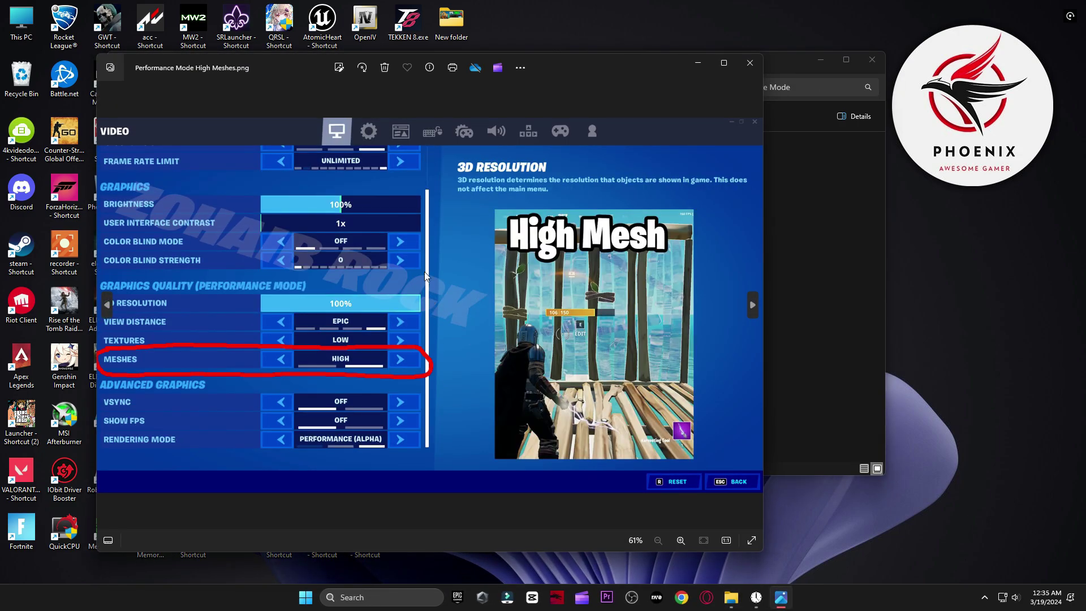
key("Right")
left_click(750, 62)
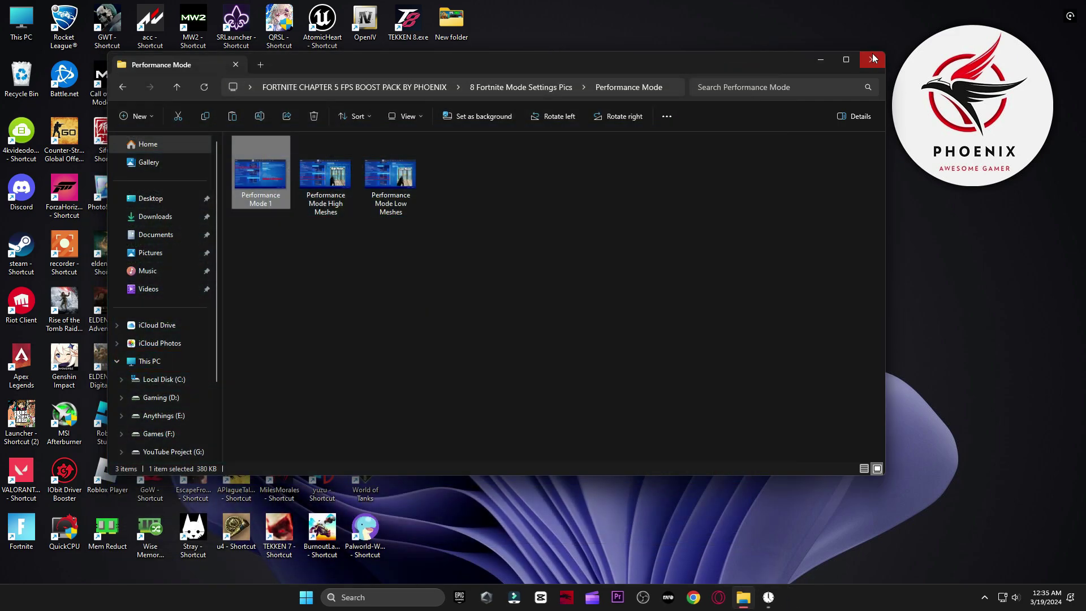
left_click(872, 59)
Open the Game Mode page in Windows Settings and go to its related Graphics settings.
key("super")
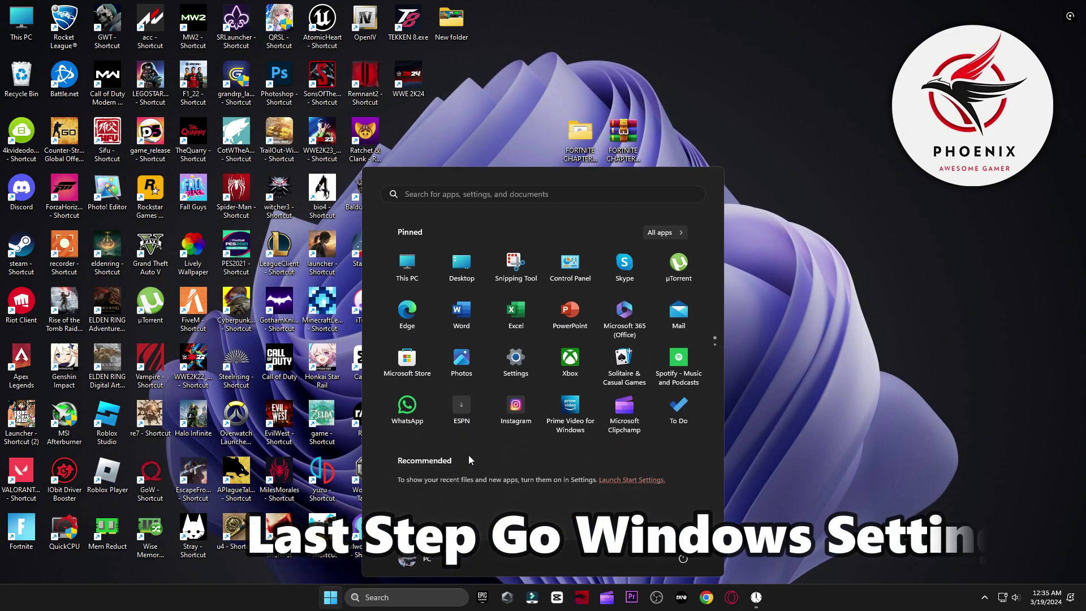
left_click(517, 357)
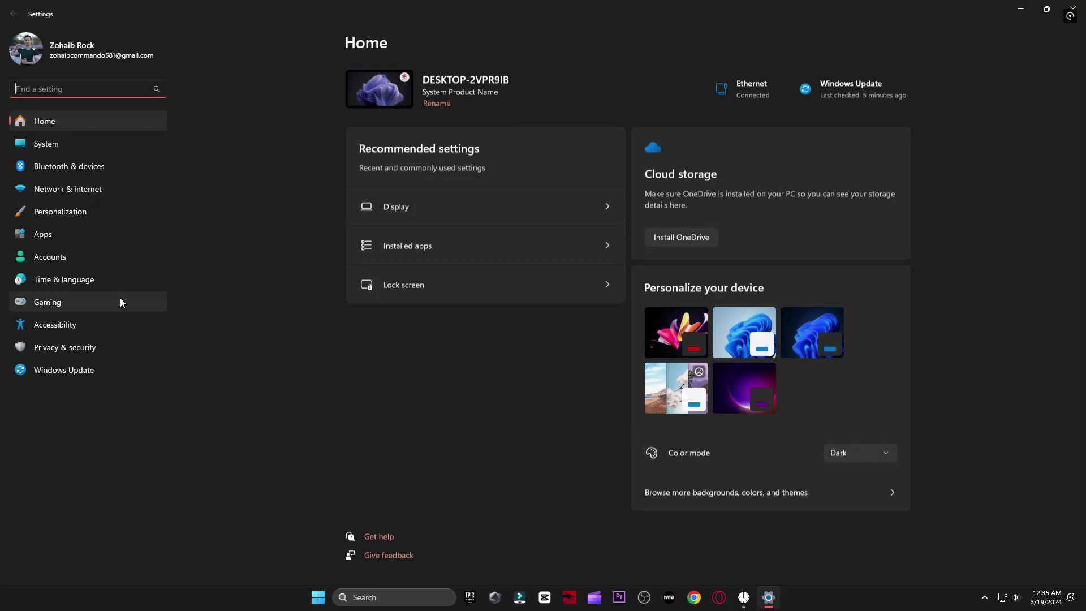
left_click(36, 304)
left_click(460, 173)
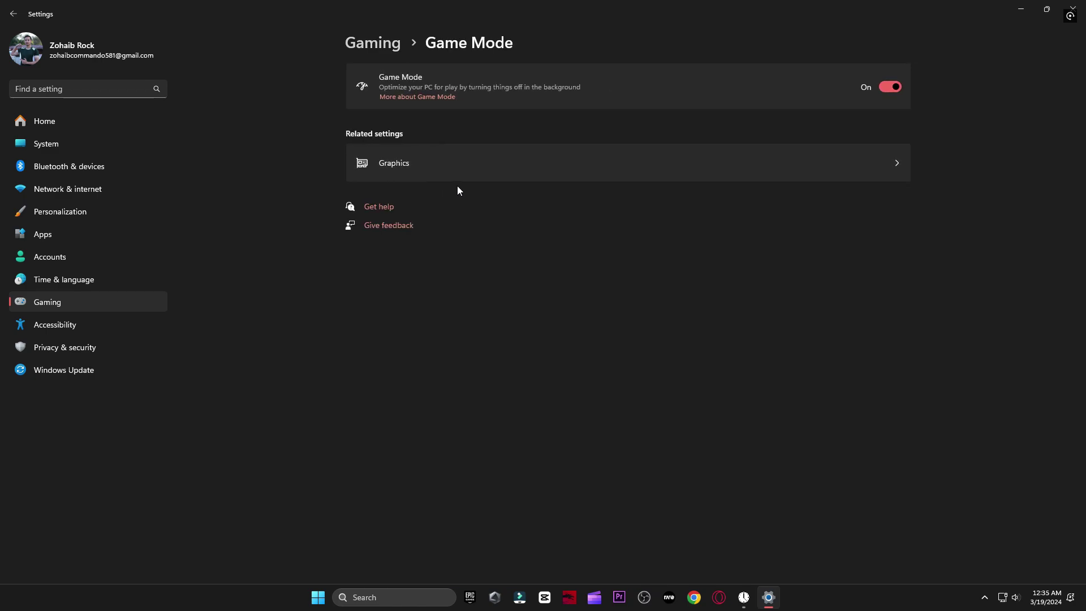
left_click(439, 161)
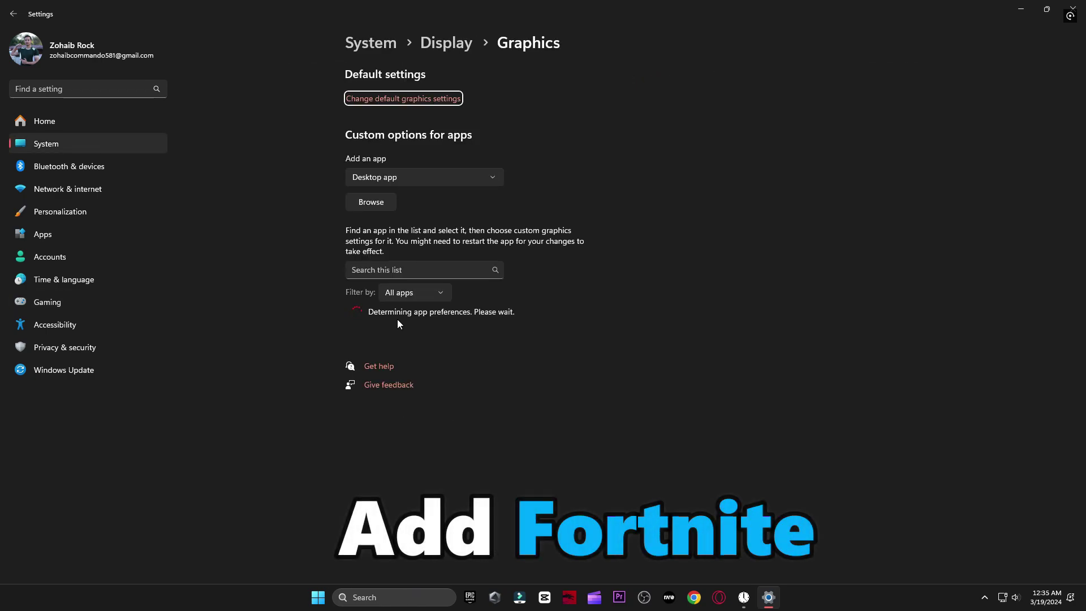
Remove the existing Fortnite entry from the custom graphics options for apps.
scroll(395, 340, "down", 3)
scroll(396, 351, "down", 2)
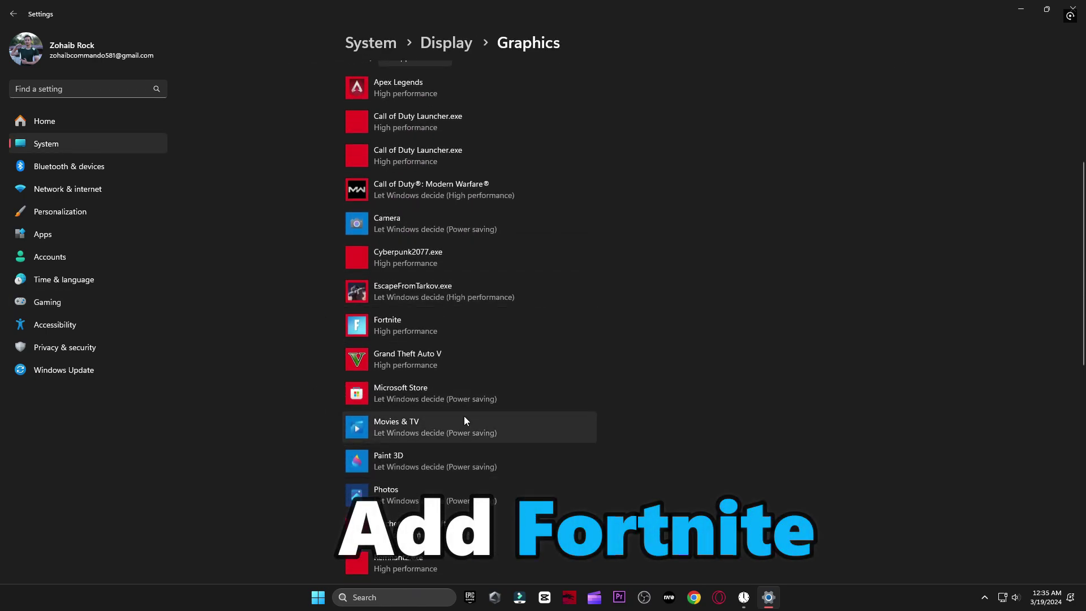
left_click(453, 327)
left_click(563, 378)
scroll(540, 371, "up", 5)
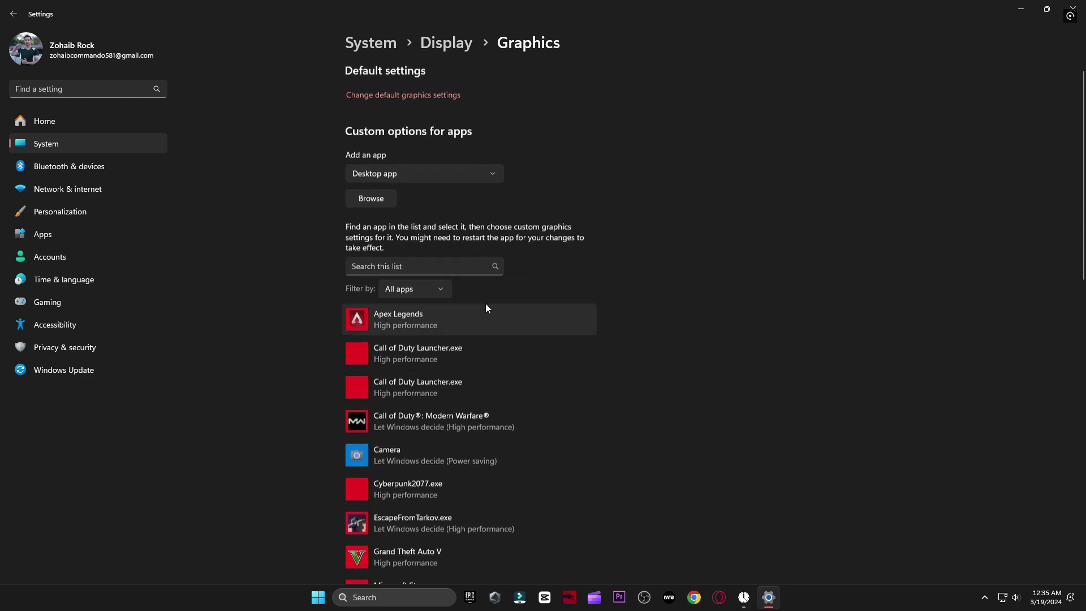
Add the desktop app FortniteClient-Win64-Shipping from I:\Games\Fortnite\FortniteGame\Binaries\Win64 to the custom graphics options.
left_click(366, 202)
left_click(54, 423)
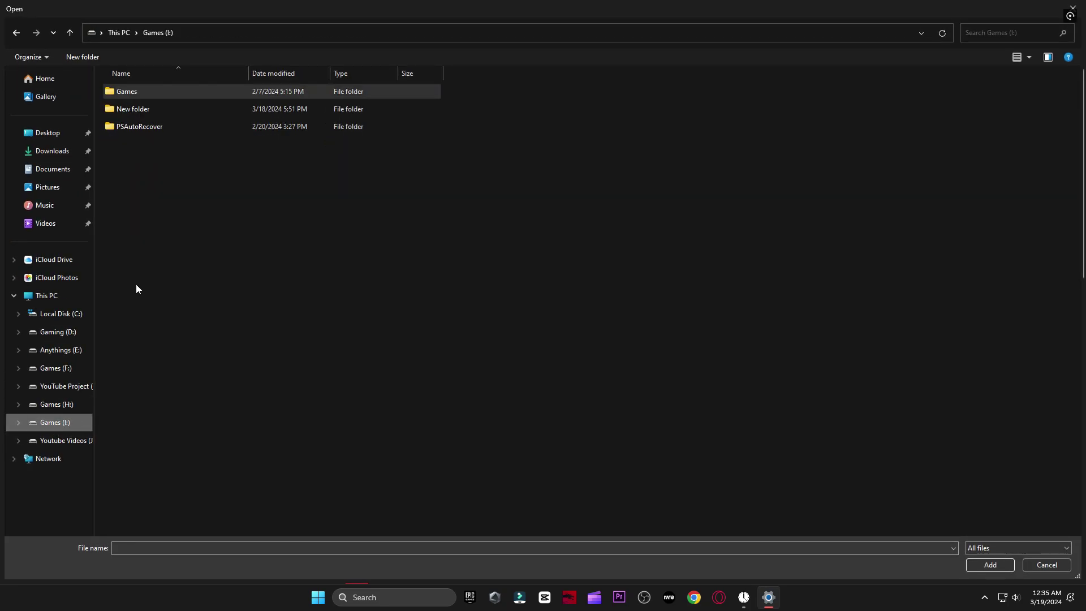
double_click(159, 89)
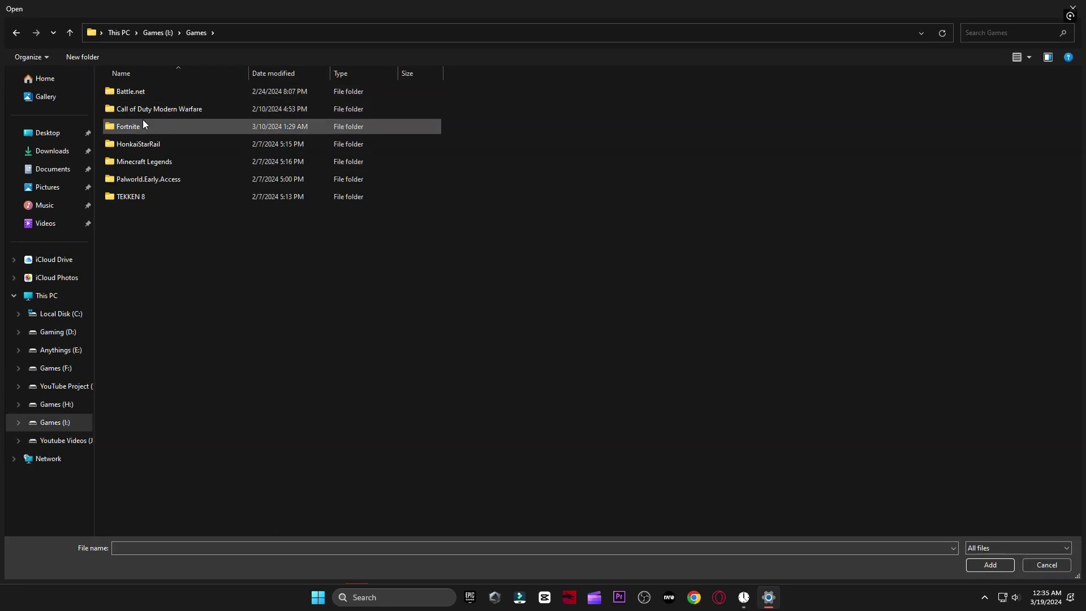
double_click(173, 126)
double_click(159, 143)
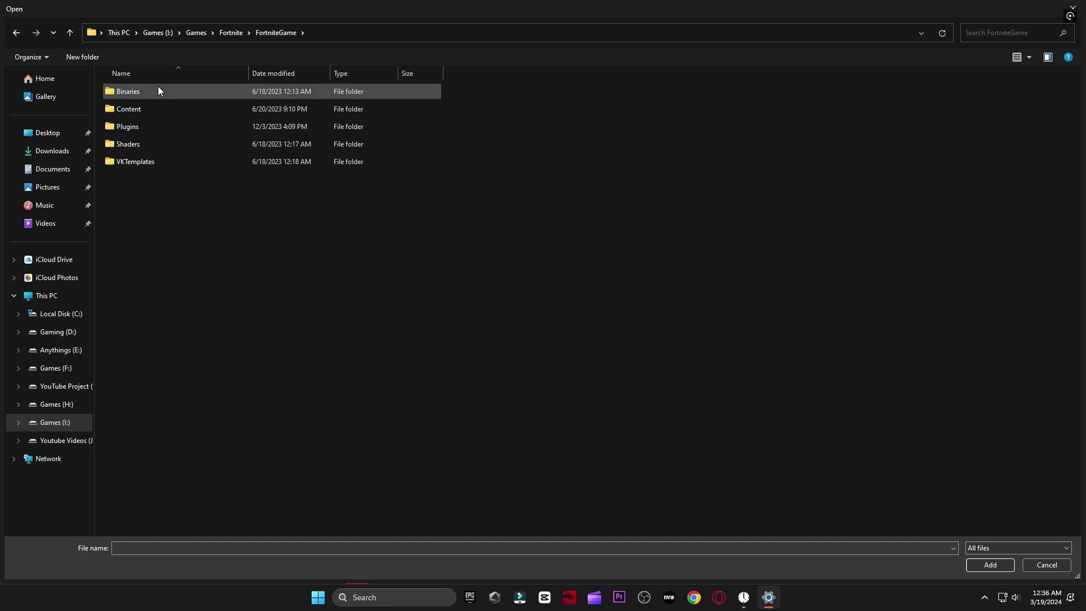
double_click(164, 88)
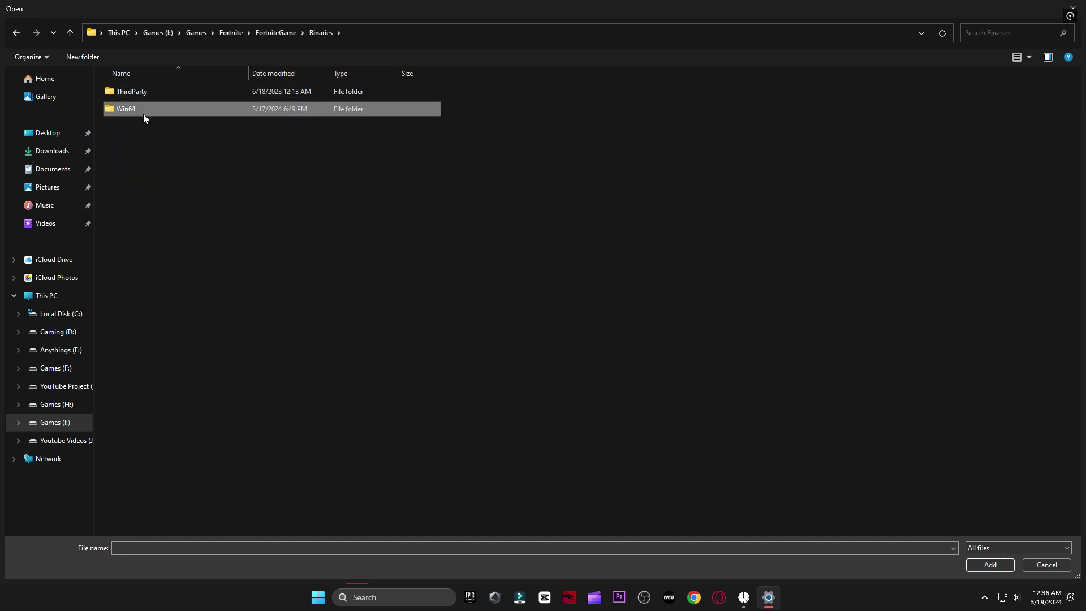
double_click(143, 114)
left_click(338, 164)
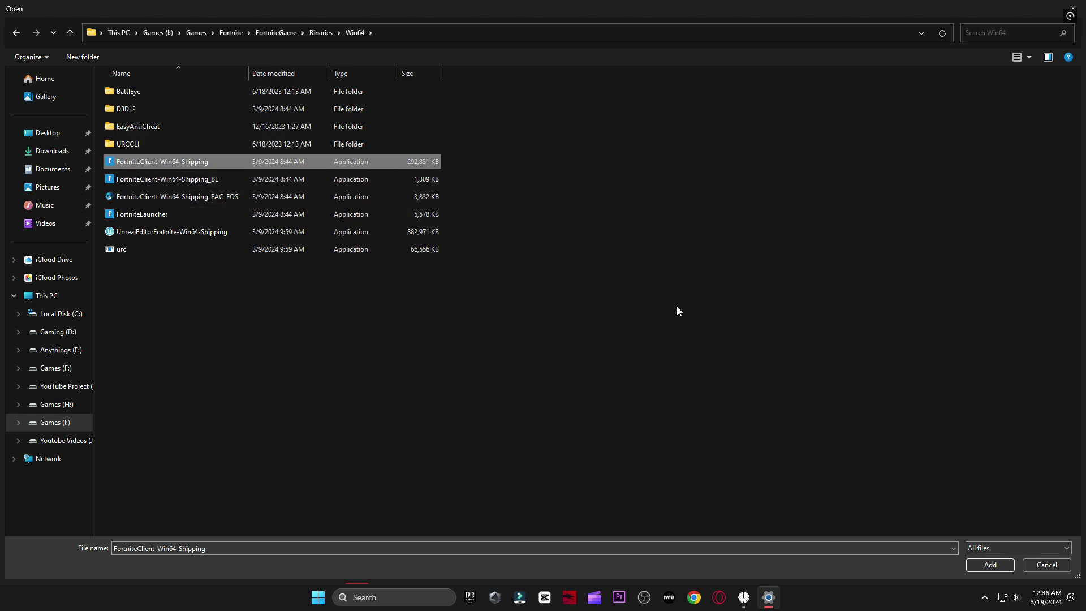
left_click(1008, 569)
Set Fortnite's graphics preference to High performance, save it and close Settings.
scroll(593, 311, "down", 3)
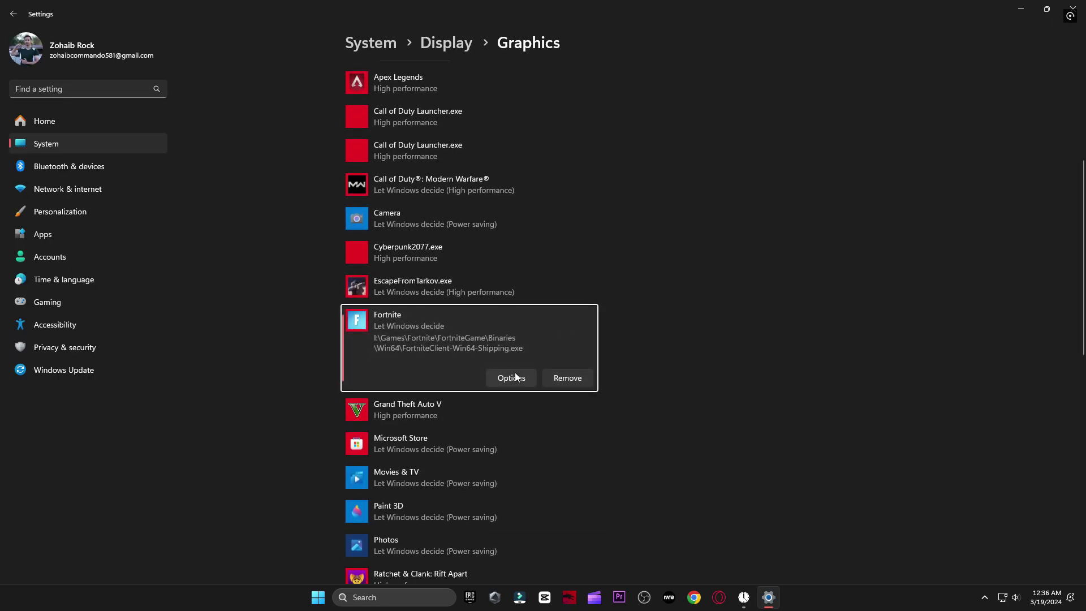
left_click(511, 378)
left_click(481, 292)
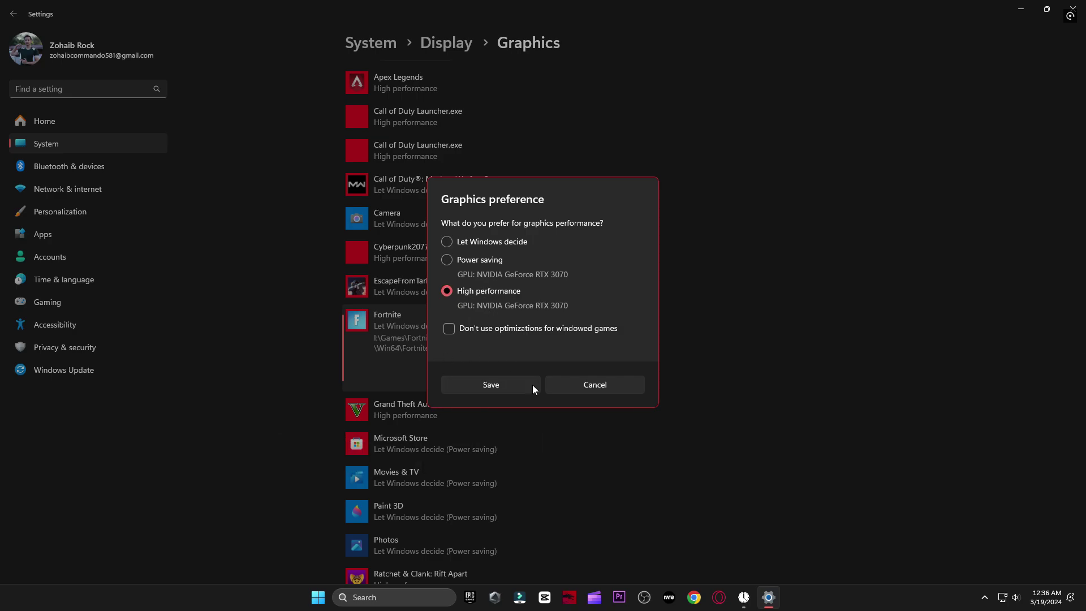
left_click(491, 385)
left_click(1073, 9)
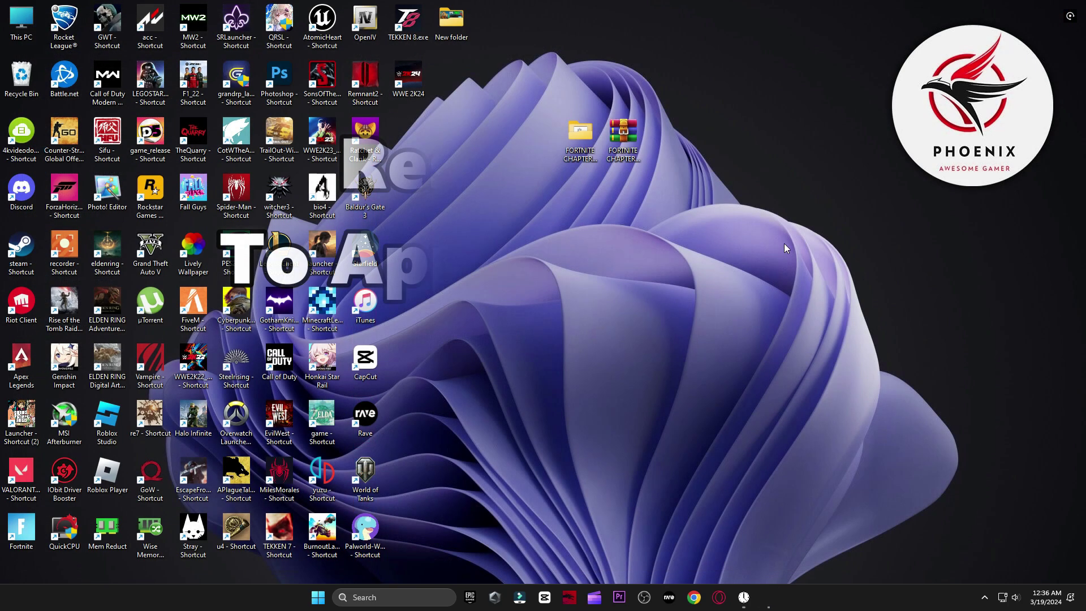
Bring up the computer's power options for a restart.
key("super")
left_click(684, 559)
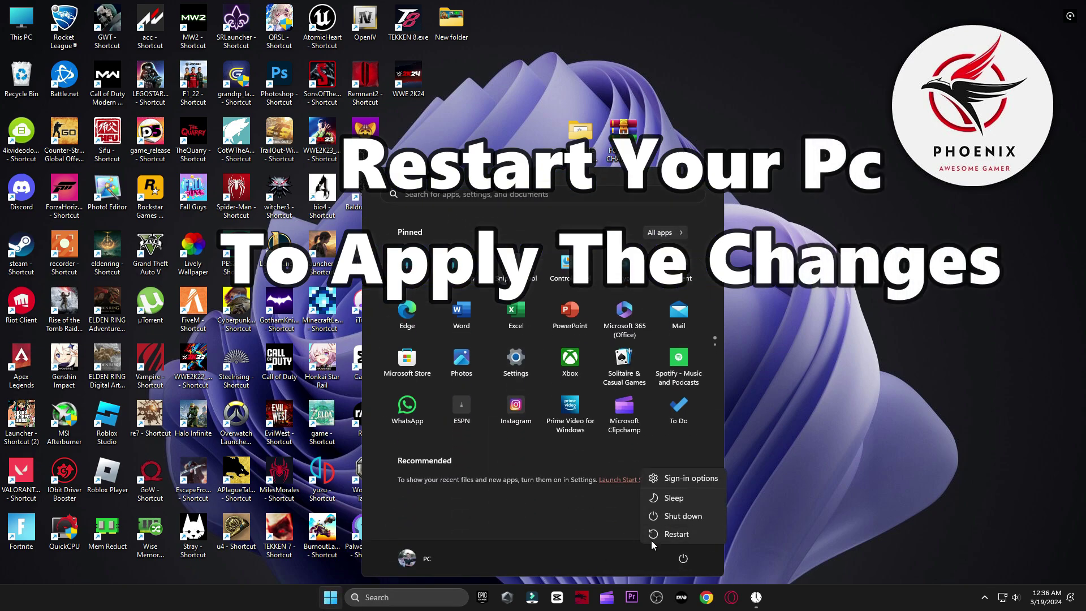